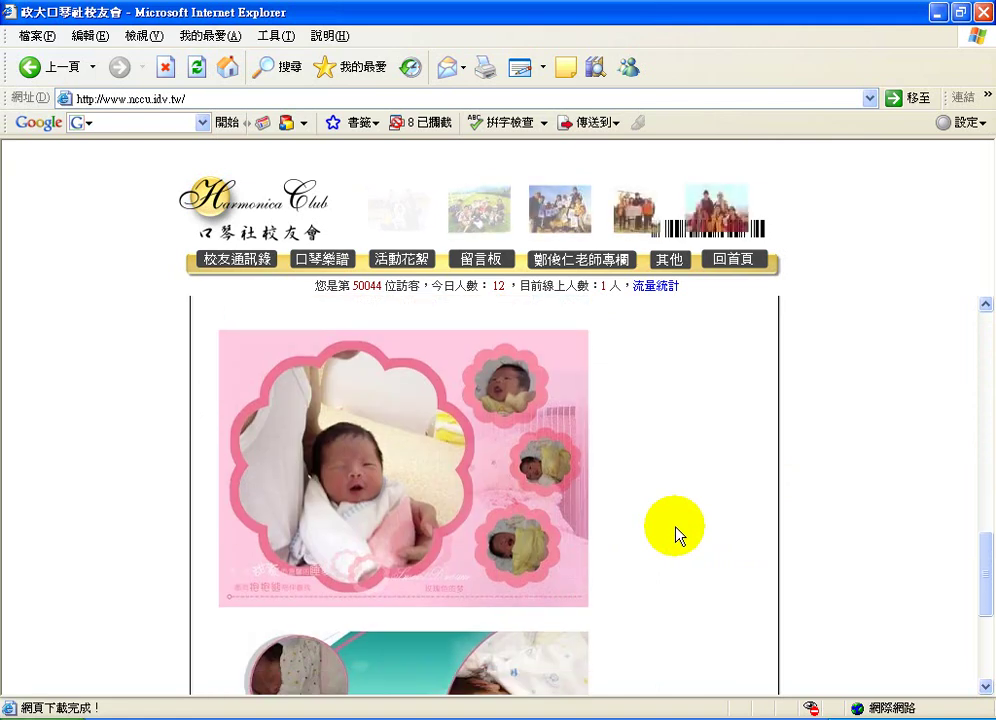
Step: View the decorated baby photos on the open activity page, and return to the activity list
{"action": "scroll", "coordinate": [676, 535], "scroll_direction": "down", "scroll_amount": 2}
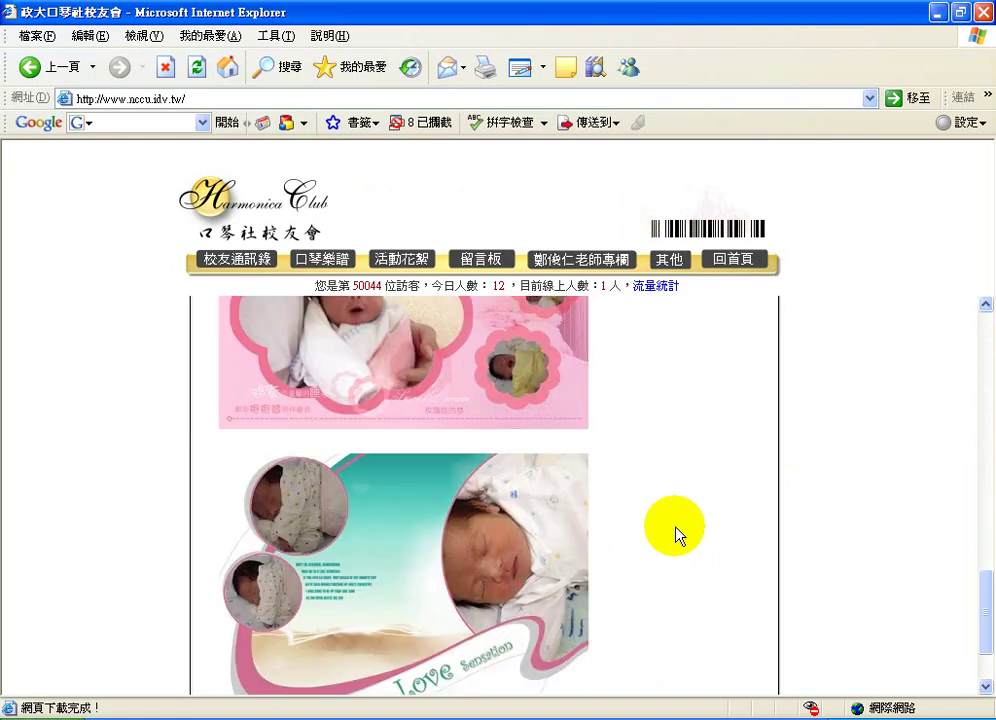
{"action": "scroll", "coordinate": [676, 535], "scroll_direction": "down", "scroll_amount": 1}
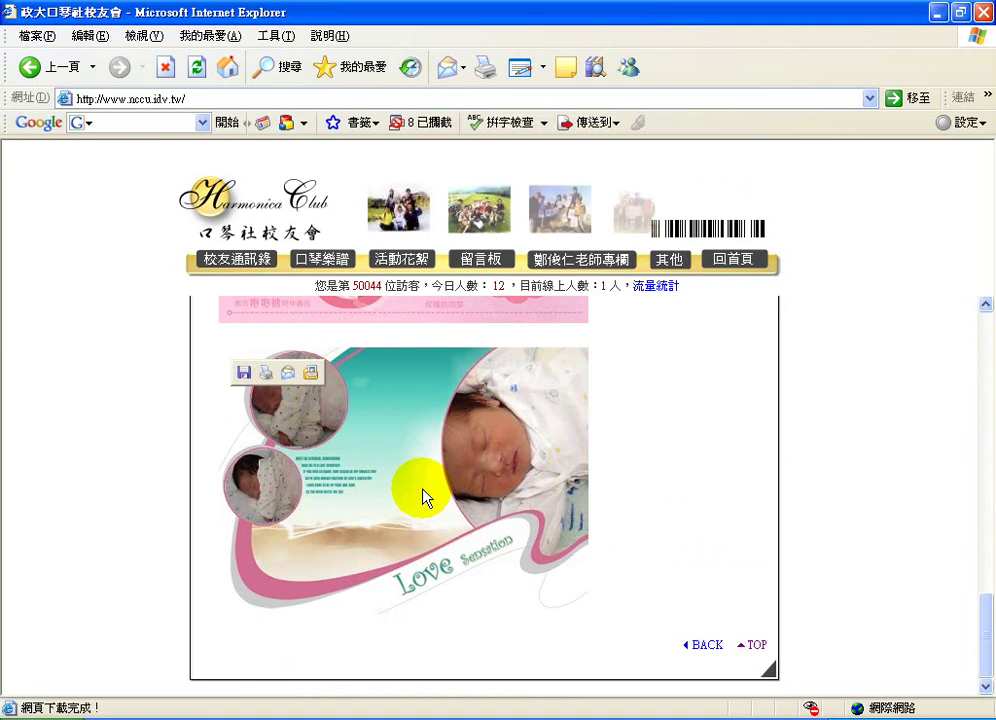
{"action": "scroll", "coordinate": [655, 510], "scroll_direction": "up", "scroll_amount": 2}
{"action": "scroll", "coordinate": [660, 510], "scroll_direction": "up", "scroll_amount": 4}
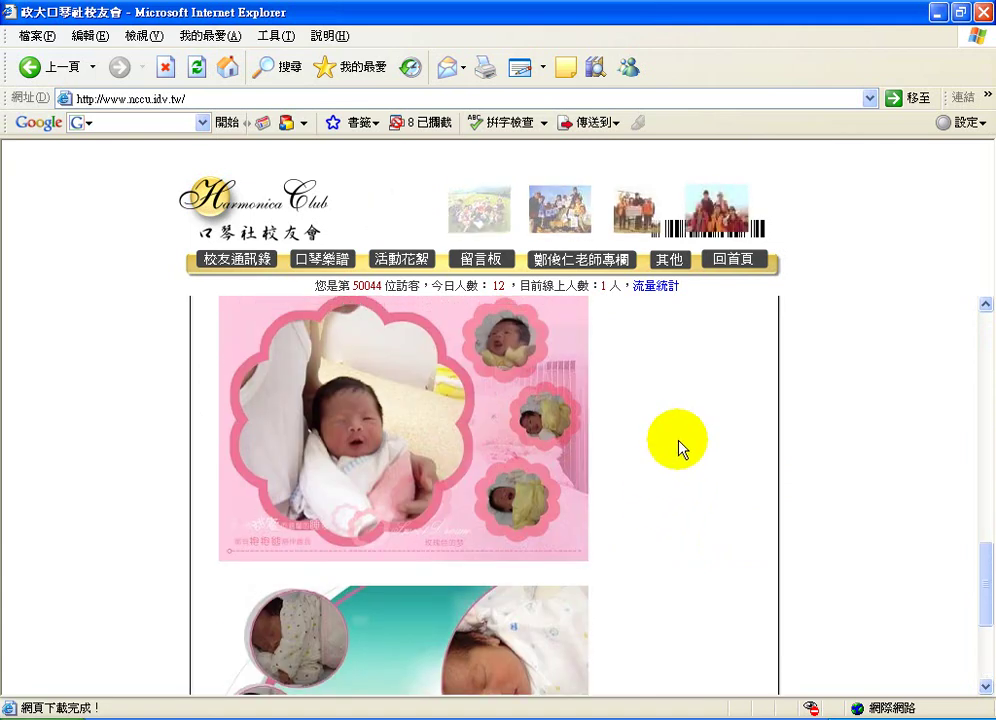
{"action": "left_click", "coordinate": [30, 68]}
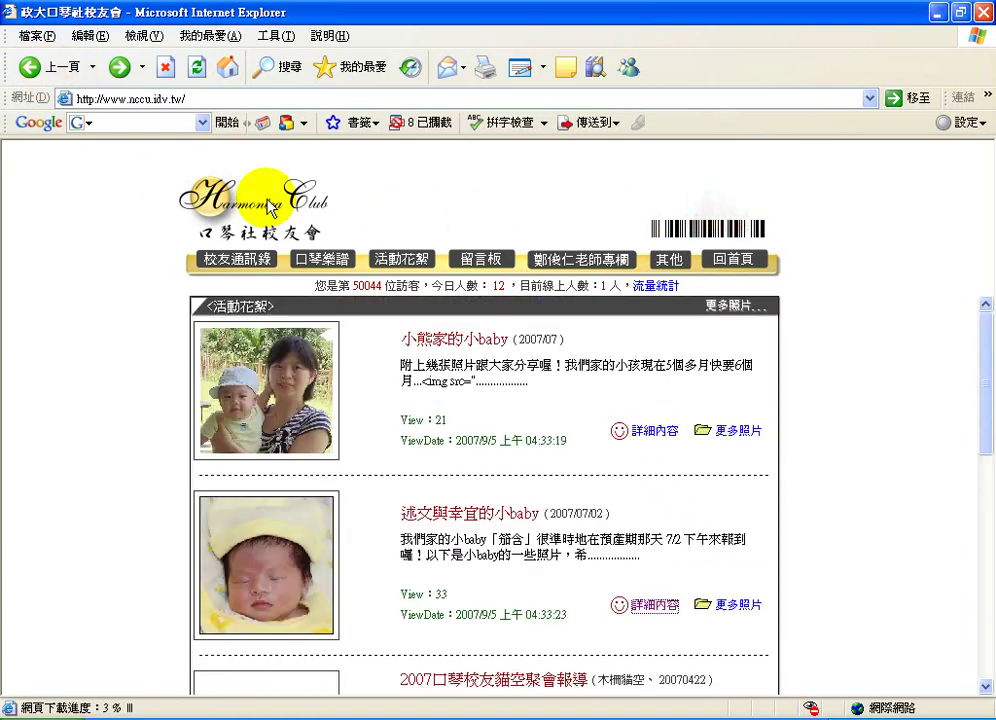
Step: Open the details of the baby post dated 2007/07, view its framed photos, and return to the activity list
{"action": "left_click", "coordinate": [650, 432]}
{"action": "scroll", "coordinate": [650, 440], "scroll_direction": "down", "scroll_amount": 5}
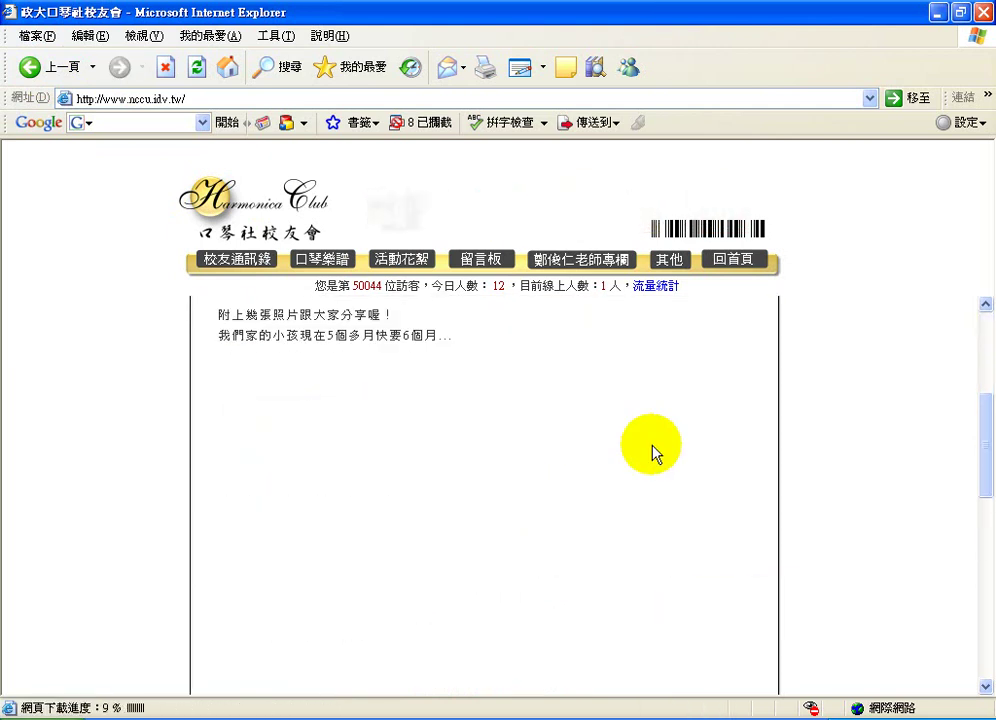
{"action": "scroll", "coordinate": [650, 450], "scroll_direction": "down", "scroll_amount": 1}
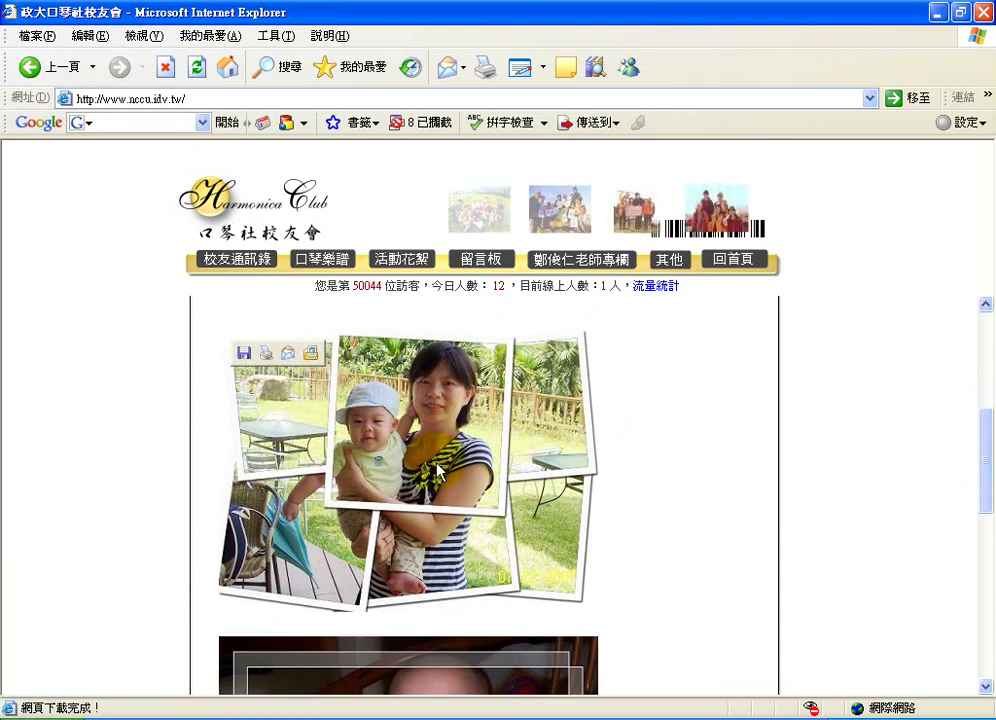
{"action": "scroll", "coordinate": [457, 513], "scroll_direction": "down", "scroll_amount": 6}
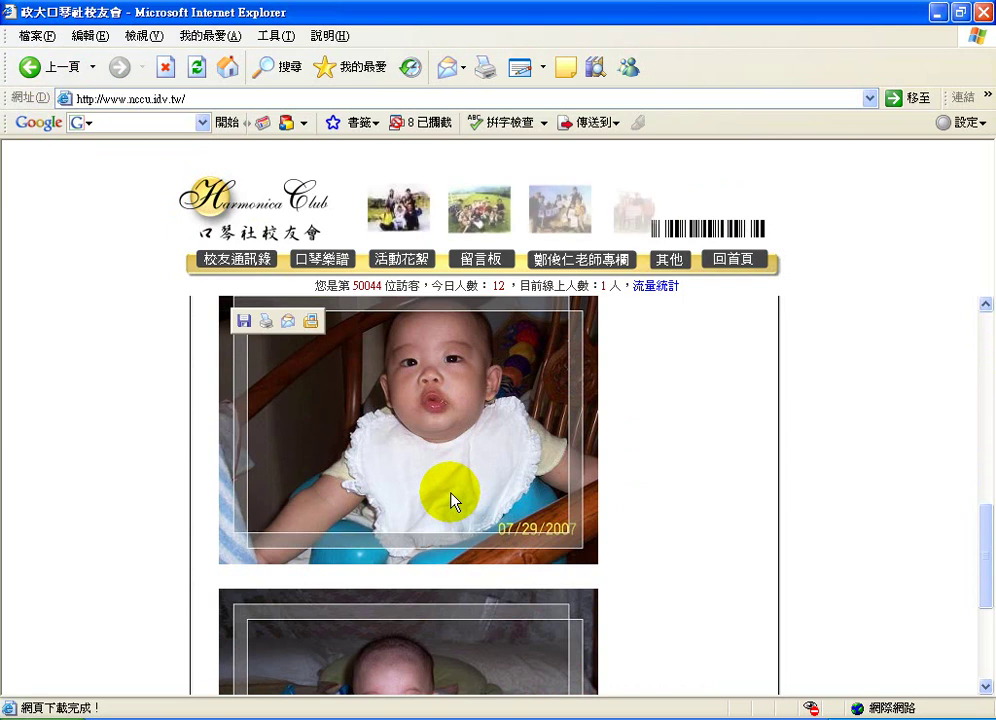
{"action": "scroll", "coordinate": [450, 500], "scroll_direction": "down", "scroll_amount": 4}
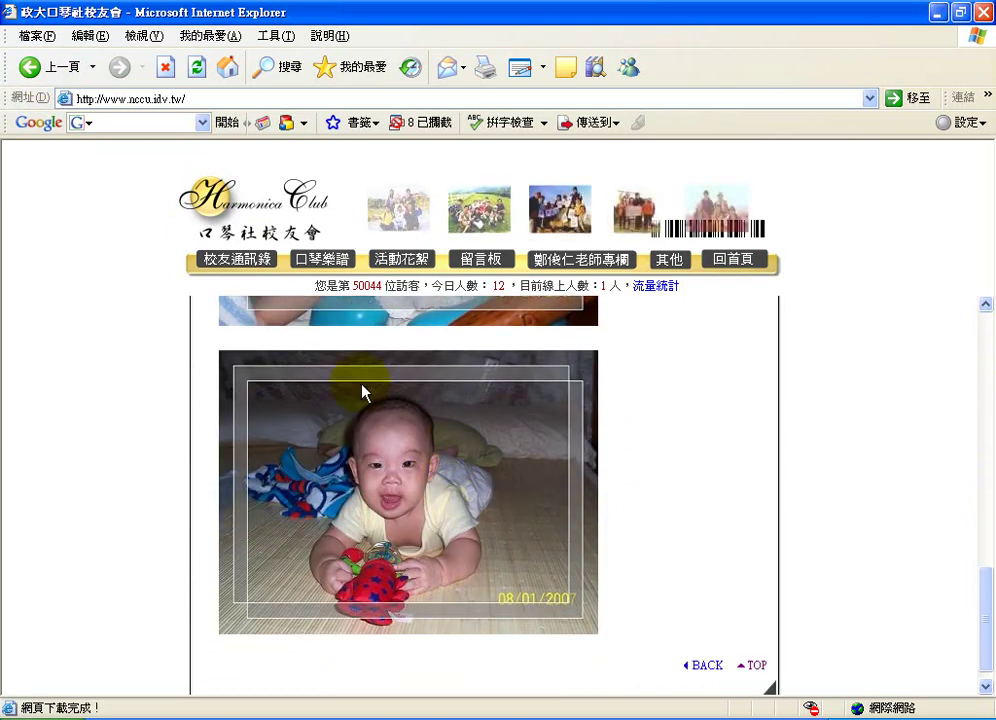
{"action": "left_click", "coordinate": [31, 67]}
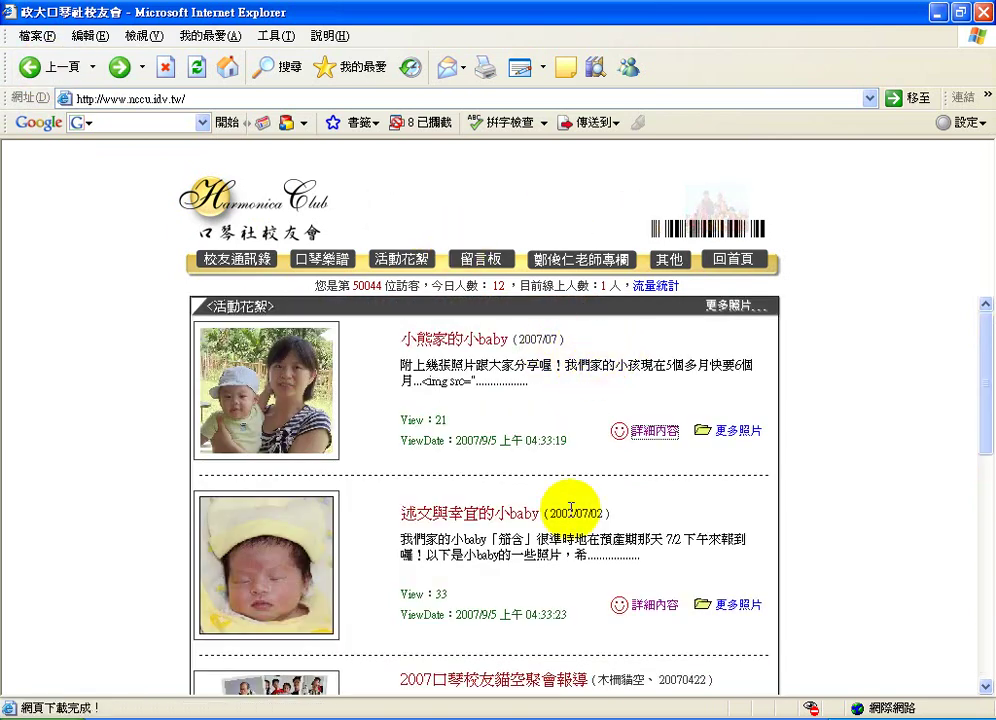
Step: Open the details of the 2007口琴校友貓空聚會報導 post and view its framed group photo and photo collage
{"action": "scroll", "coordinate": [565, 520], "scroll_direction": "down", "scroll_amount": 3}
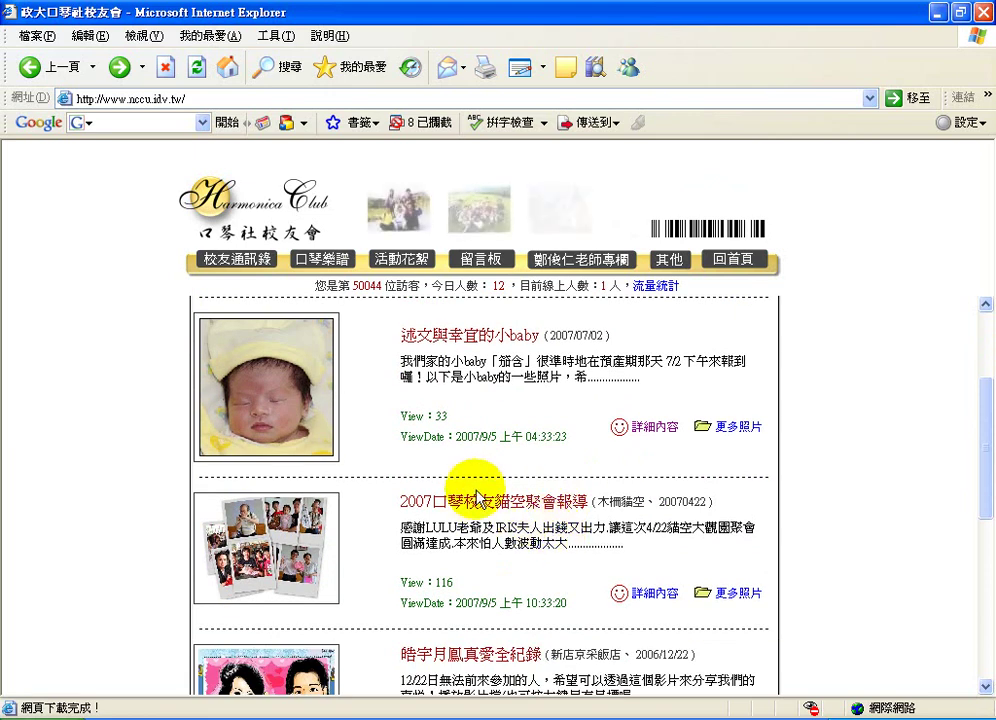
{"action": "left_click", "coordinate": [641, 594]}
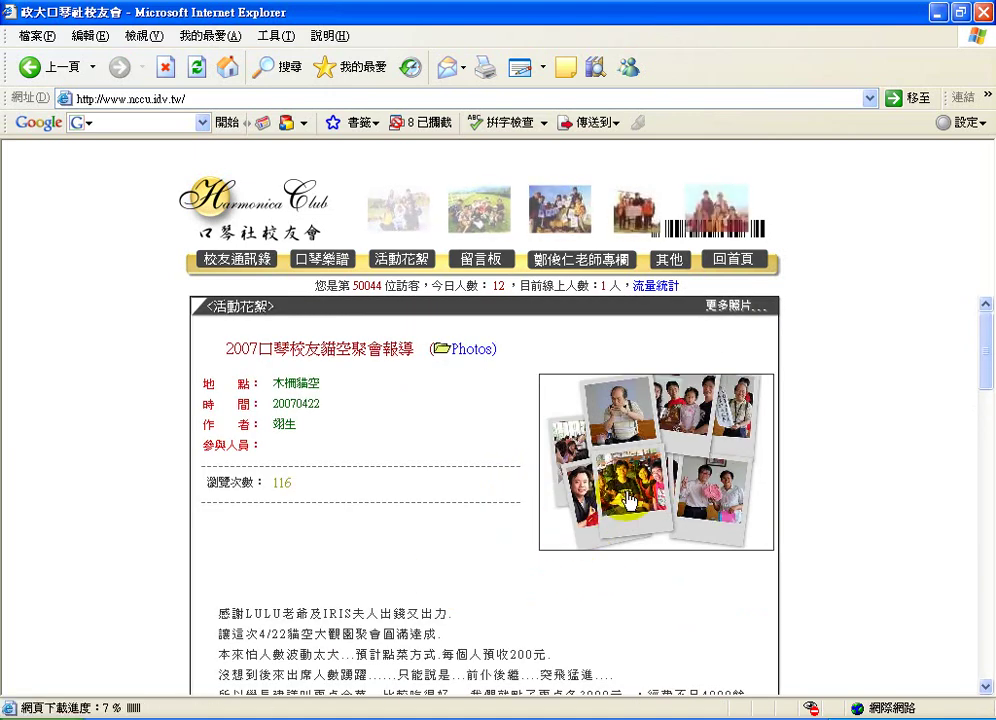
{"action": "scroll", "coordinate": [612, 500], "scroll_direction": "down", "scroll_amount": 4}
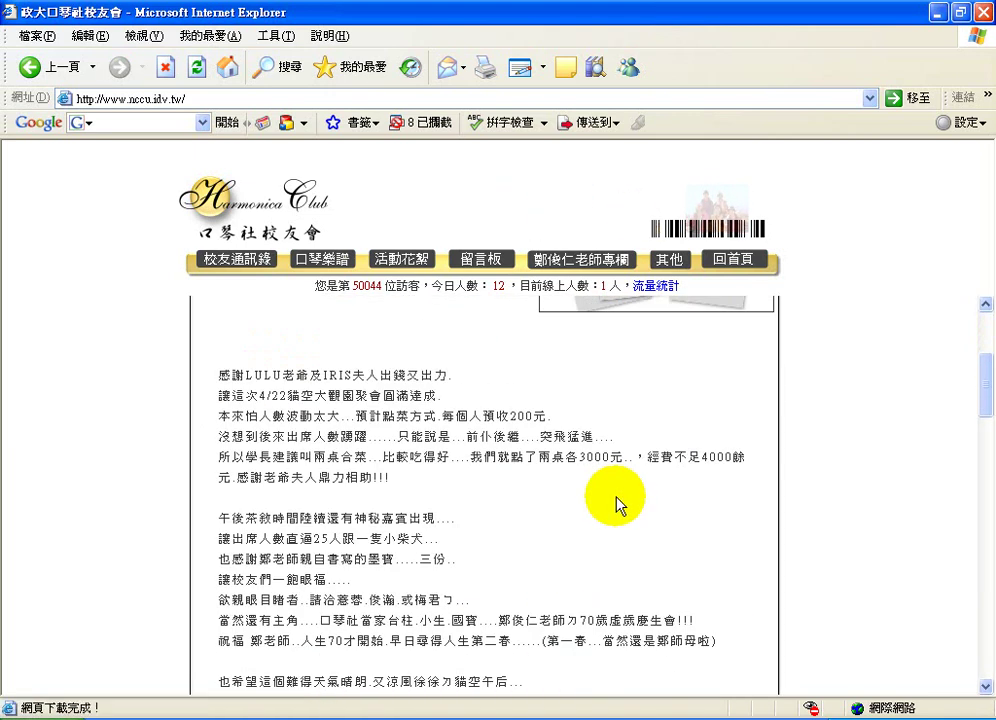
{"action": "scroll", "coordinate": [617, 503], "scroll_direction": "down", "scroll_amount": 7}
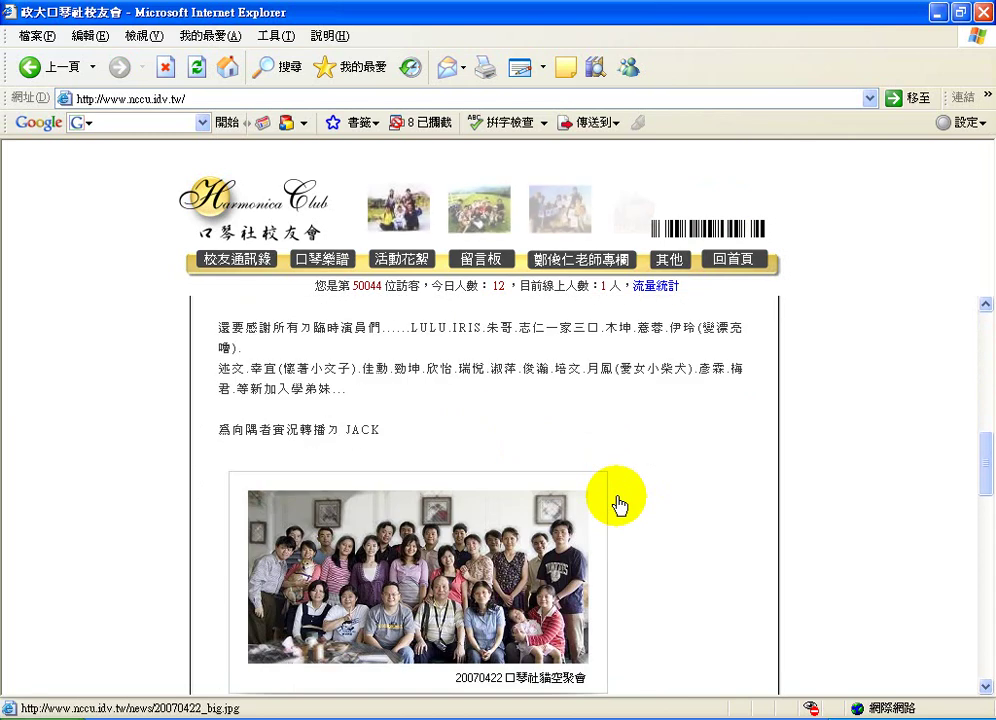
{"action": "scroll", "coordinate": [600, 510], "scroll_direction": "down", "scroll_amount": 2}
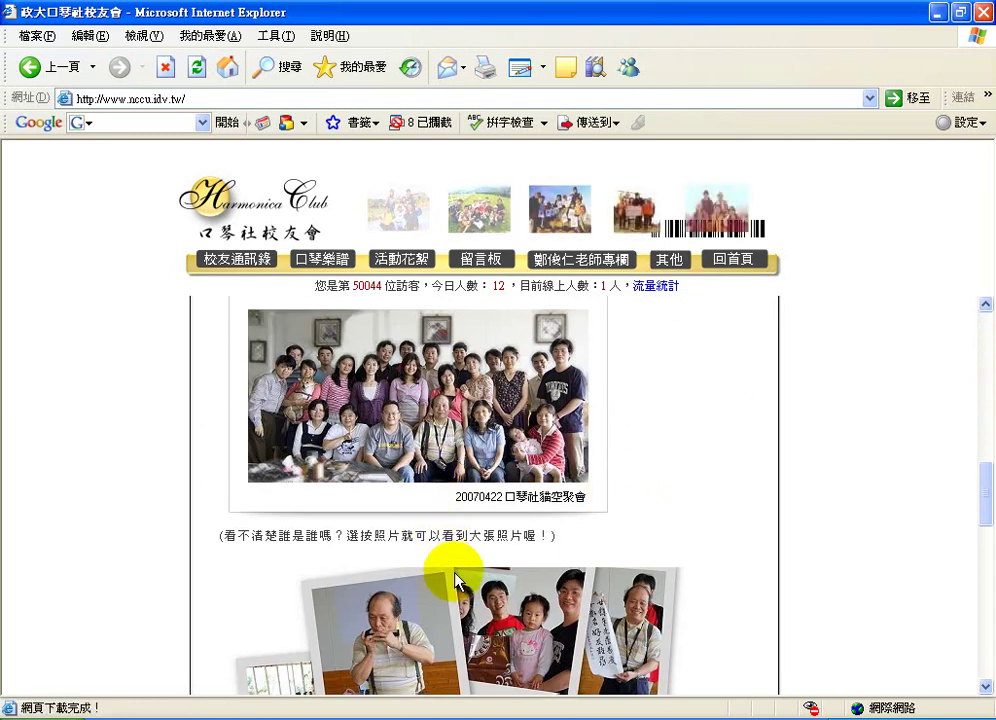
{"action": "scroll", "coordinate": [456, 580], "scroll_direction": "down", "scroll_amount": 3}
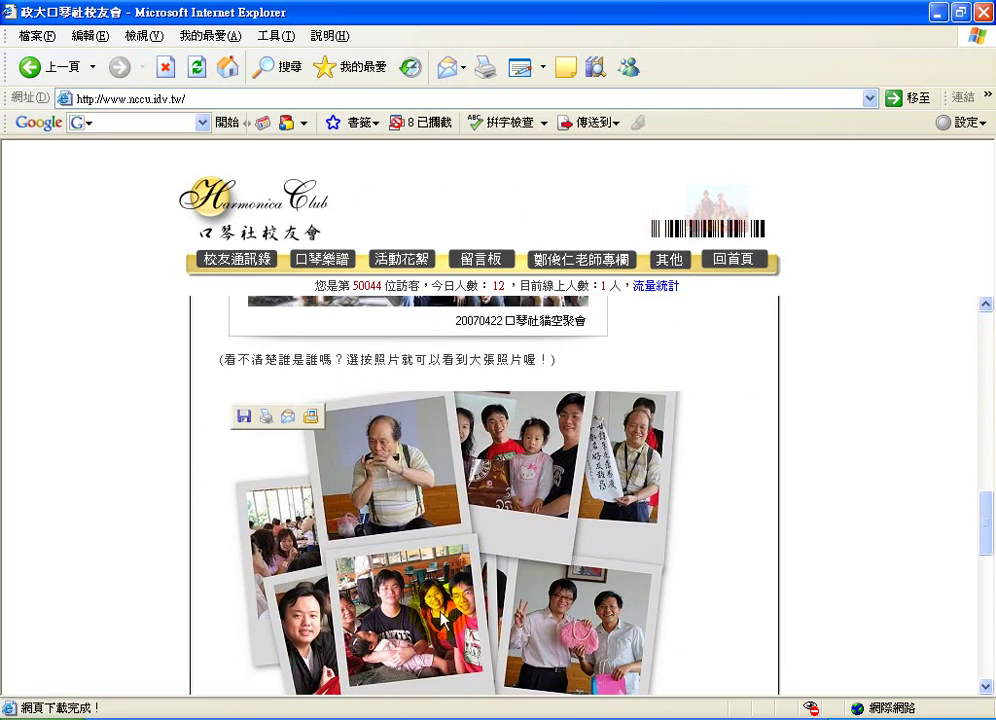
{"action": "scroll", "coordinate": [316, 572], "scroll_direction": "down", "scroll_amount": 7}
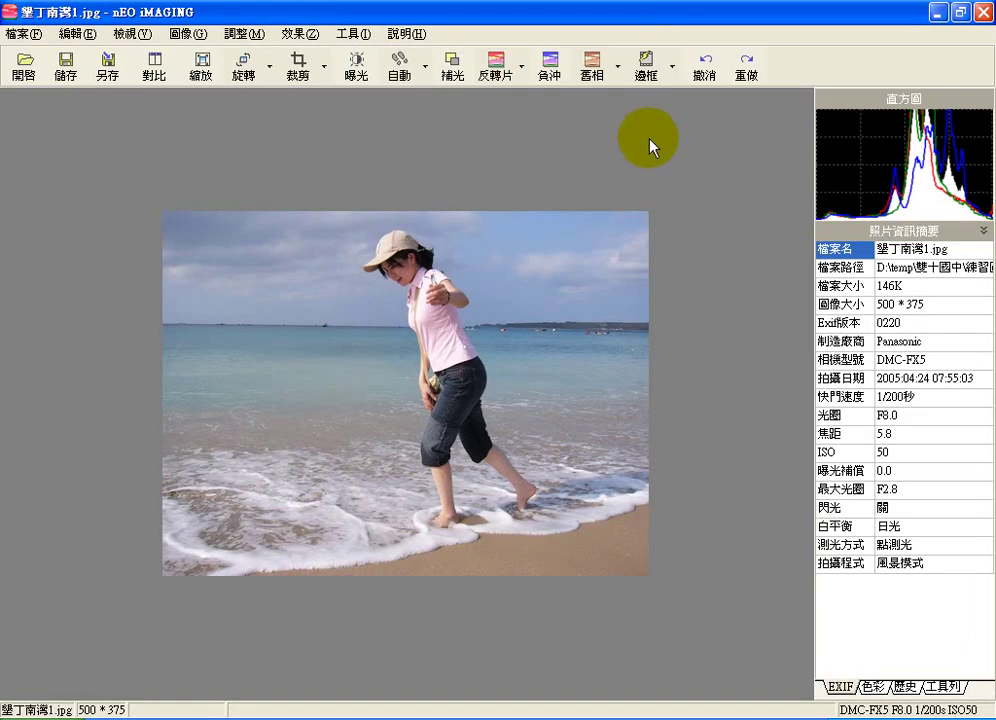
Step: Apply the built-in 相片白邊 style of 輕鬆邊框 to the beach photo, and undo it
{"action": "left_click", "coordinate": [675, 70]}
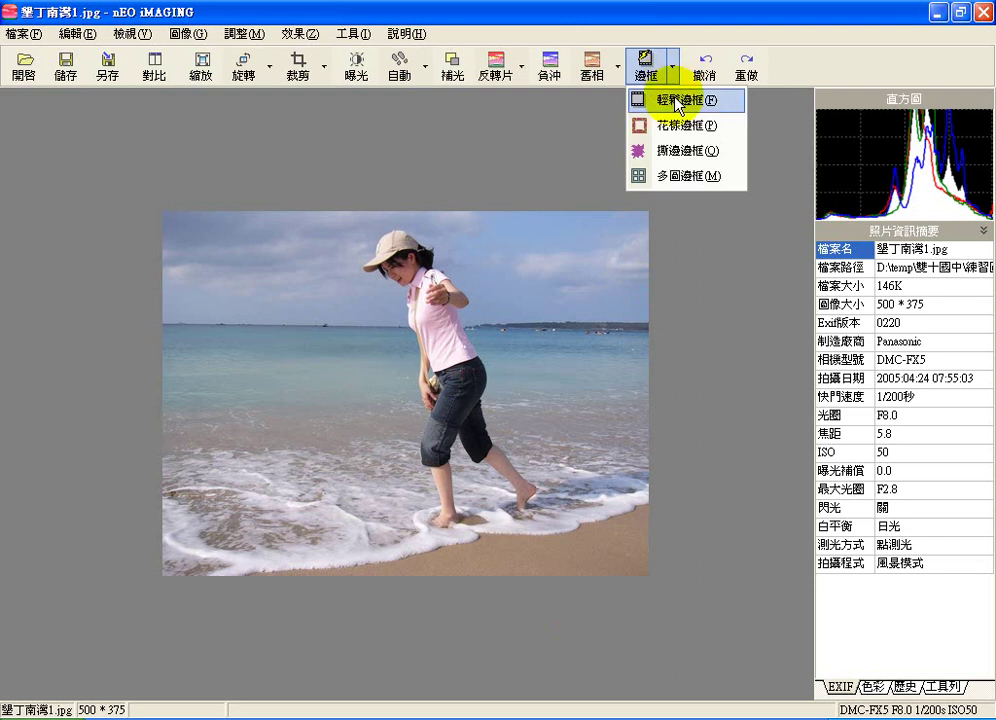
{"action": "left_click", "coordinate": [679, 102]}
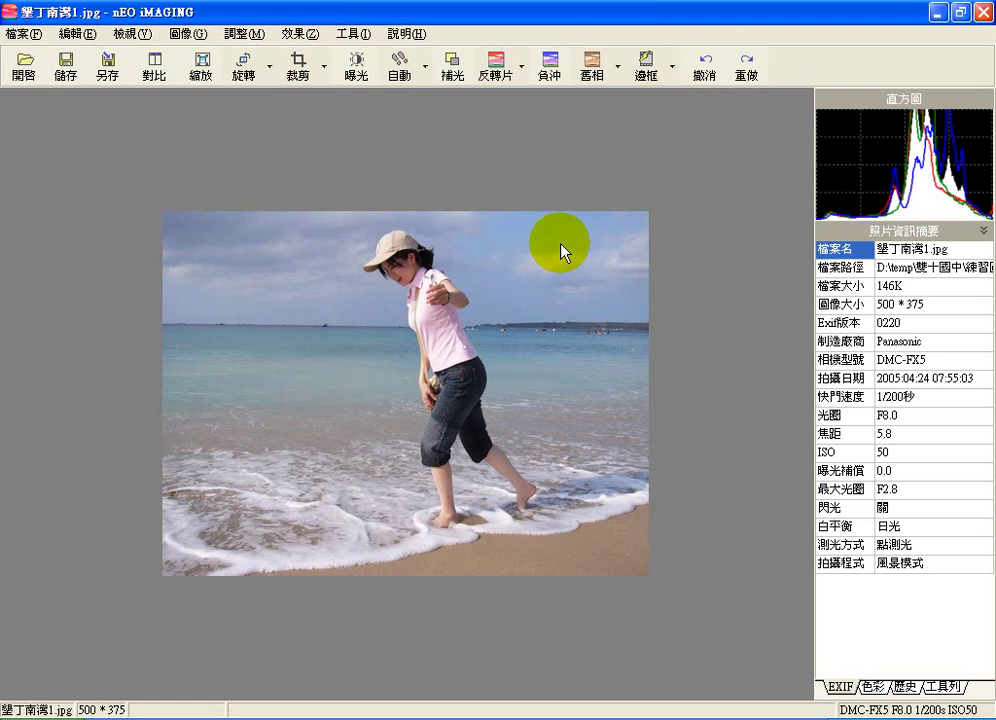
{"action": "left_click_drag", "start_coordinate": [460, 186], "coordinate": [426, 148]}
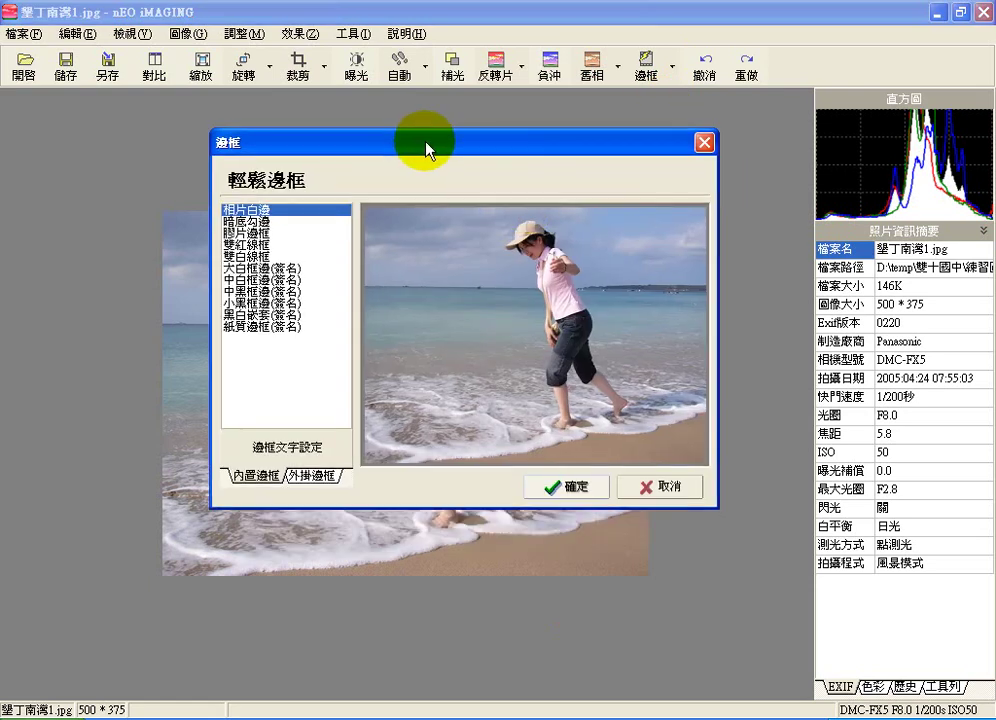
{"action": "left_click", "coordinate": [288, 212]}
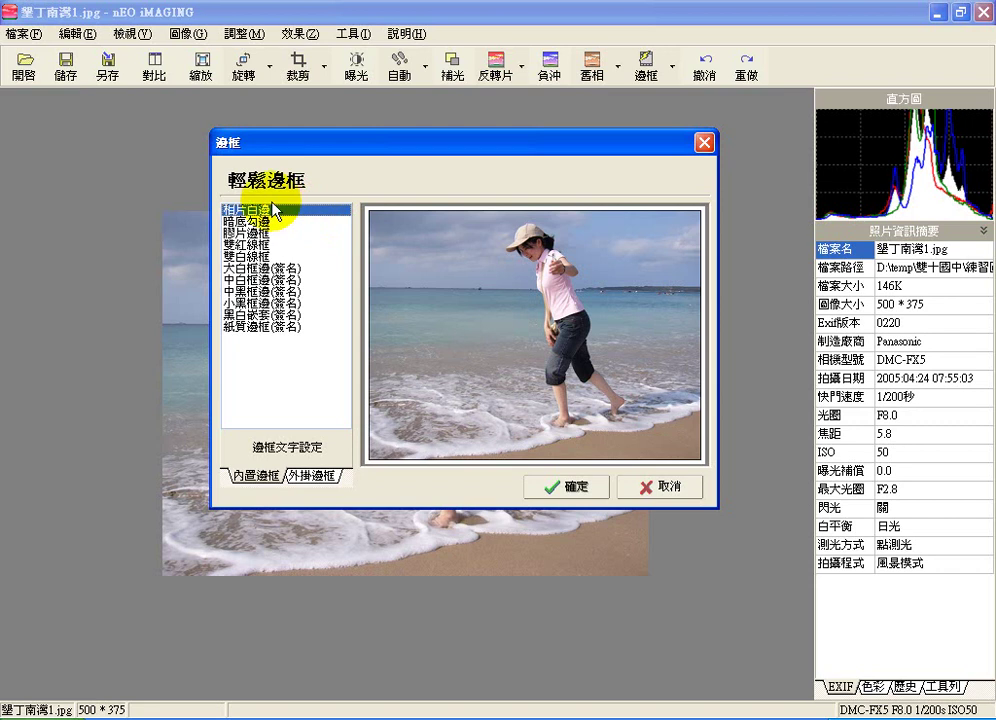
{"action": "left_click", "coordinate": [556, 488]}
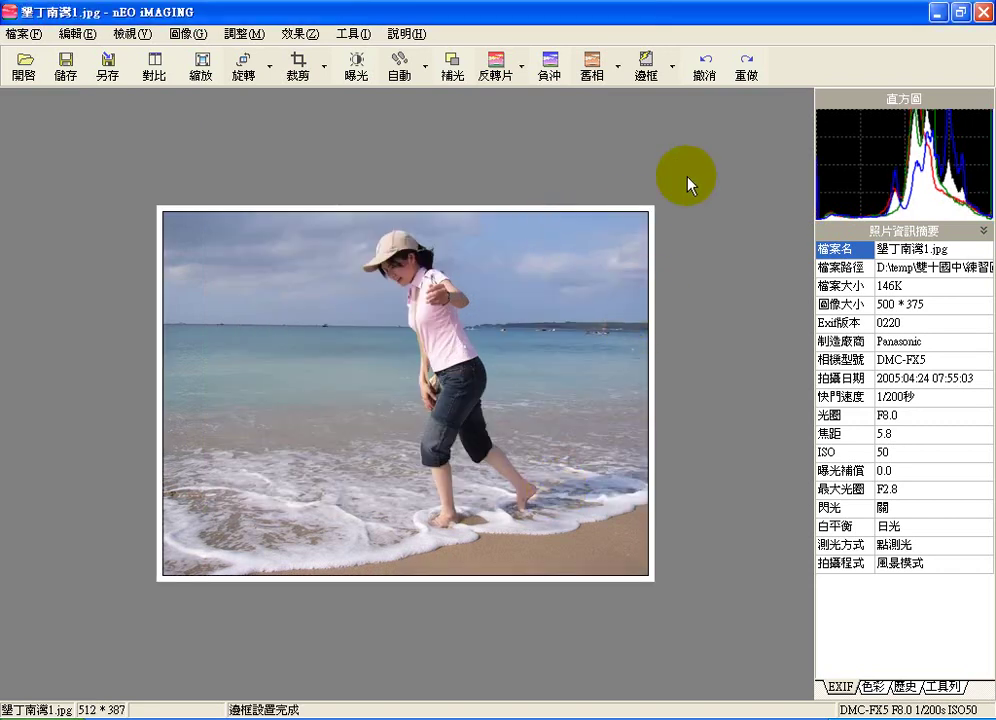
{"action": "left_click", "coordinate": [706, 77]}
Step: Preview the 暗底勾邊 style of 輕鬆邊框, apply 紙質邊框(簽名) to the photo instead, and undo it
{"action": "left_click", "coordinate": [670, 66]}
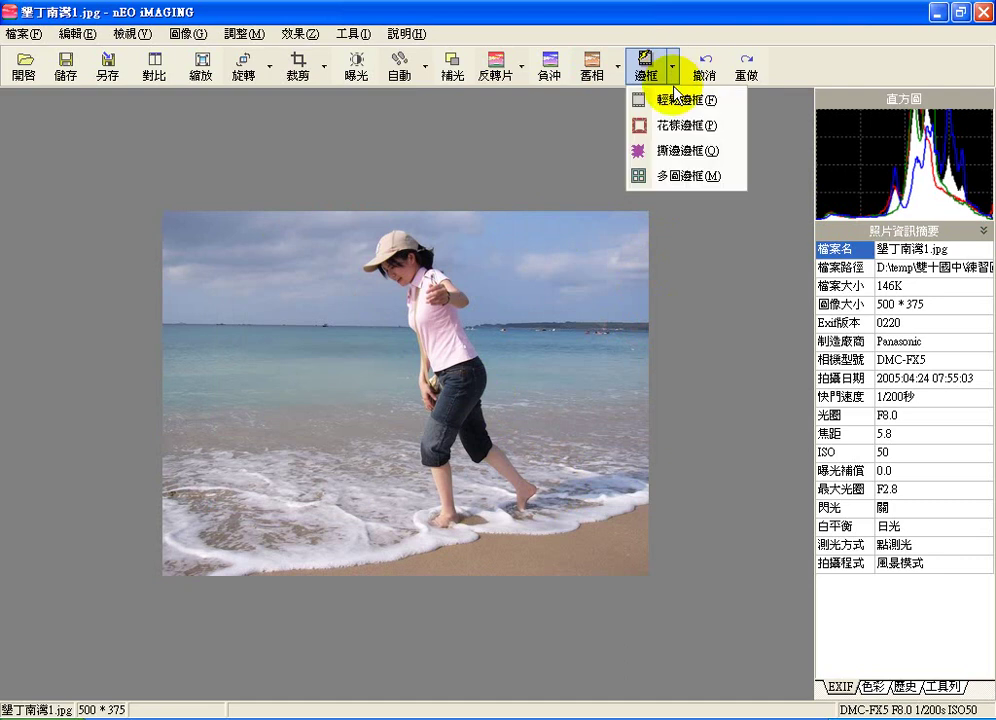
{"action": "left_click", "coordinate": [678, 102]}
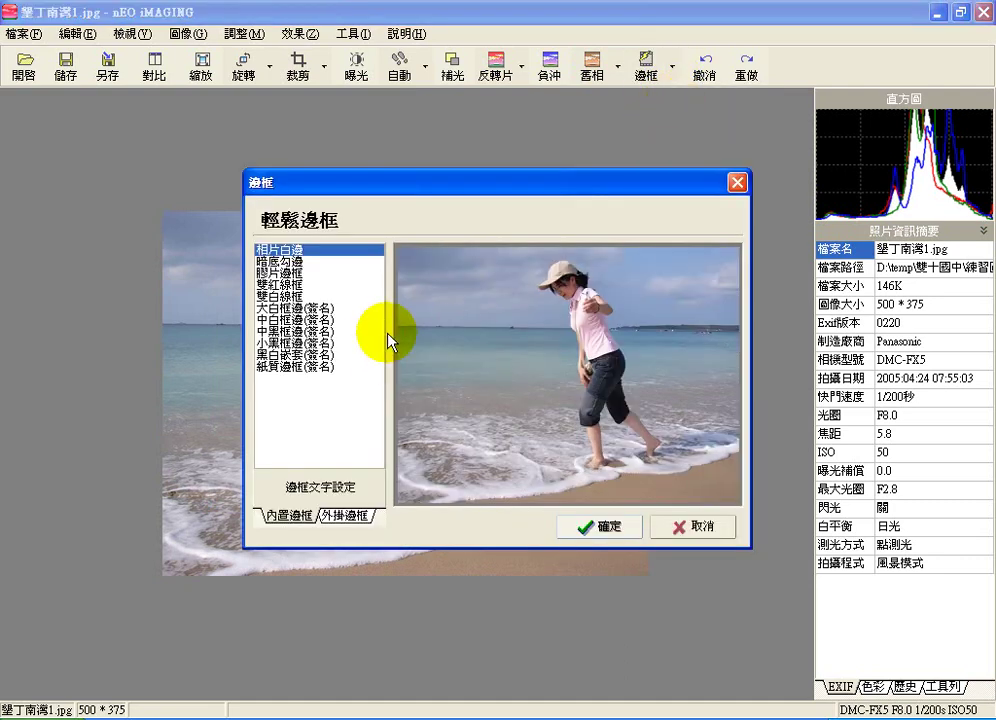
{"action": "left_click", "coordinate": [305, 262]}
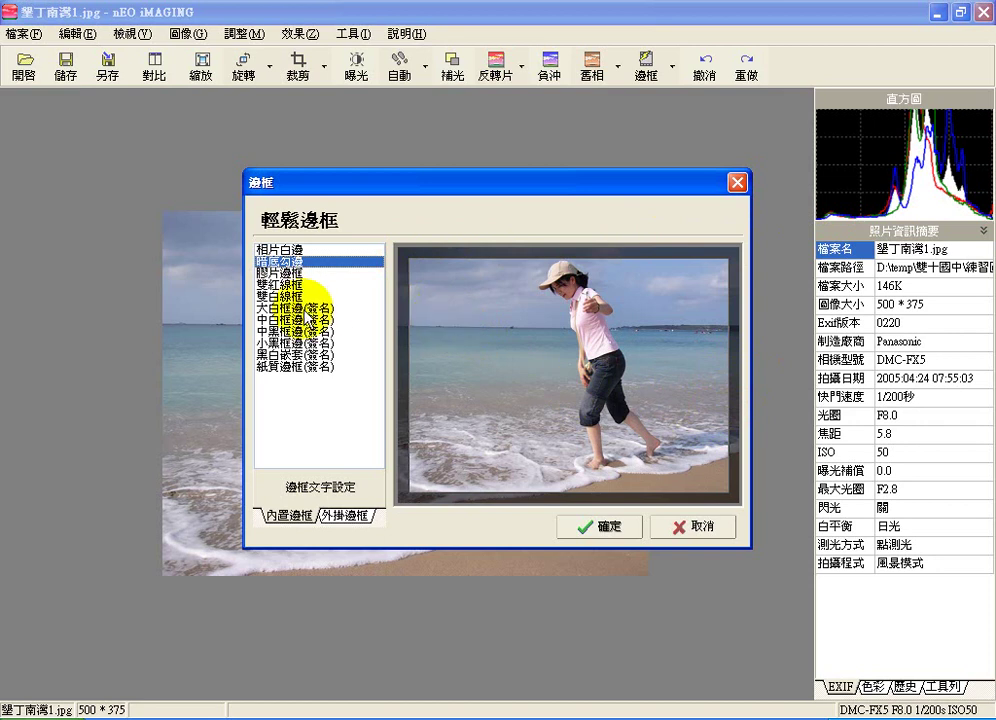
{"action": "left_click", "coordinate": [305, 366]}
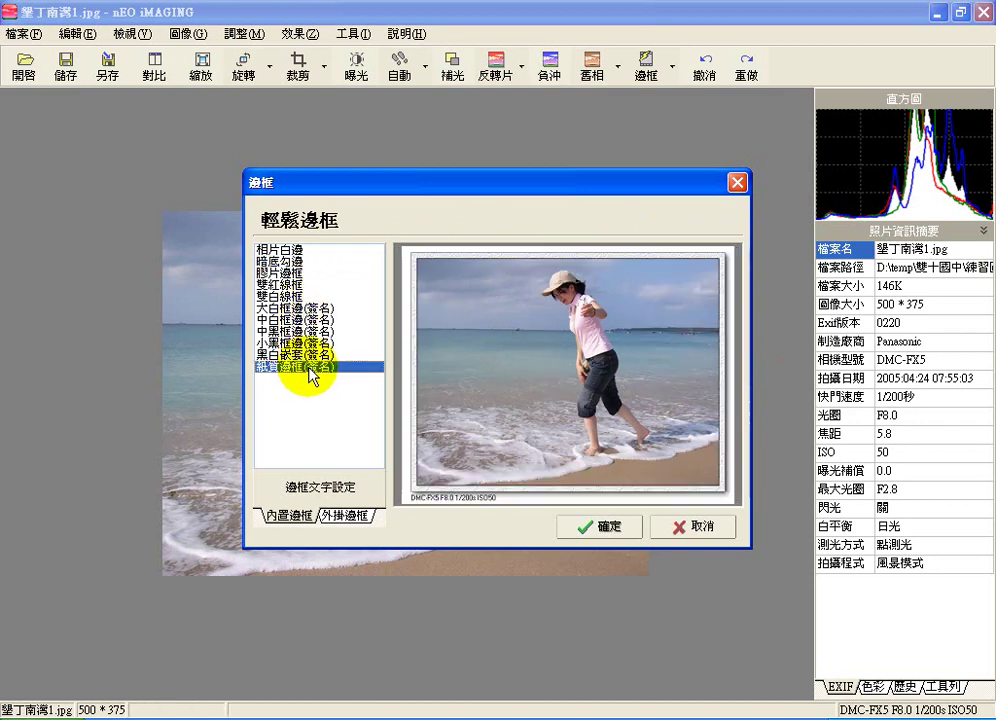
{"action": "left_click", "coordinate": [609, 526]}
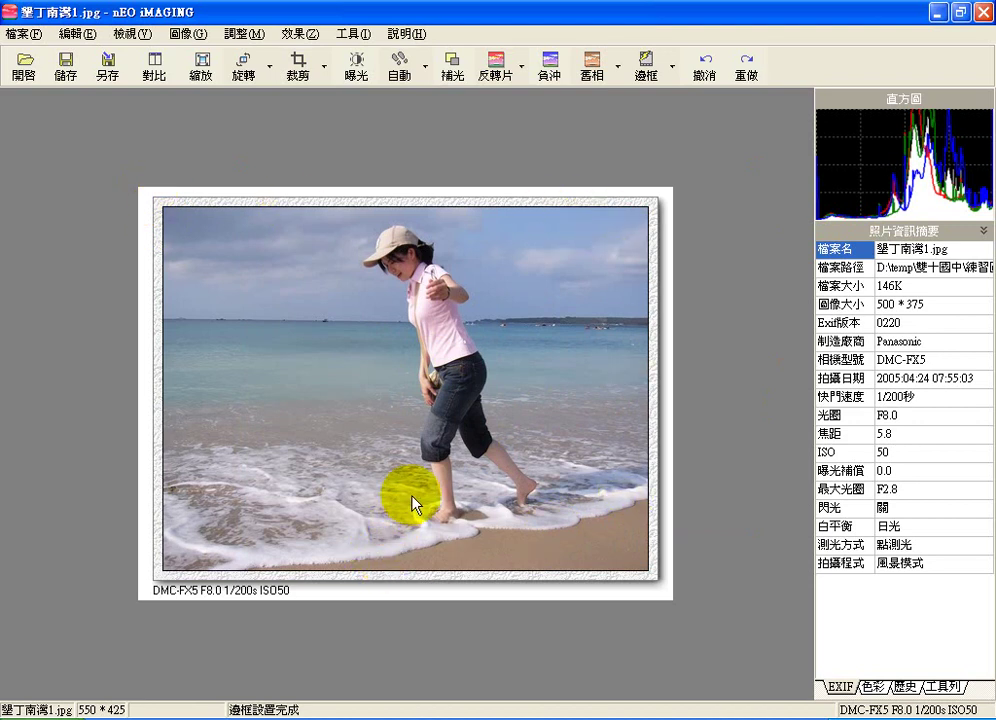
{"action": "left_click", "coordinate": [703, 72]}
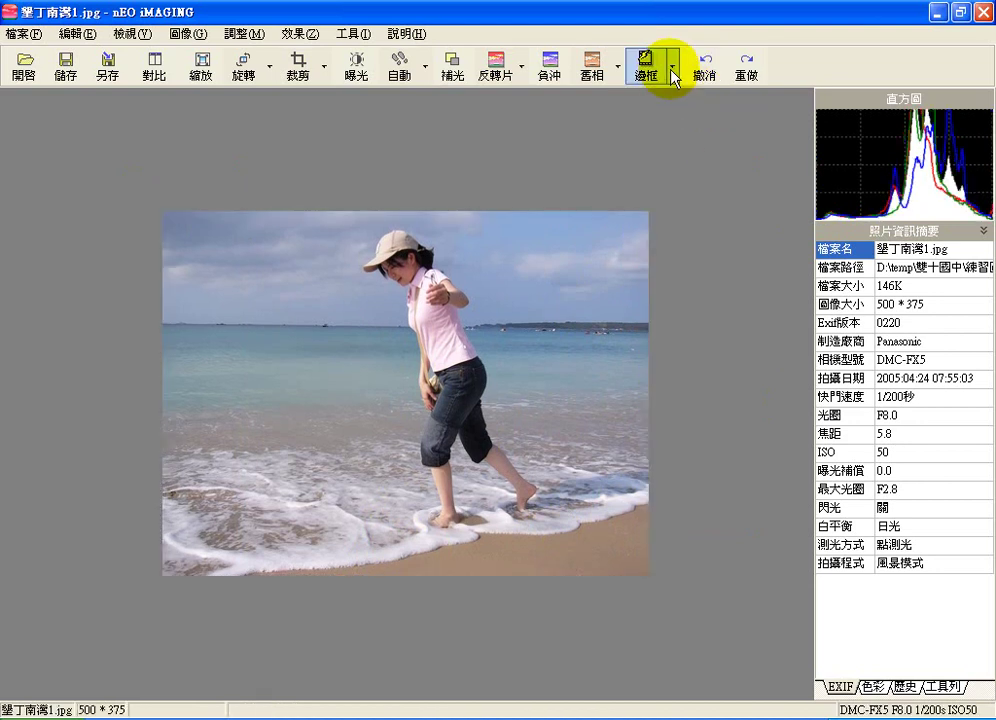
Step: Open the 花樣邊框 frame selection for the photo, show the start of the 我的最愛 collection, and move the dialog off the image
{"action": "left_click", "coordinate": [673, 70]}
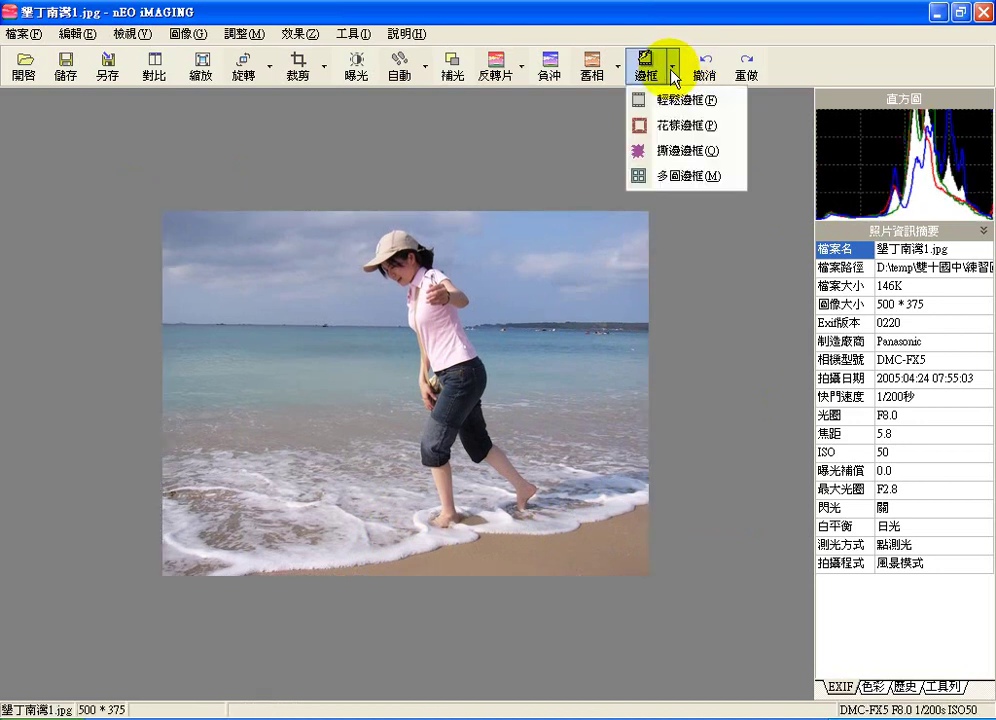
{"action": "left_click", "coordinate": [681, 131]}
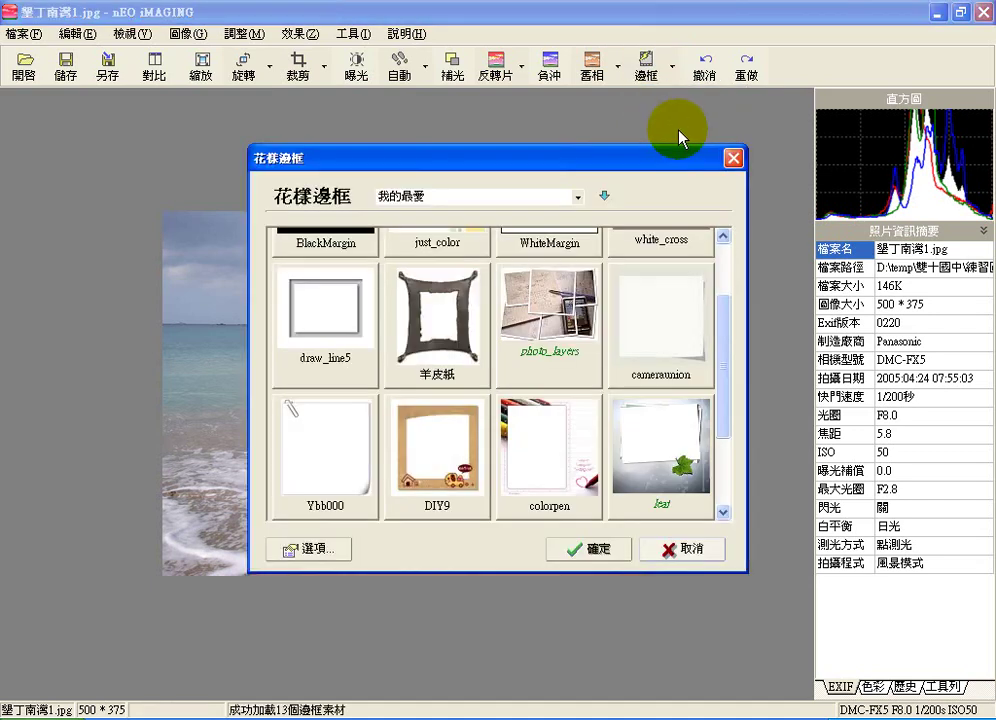
{"action": "left_click_drag", "start_coordinate": [611, 156], "coordinate": [711, 22]}
{"action": "left_click", "coordinate": [822, 91]}
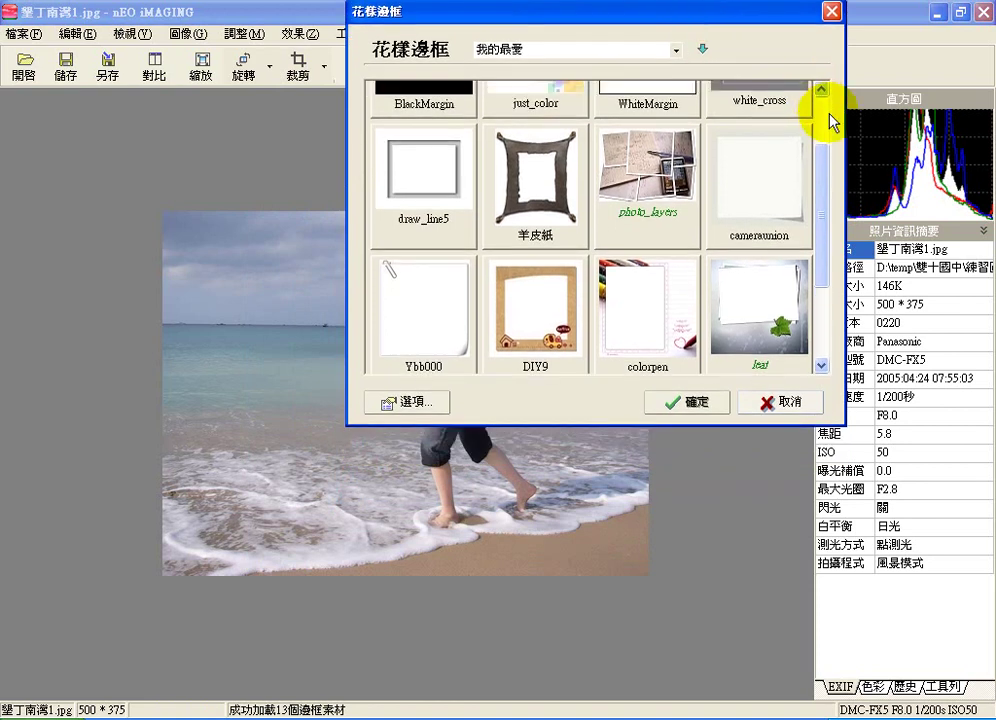
{"action": "left_click", "coordinate": [823, 115]}
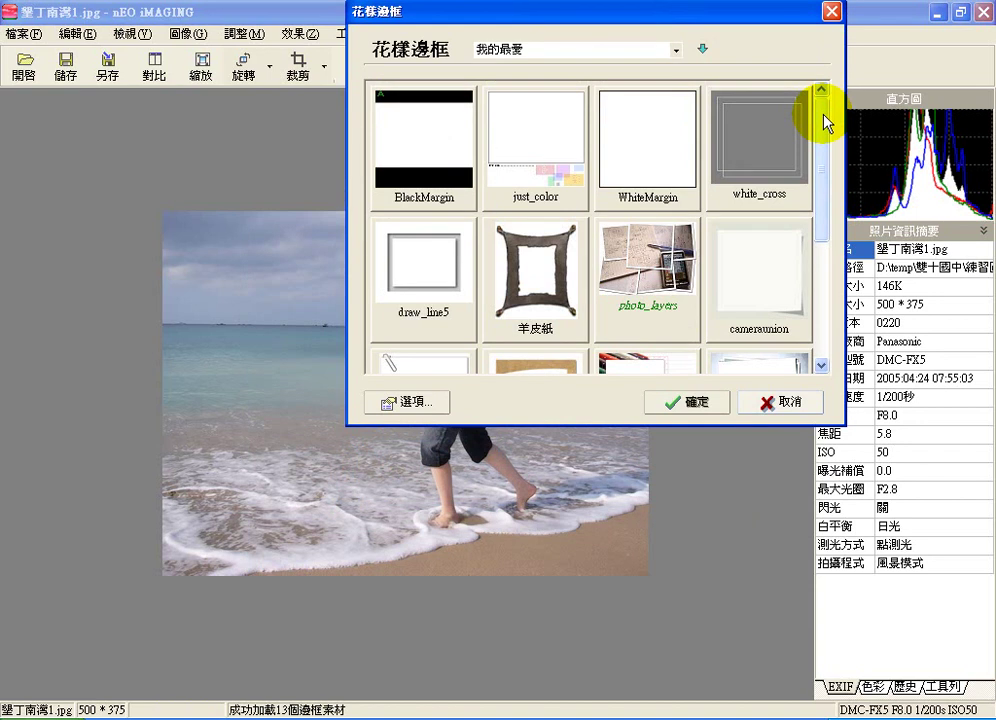
{"action": "left_click_drag", "start_coordinate": [640, 20], "coordinate": [785, 10]}
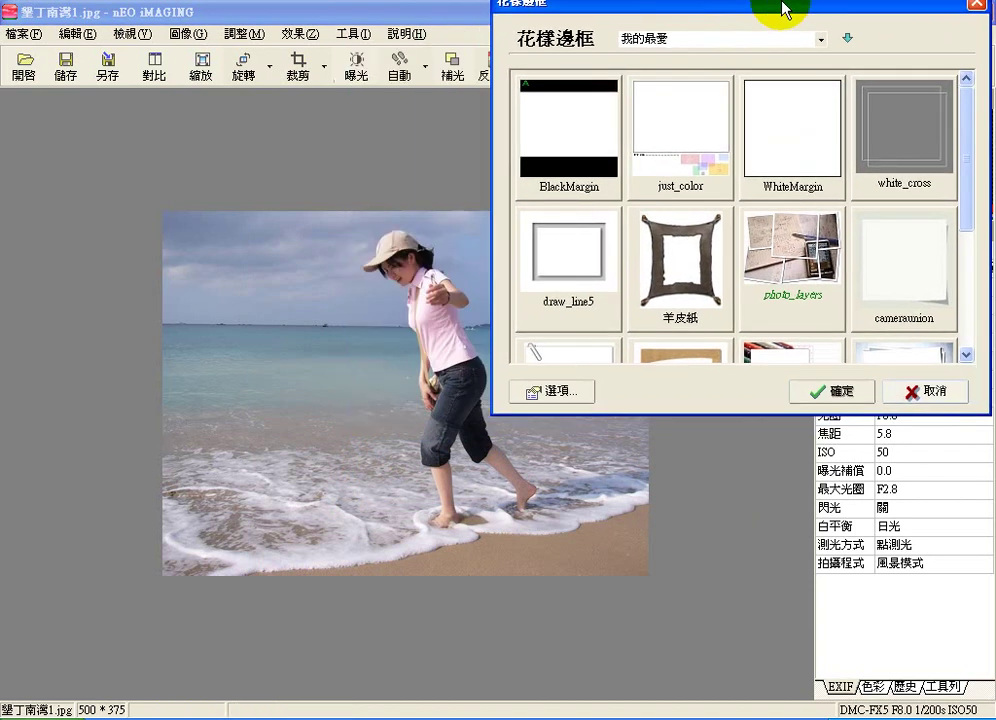
Step: Preview the 羊皮紙, photo_layers, just_color and cameraunion frames from the 我的最愛 collection on the beach photo
{"action": "left_click", "coordinate": [695, 245]}
{"action": "left_click_drag", "start_coordinate": [656, 14], "coordinate": [869, 20]}
{"action": "left_click", "coordinate": [822, 265]}
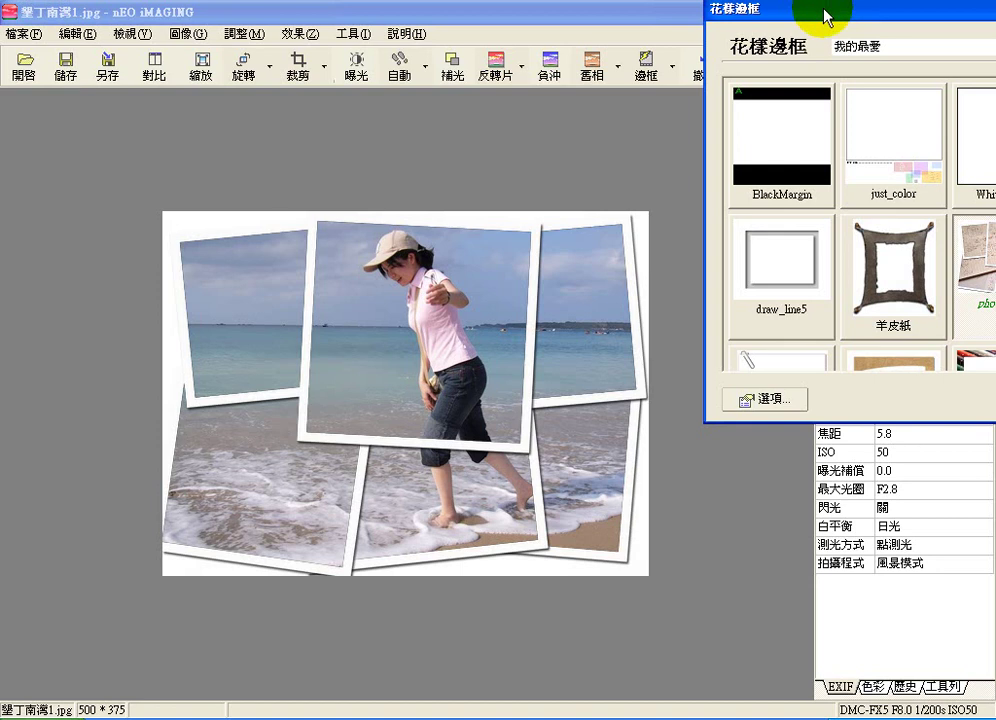
{"action": "left_click_drag", "start_coordinate": [826, 10], "coordinate": [630, 18]}
{"action": "left_click", "coordinate": [751, 104]}
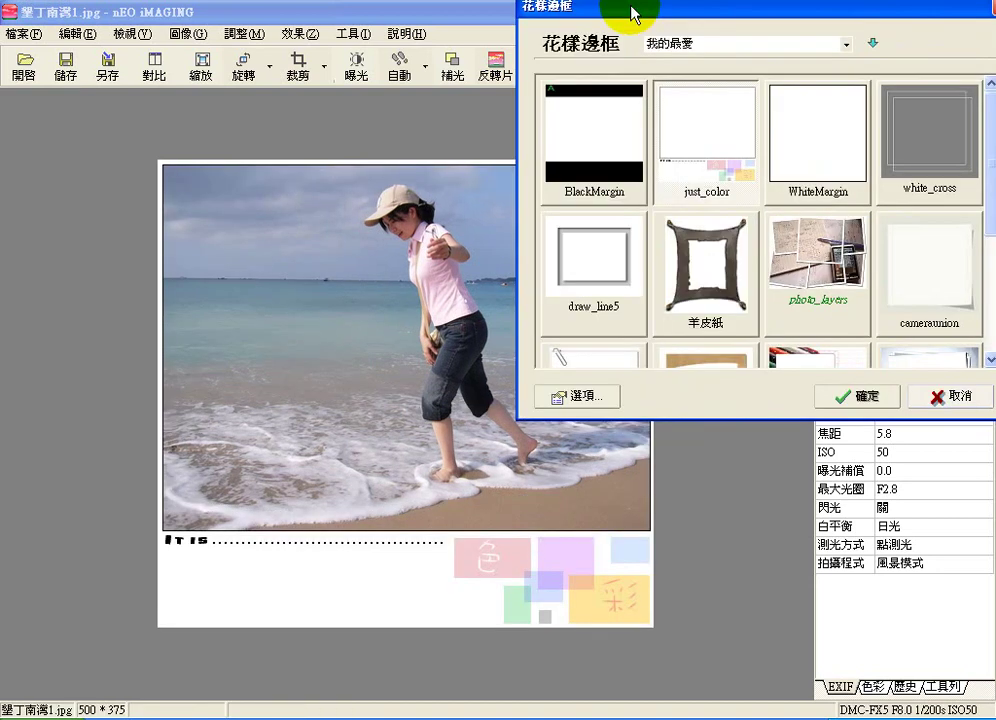
{"action": "left_click", "coordinate": [932, 275]}
{"action": "mouse_move", "coordinate": [734, 18]}
{"action": "left_mouse_down"}
{"action": "mouse_move", "coordinate": [925, 20]}
{"action": "mouse_move", "coordinate": [749, 20]}
{"action": "left_mouse_up"}
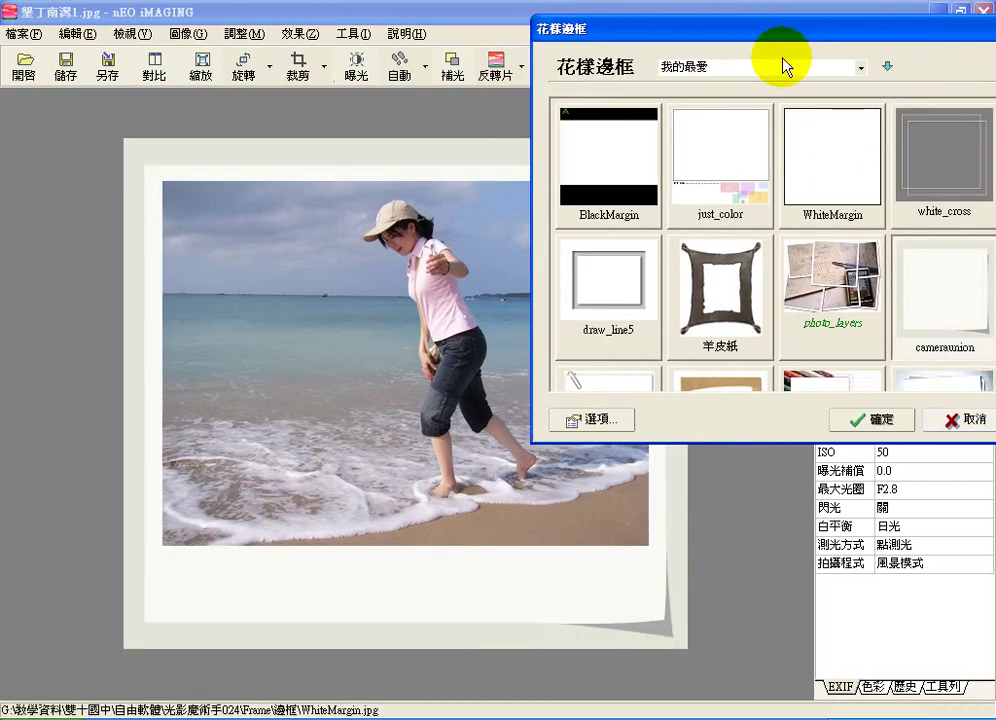
Step: Preview the white_cross and colorpen frames from the 我的最愛 collection on the photo
{"action": "left_click", "coordinate": [934, 146]}
{"action": "left_click_drag", "start_coordinate": [665, 28], "coordinate": [586, 81]}
{"action": "scroll", "coordinate": [767, 260], "scroll_direction": "down", "scroll_amount": 3}
{"action": "left_click", "coordinate": [755, 250]}
{"action": "left_click", "coordinate": [783, 196]}
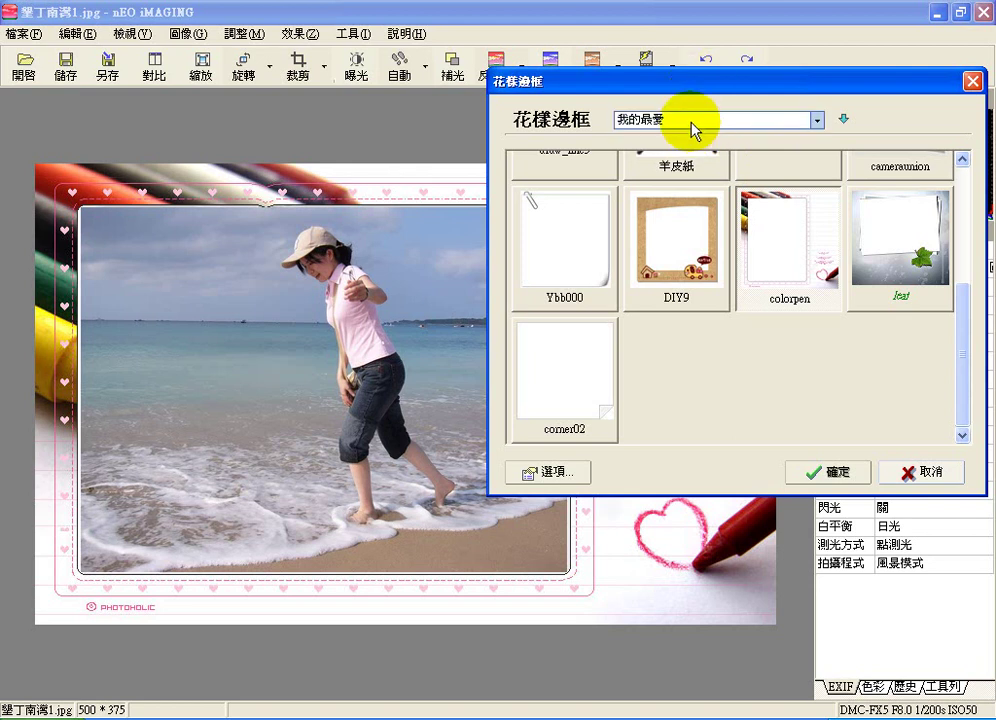
Step: View the 12生肖邊框 frame collection, switch to the dog collection, and preview its k1 frame on the photo
{"action": "left_click", "coordinate": [694, 124]}
{"action": "mouse_move", "coordinate": [822, 160]}
{"action": "left_mouse_down"}
{"action": "mouse_move", "coordinate": [820, 228]}
{"action": "mouse_move", "coordinate": [820, 140]}
{"action": "left_mouse_up"}
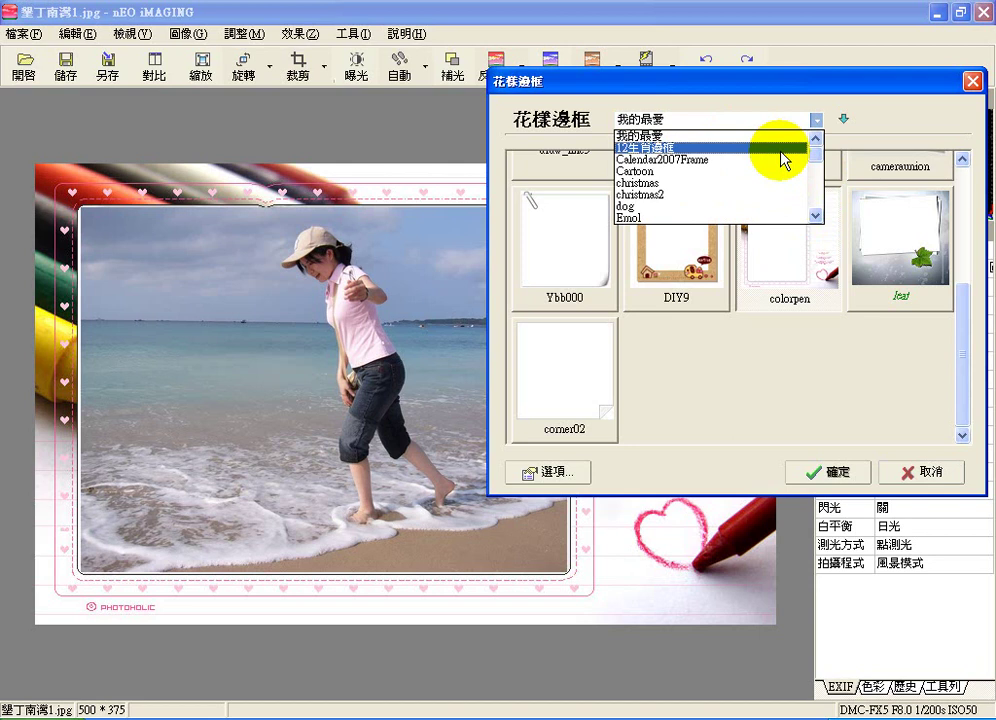
{"action": "left_click", "coordinate": [781, 152]}
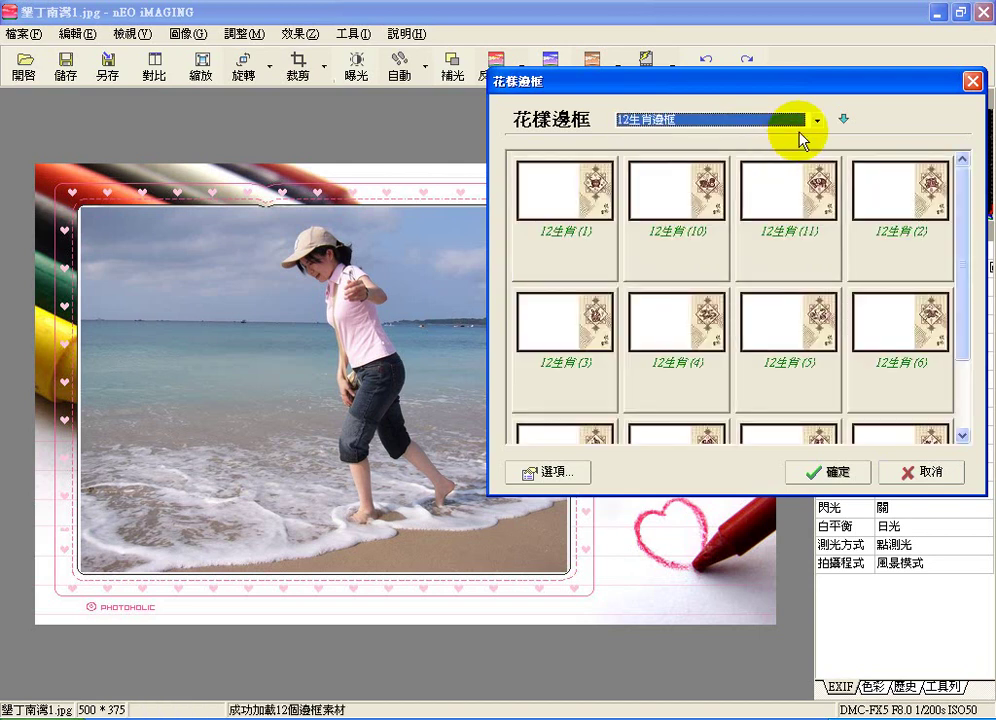
{"action": "left_click", "coordinate": [815, 120]}
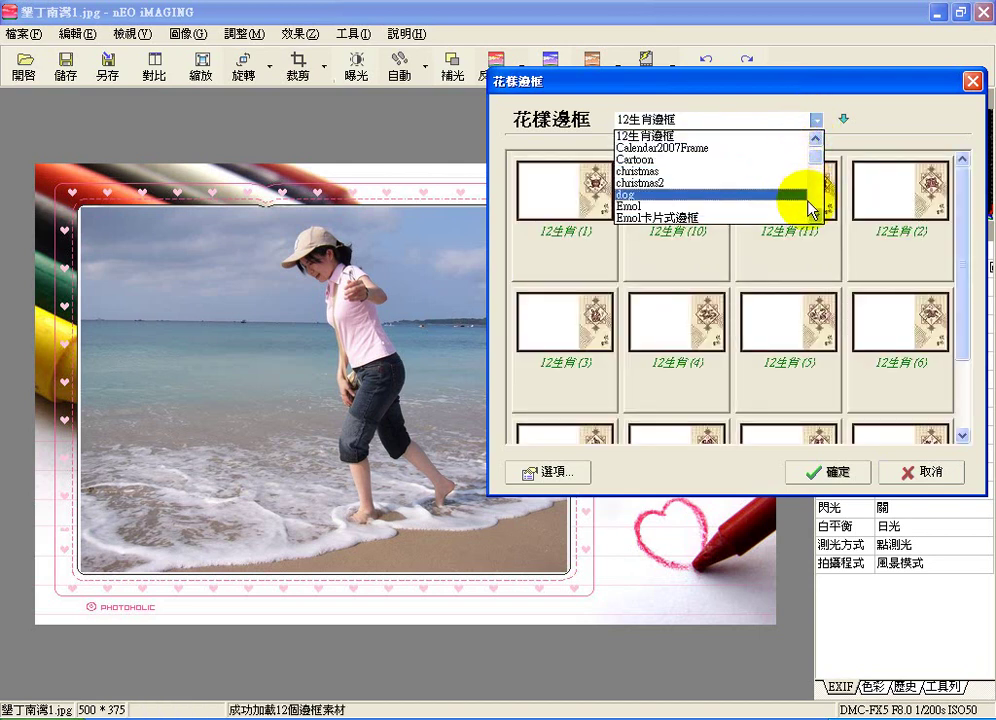
{"action": "left_click", "coordinate": [782, 196]}
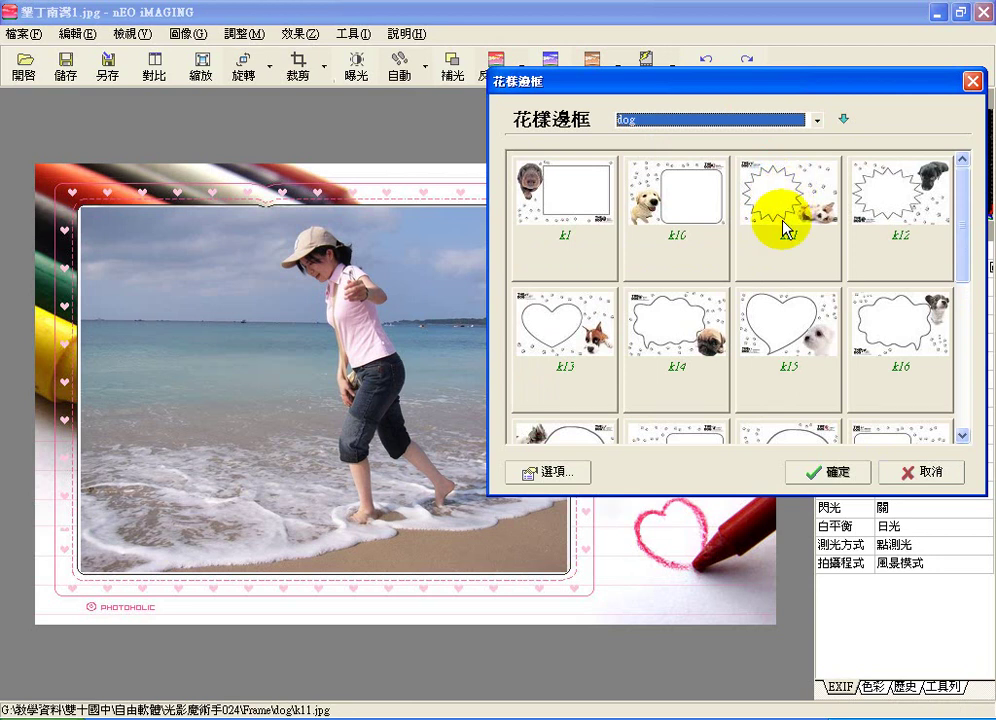
{"action": "left_click", "coordinate": [534, 180]}
{"action": "left_click_drag", "start_coordinate": [563, 90], "coordinate": [587, 63]}
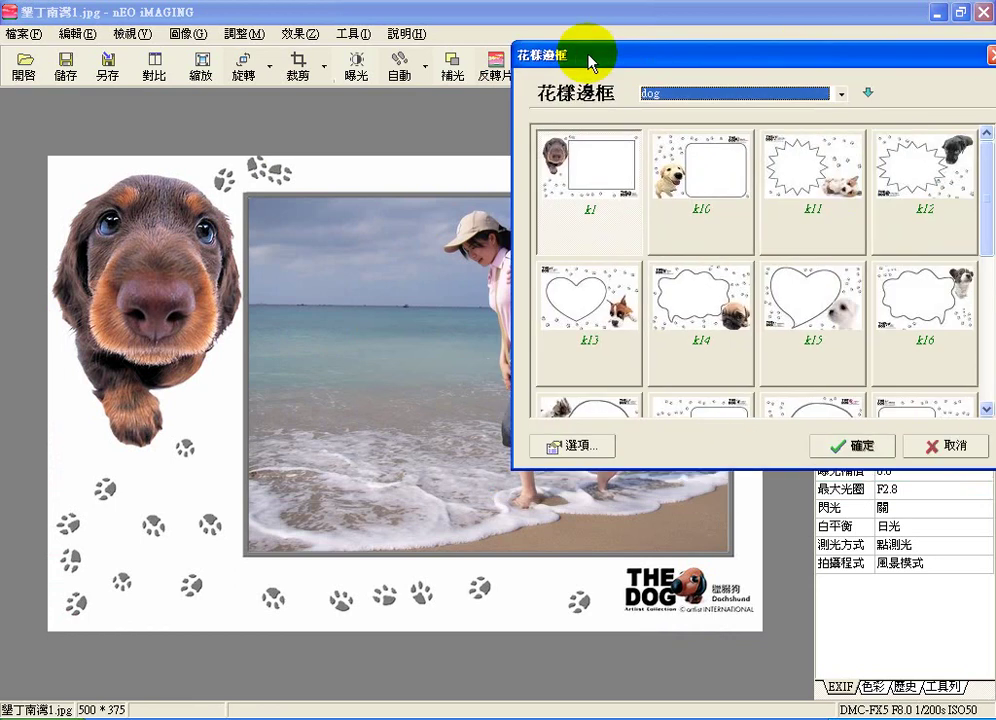
Step: Switch to the 邊框 frame collection and apply its cameraunion frame to the photo
{"action": "right_click", "coordinate": [608, 158]}
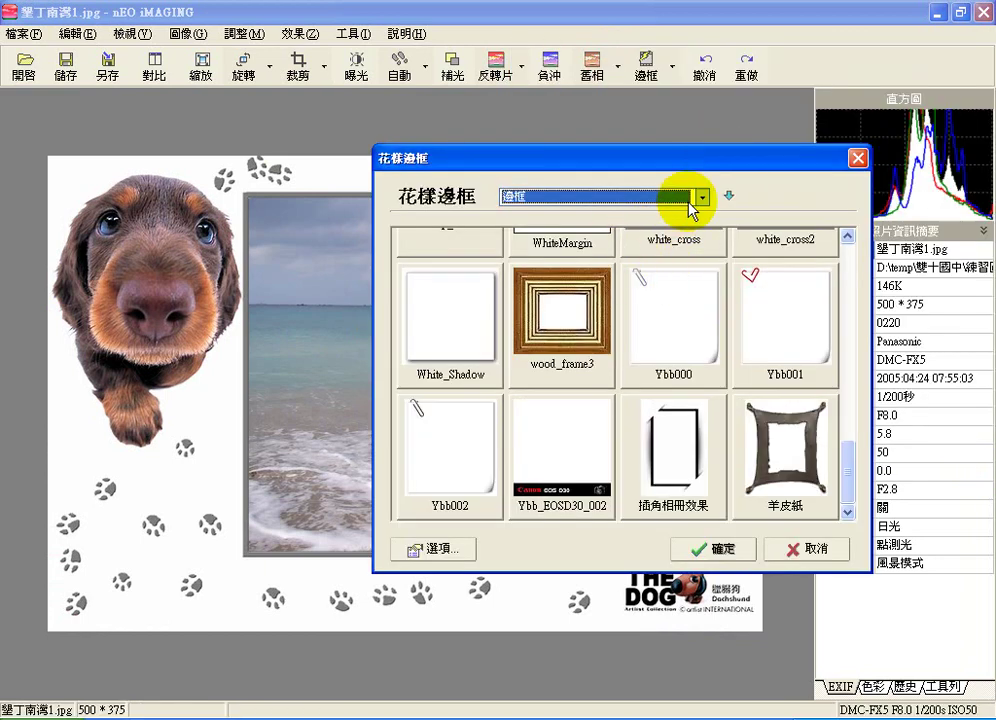
{"action": "left_click_drag", "start_coordinate": [847, 465], "coordinate": [843, 240]}
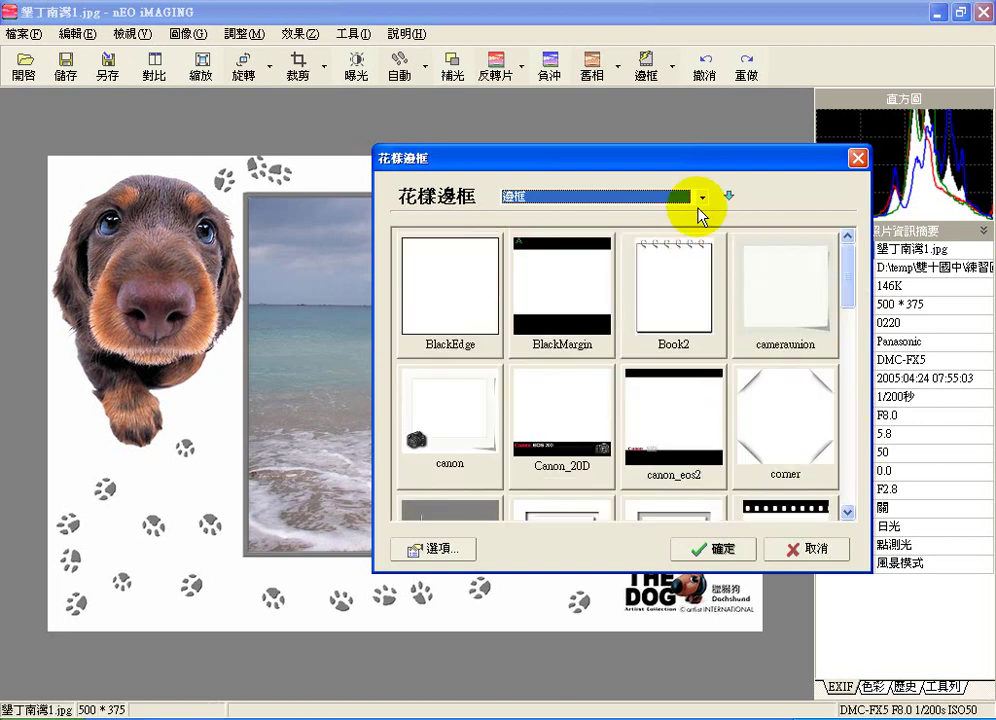
{"action": "left_click", "coordinate": [780, 285]}
{"action": "left_click_drag", "start_coordinate": [582, 172], "coordinate": [851, 84]}
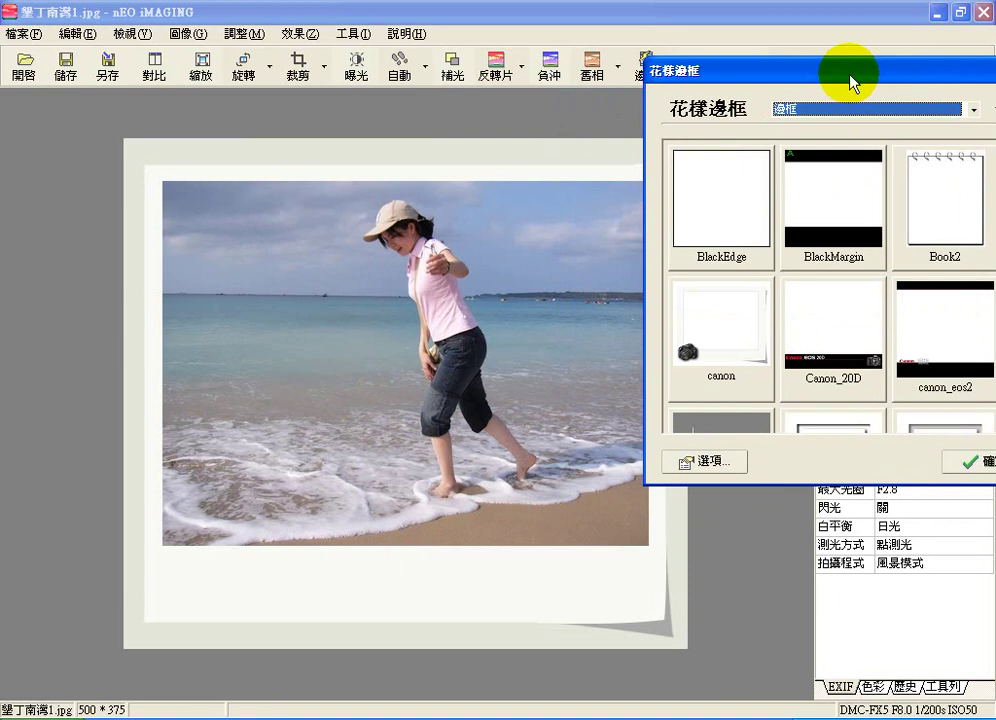
{"action": "left_click_drag", "start_coordinate": [851, 84], "coordinate": [873, 31]}
{"action": "left_click", "coordinate": [782, 330]}
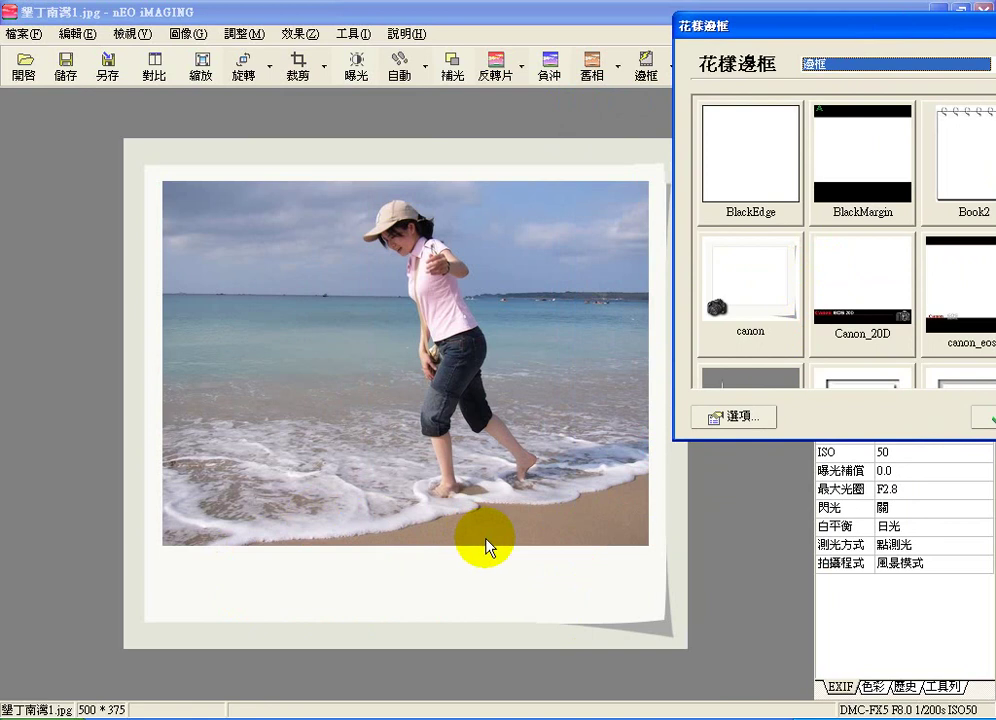
{"action": "left_click_drag", "start_coordinate": [783, 27], "coordinate": [620, 40]}
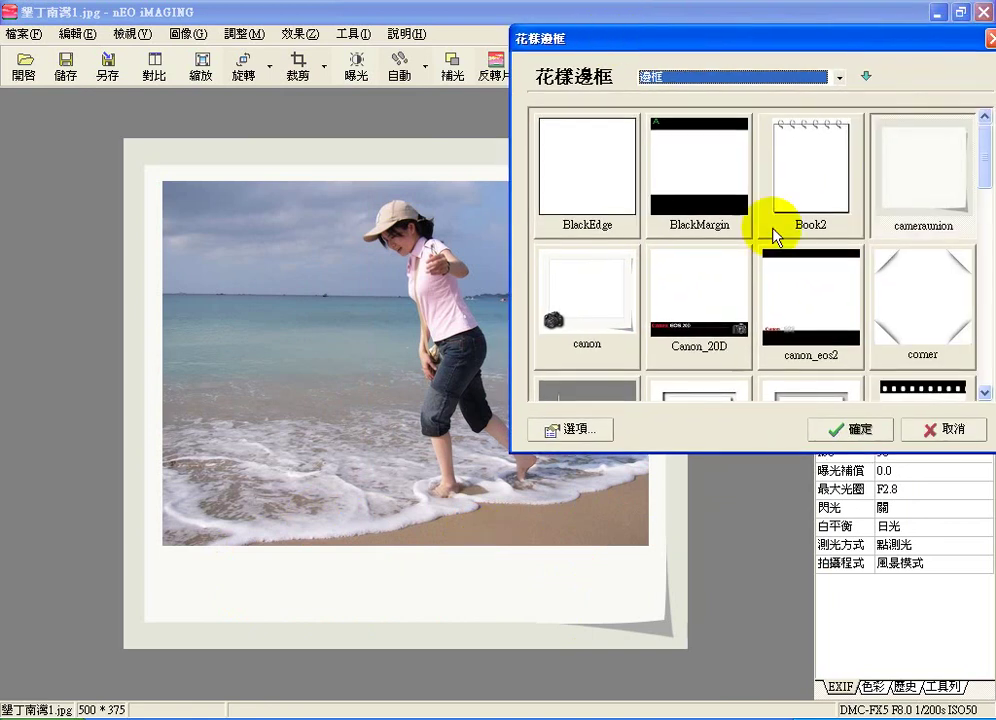
{"action": "left_click", "coordinate": [827, 425]}
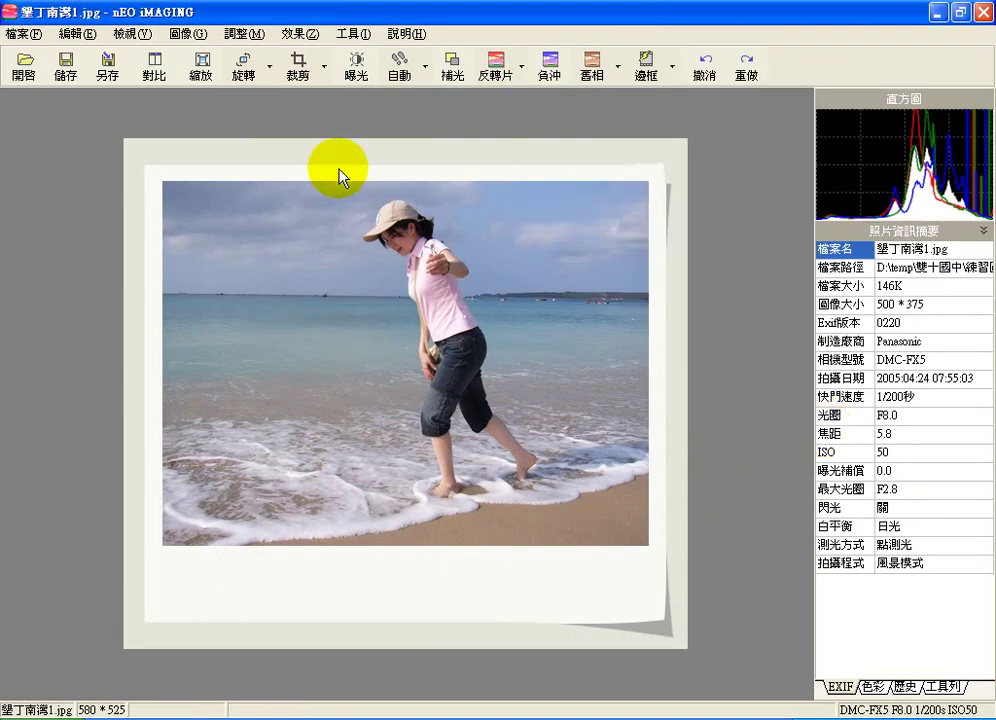
Step: Open the 文字標簽 settings and clear the existing text of 標簽1
{"action": "left_click", "coordinate": [352, 36]}
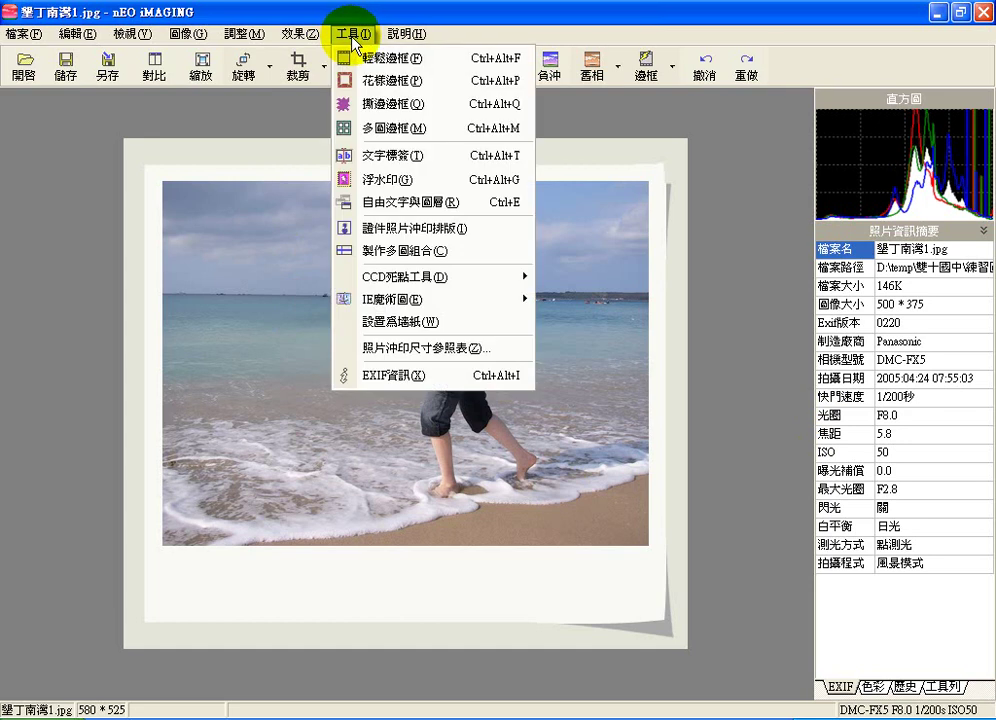
{"action": "left_click", "coordinate": [430, 157]}
{"action": "left_click_drag", "start_coordinate": [428, 153], "coordinate": [563, 117]}
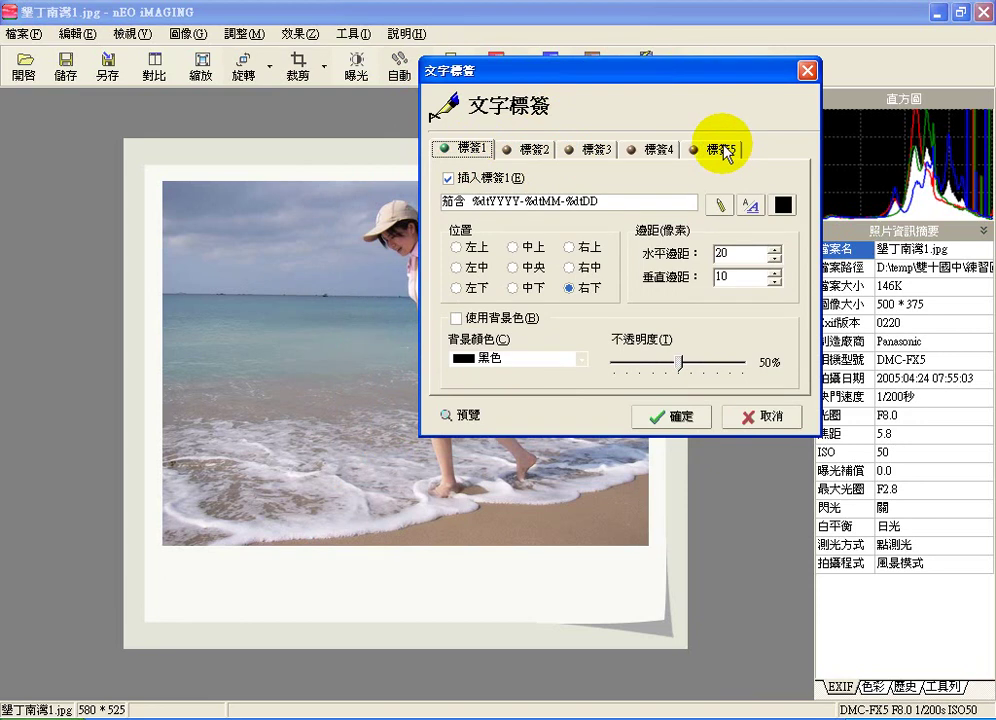
{"action": "left_click_drag", "start_coordinate": [556, 200], "coordinate": [432, 195]}
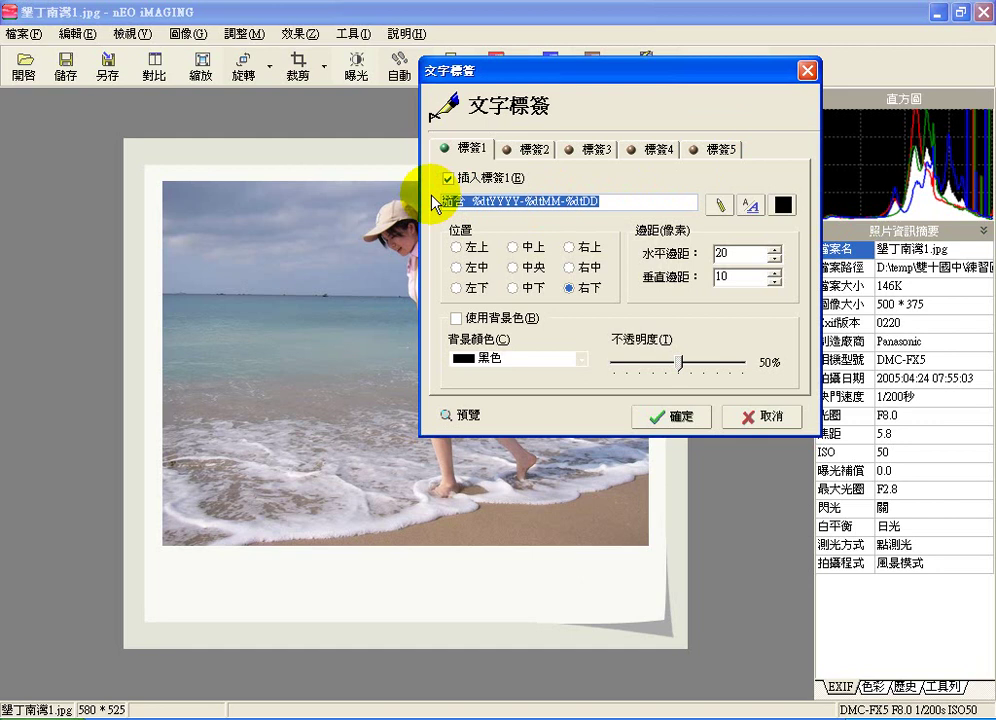
{"action": "left_click", "coordinate": [468, 201]}
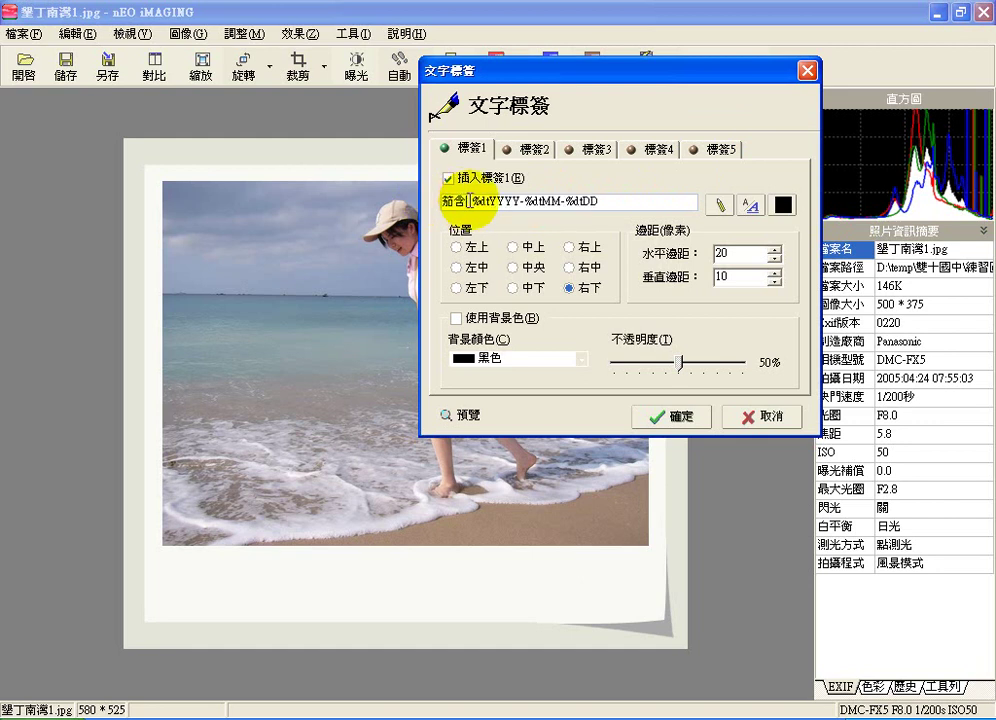
{"action": "left_click_drag", "start_coordinate": [600, 201], "coordinate": [428, 205]}
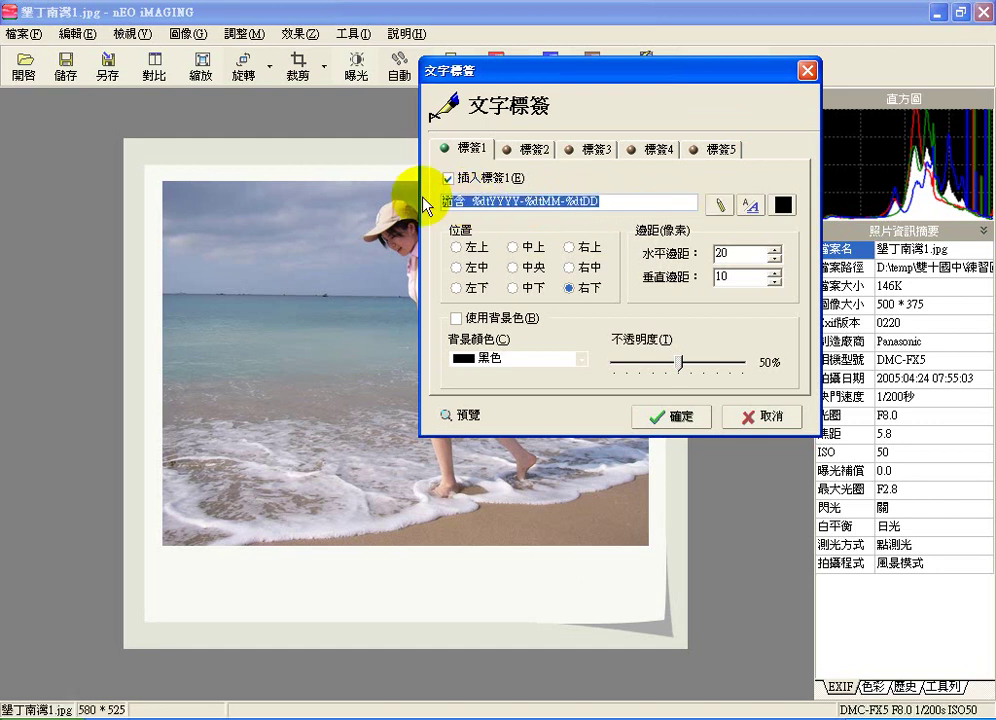
{"action": "key", "text": "Delete"}
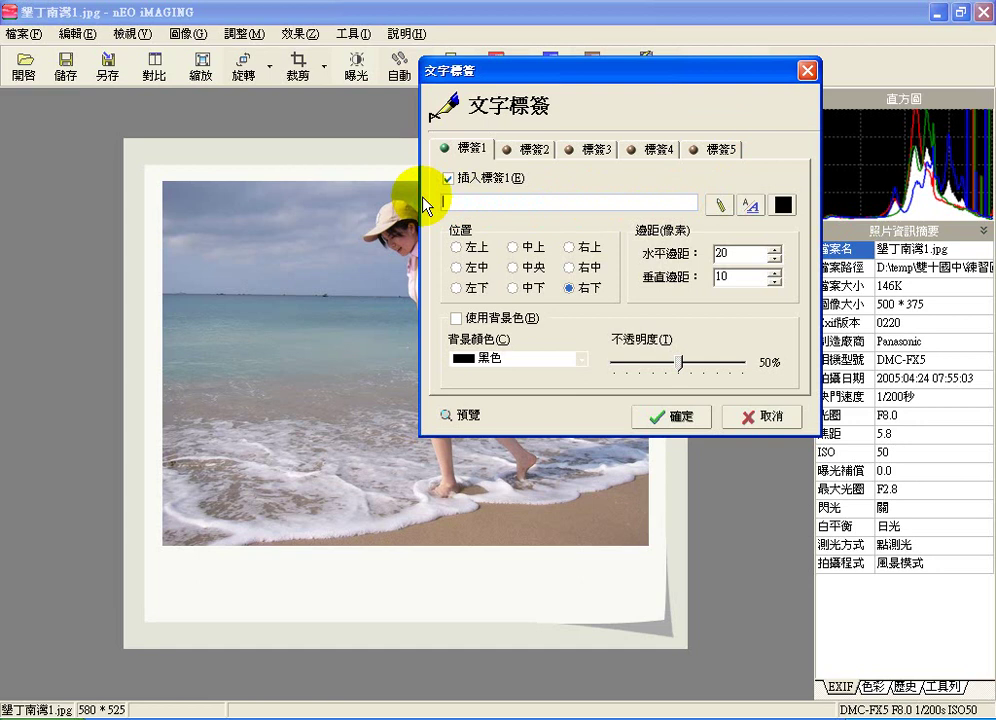
Step: Set the 標簽1 text to 墾丁之旅 followed by the shooting date, centre it in the frame's lower margin, and apply it
{"action": "type", "text": "uqdy"}
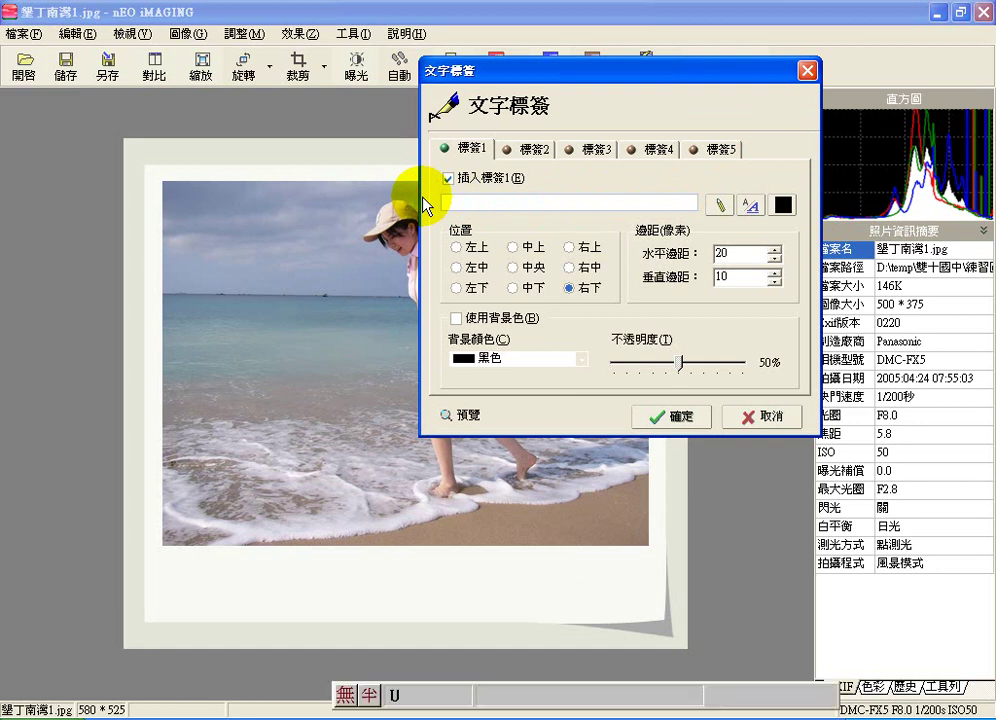
{"action": "key", "text": "space"}
{"action": "type", "text": "t"}
{"action": "key", "text": "space"}
{"action": "type", "text": "az"}
{"action": "key", "text": "space"}
{"action": "type", "text": "fv"}
{"action": "key", "text": "space"}
{"action": "left_click", "coordinate": [669, 416]}
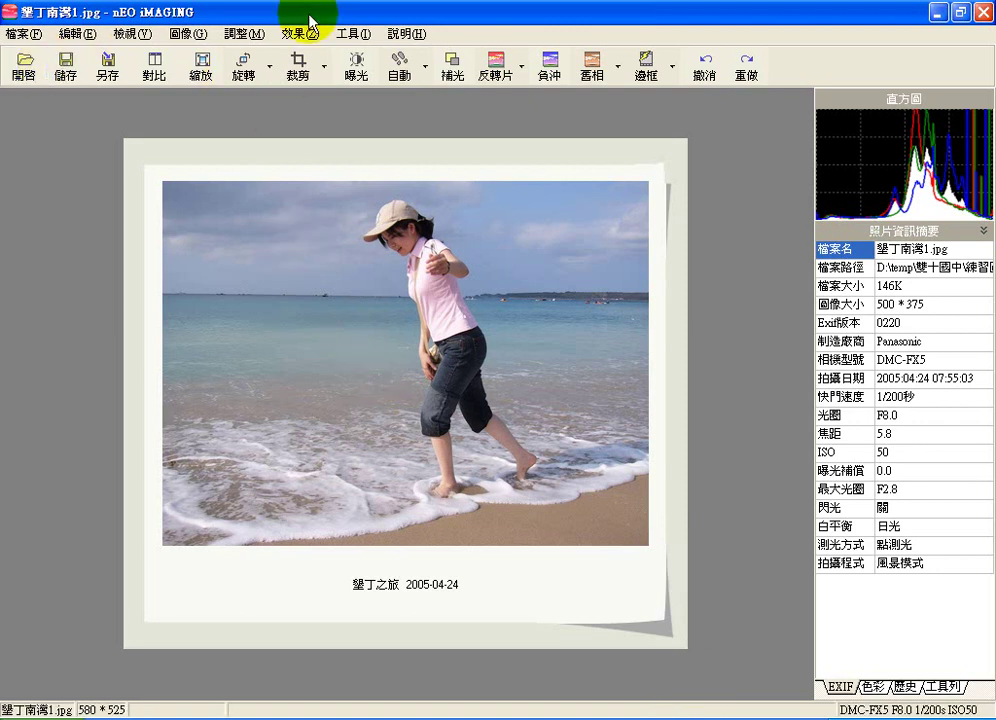
Step: Open the 批處理 batch processing dialog on its empty photo list
{"action": "left_click", "coordinate": [351, 36]}
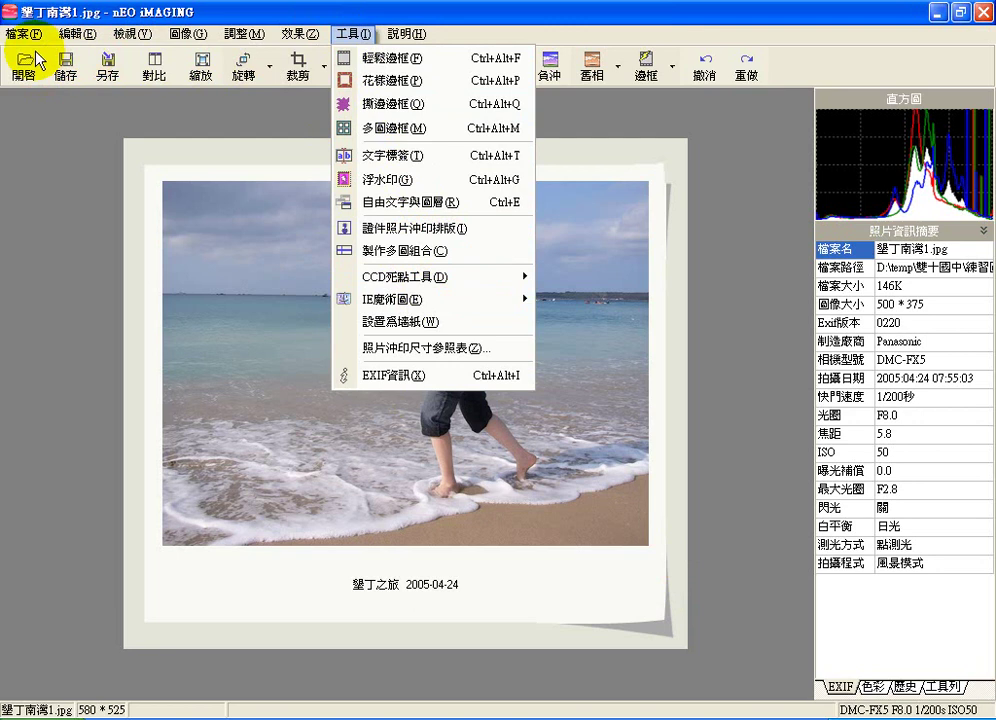
{"action": "mouse_move", "coordinate": [24, 34]}
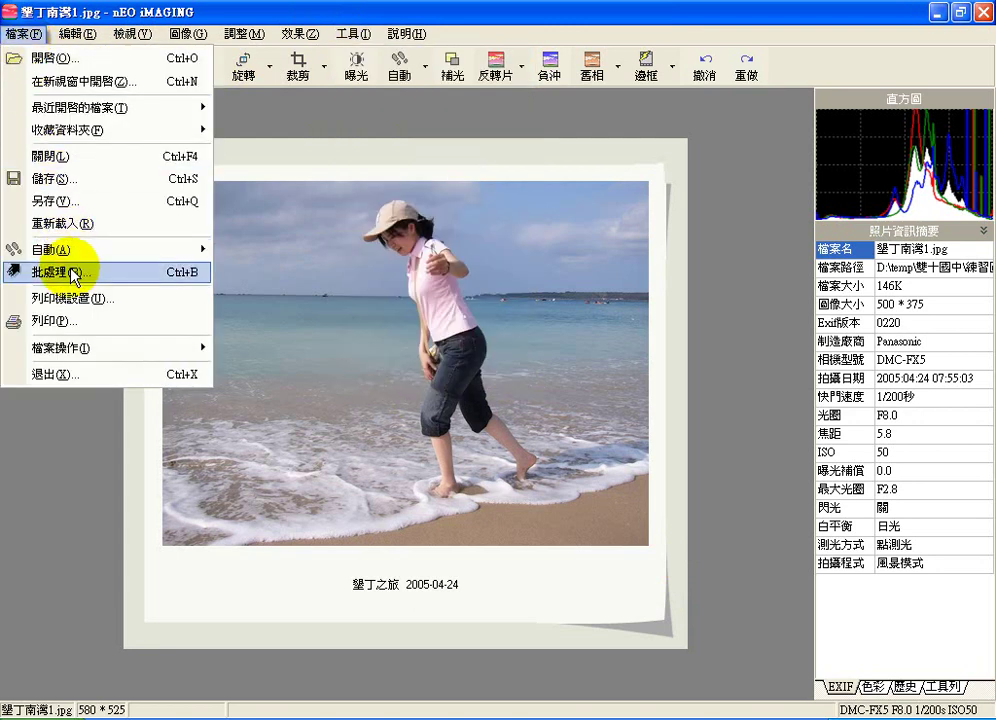
{"action": "left_click", "coordinate": [72, 273]}
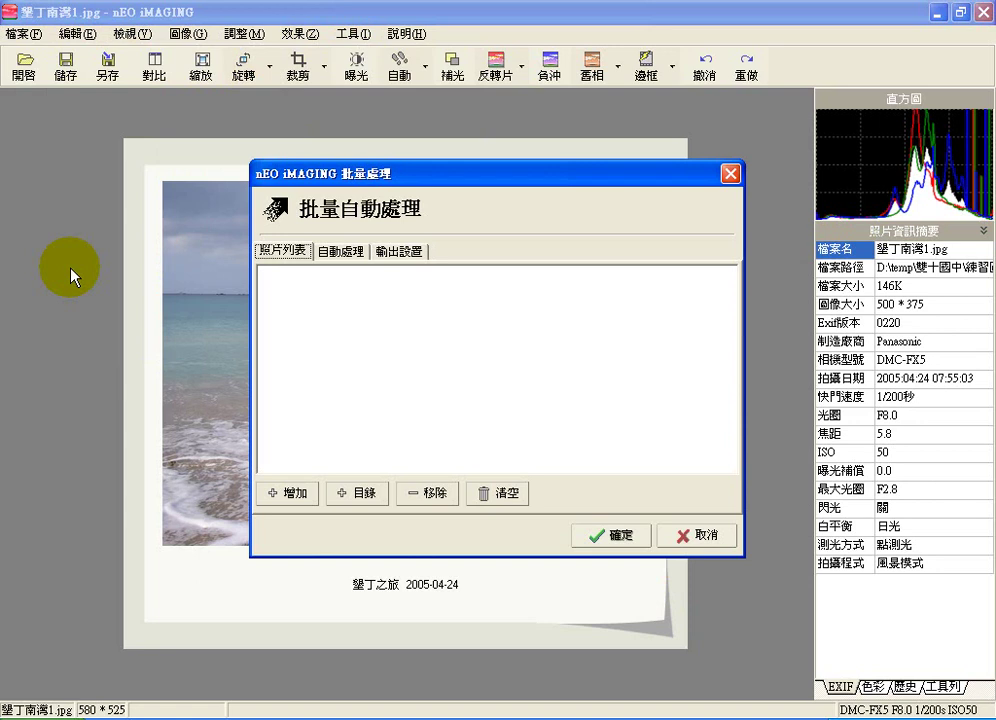
{"action": "left_click_drag", "start_coordinate": [582, 173], "coordinate": [582, 156]}
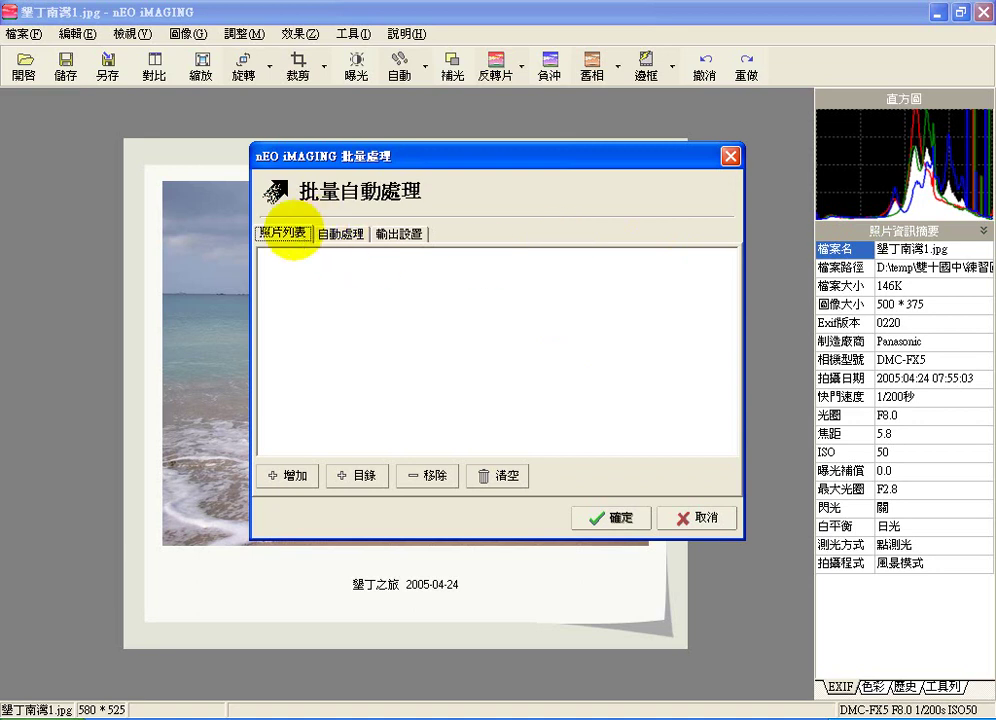
{"action": "mouse_move", "coordinate": [330, 205]}
{"action": "left_mouse_down"}
{"action": "mouse_move", "coordinate": [240, 250]}
{"action": "mouse_move", "coordinate": [330, 205]}
{"action": "left_mouse_up"}
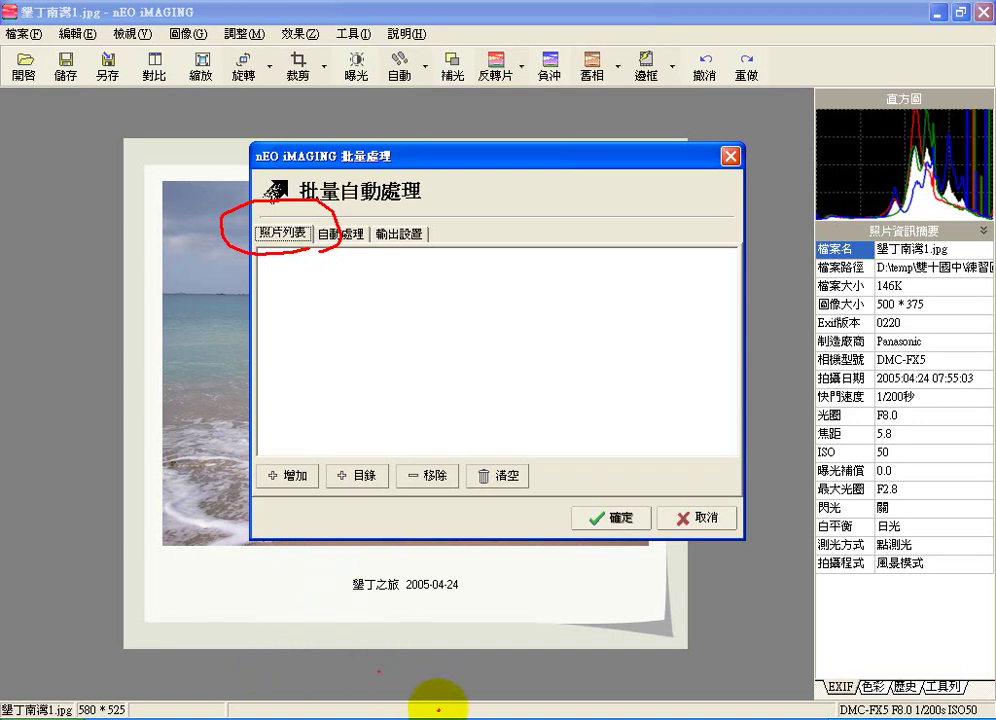
{"action": "mouse_move", "coordinate": [508, 269]}
{"action": "left_mouse_down"}
{"action": "mouse_move", "coordinate": [472, 316]}
{"action": "mouse_move", "coordinate": [555, 282]}
{"action": "mouse_move", "coordinate": [577, 287]}
{"action": "left_mouse_up"}
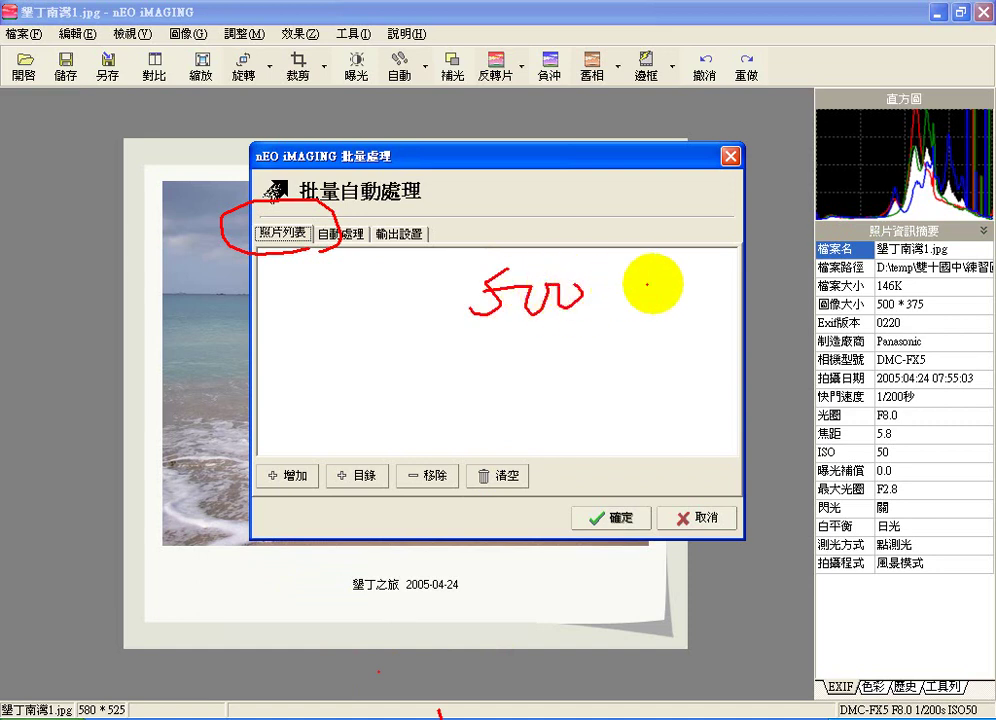
{"action": "mouse_move", "coordinate": [686, 270]}
{"action": "left_mouse_down"}
{"action": "mouse_move", "coordinate": [668, 305]}
{"action": "mouse_move", "coordinate": [748, 290]}
{"action": "mouse_move", "coordinate": [815, 322]}
{"action": "left_mouse_up"}
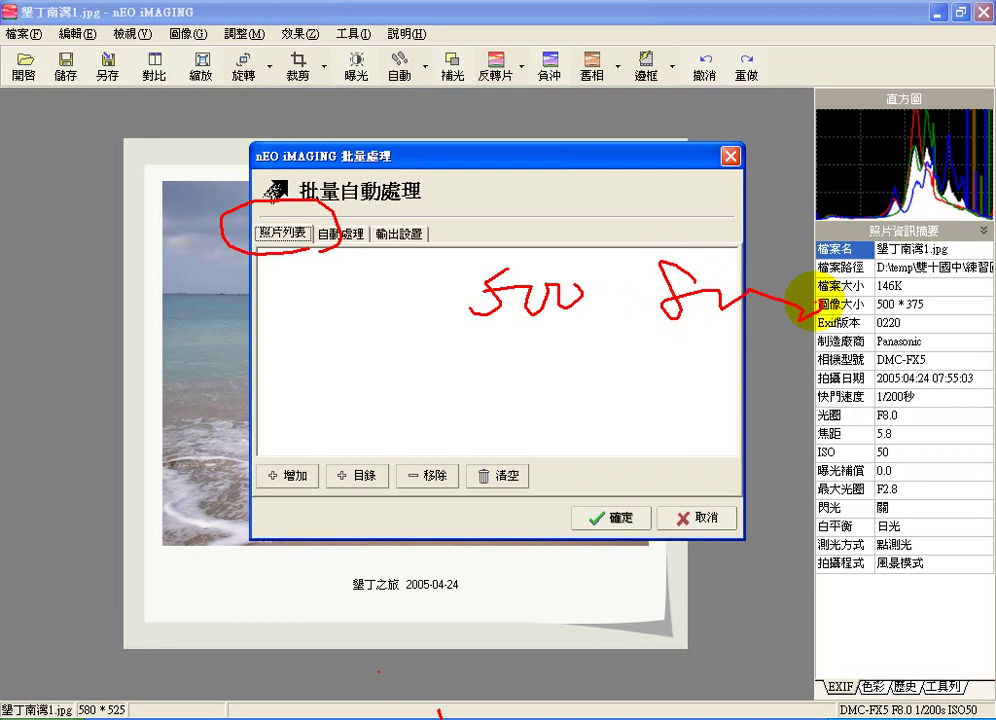
{"action": "key", "text": "Escape"}
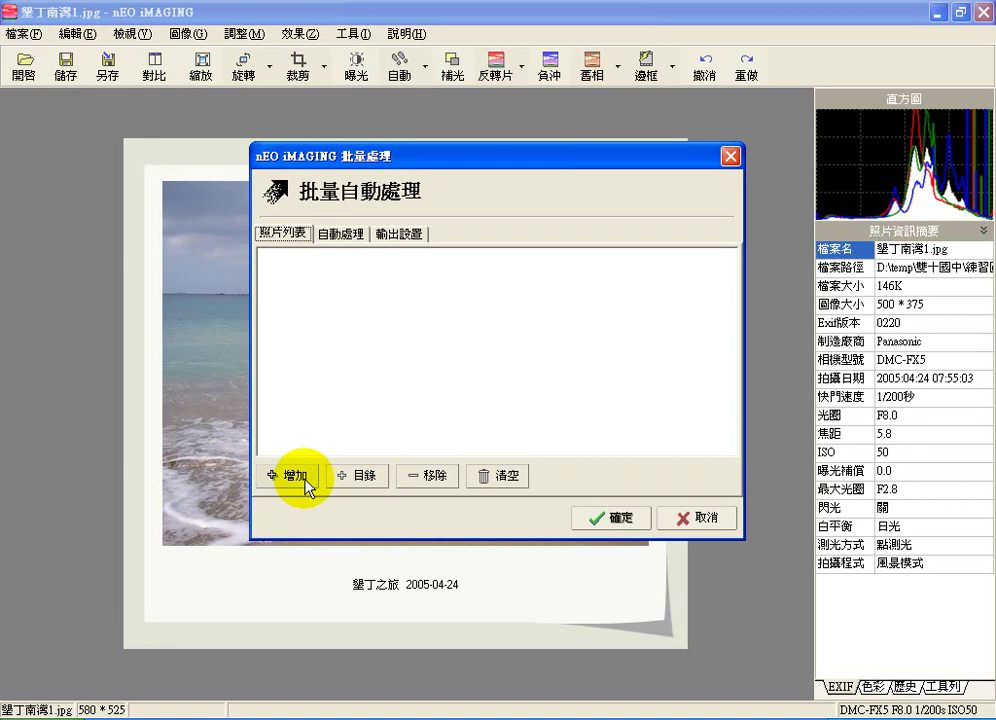
Step: Add all photos in the 大鵬灣之旅 folder, under DATA (D:), temp, 雙十國中, 練習圖檔, to the batch photo list
{"action": "left_click", "coordinate": [347, 474]}
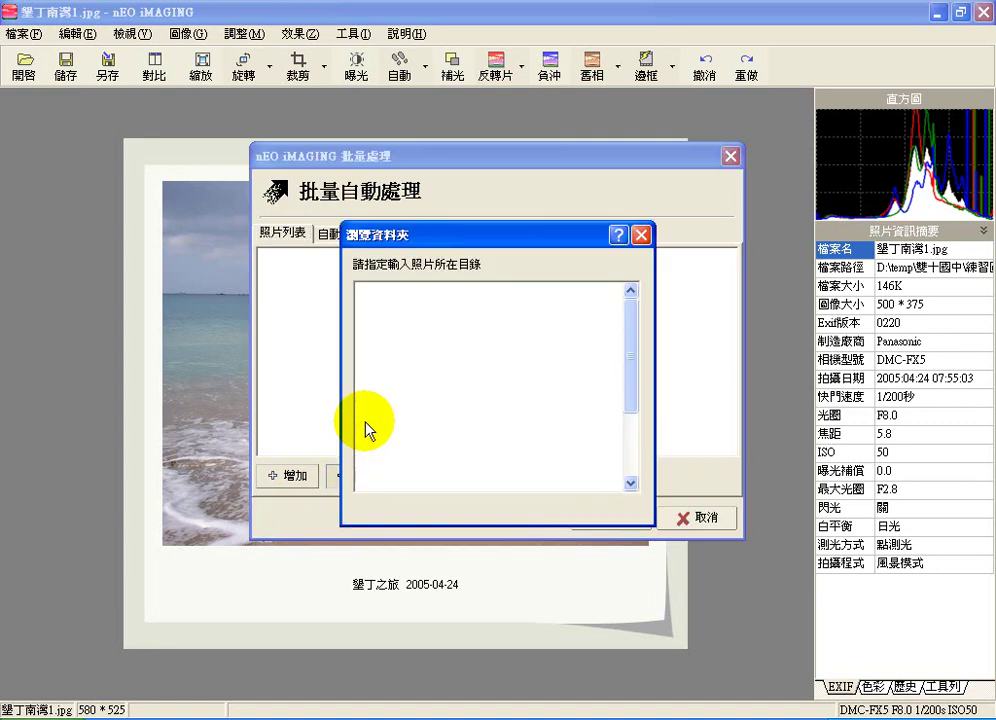
{"action": "left_click", "coordinate": [403, 368]}
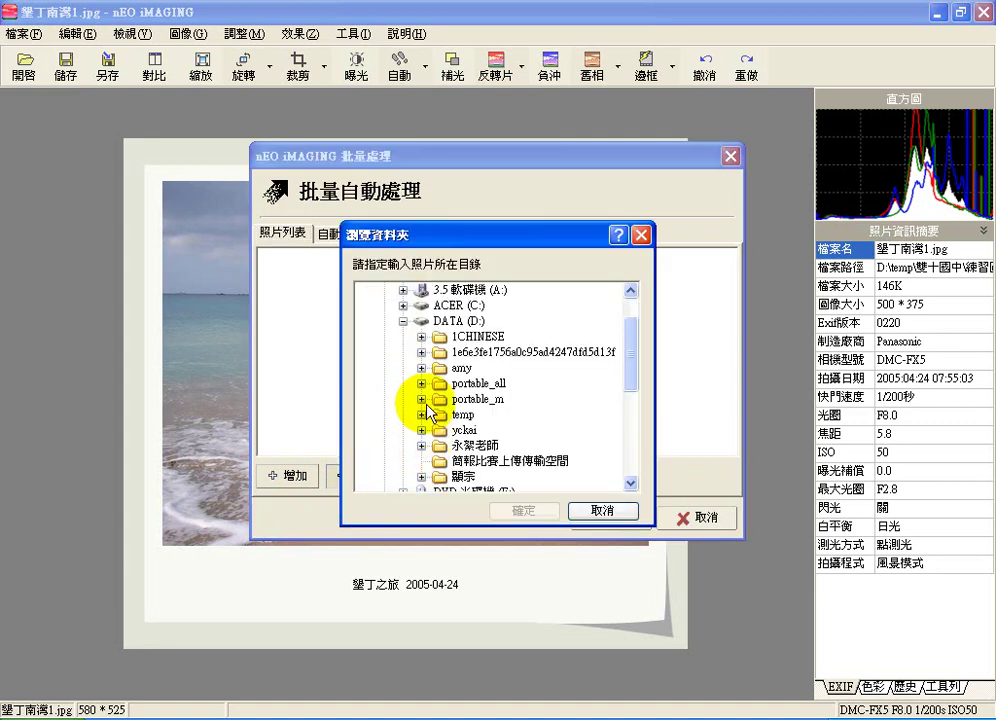
{"action": "left_click", "coordinate": [422, 414]}
{"action": "left_click", "coordinate": [440, 446]}
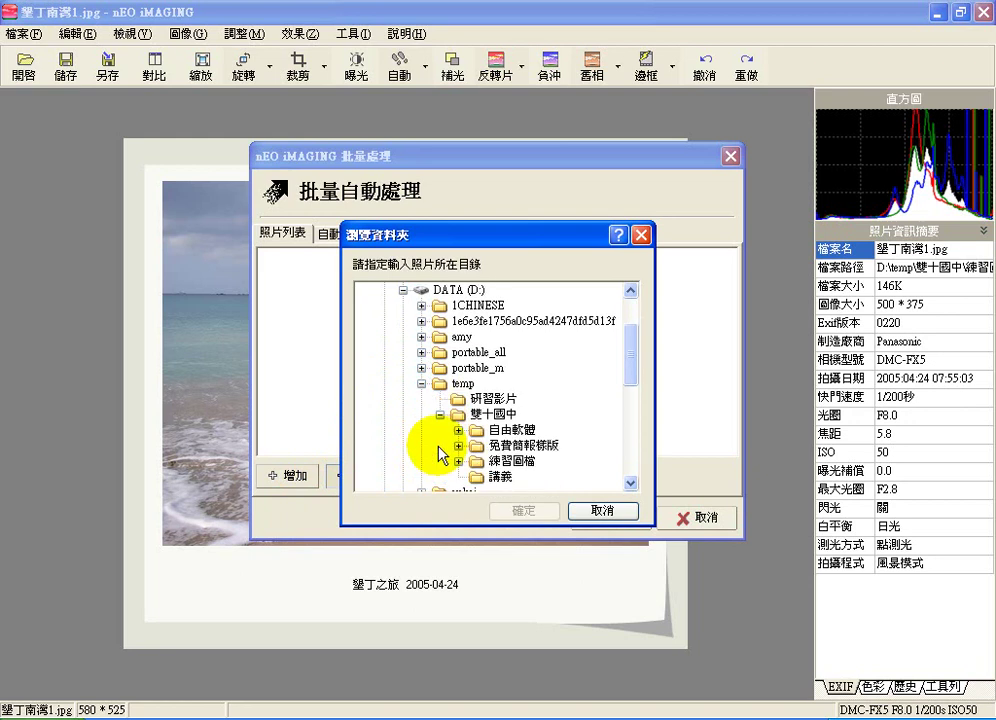
{"action": "double_click", "coordinate": [472, 462]}
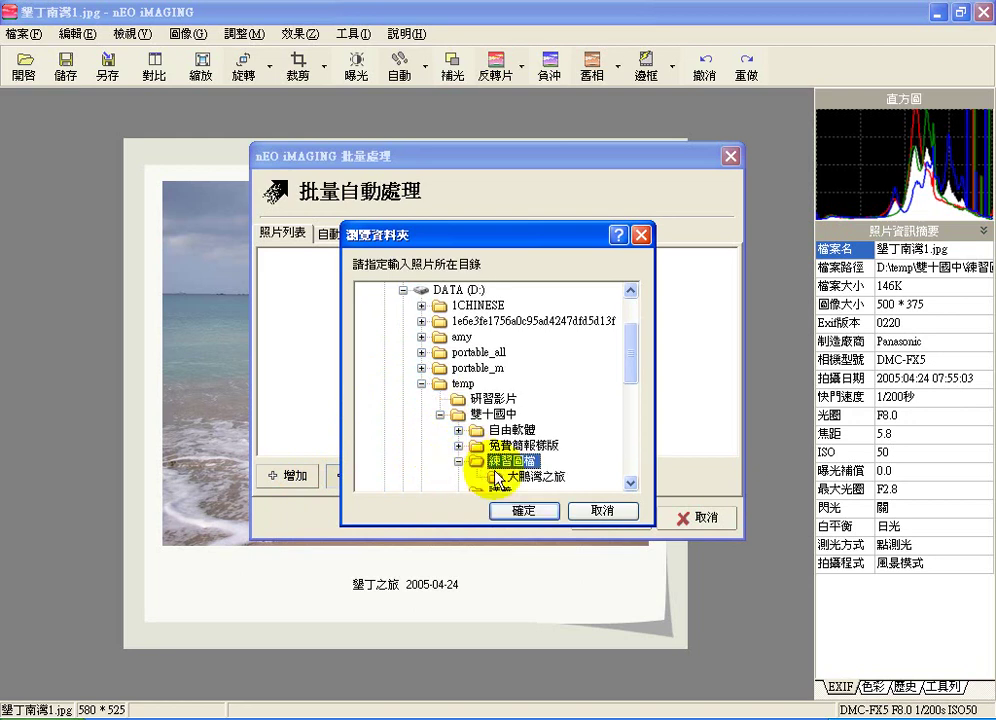
{"action": "left_click", "coordinate": [505, 477]}
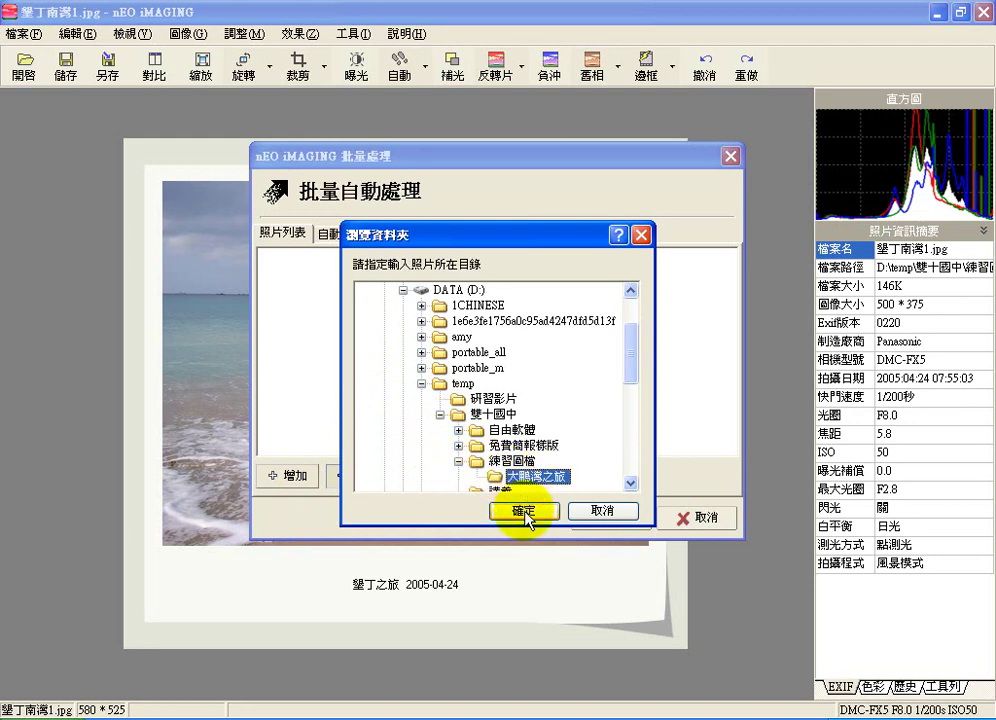
{"action": "left_click", "coordinate": [524, 511]}
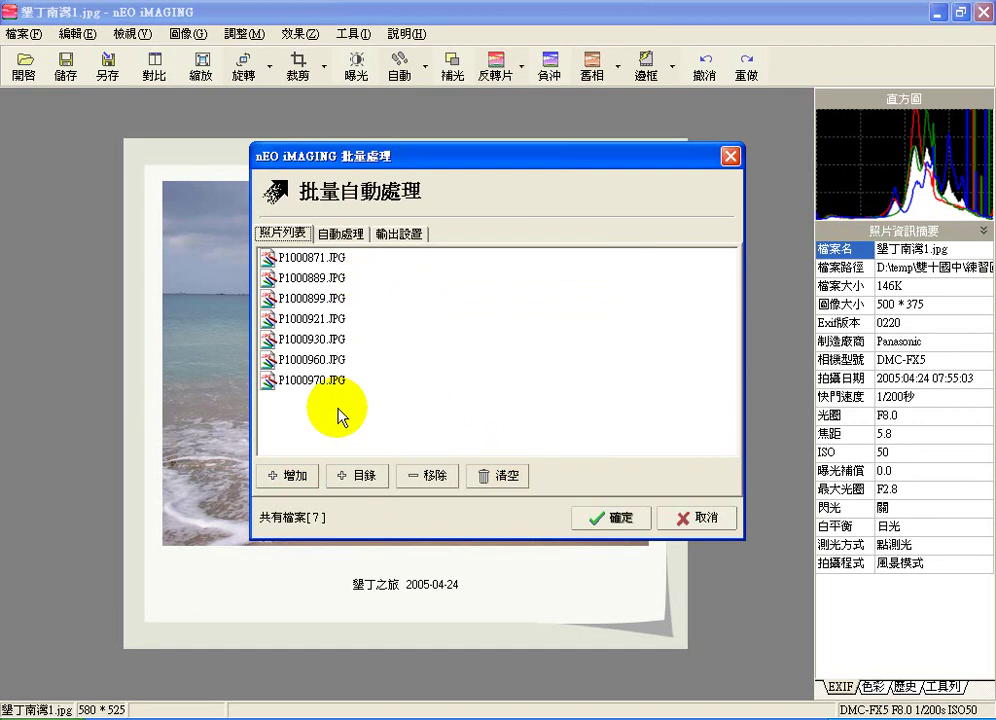
Step: Remove all existing actions from the 自動處理 action list of the batch
{"action": "left_click", "coordinate": [343, 234]}
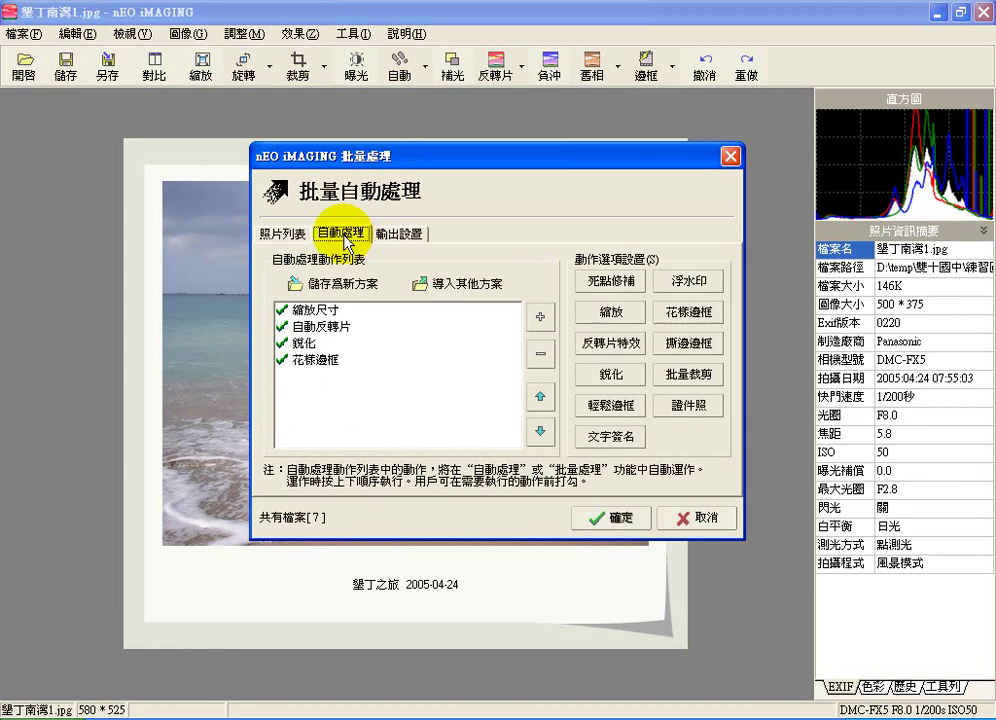
{"action": "left_click", "coordinate": [311, 310]}
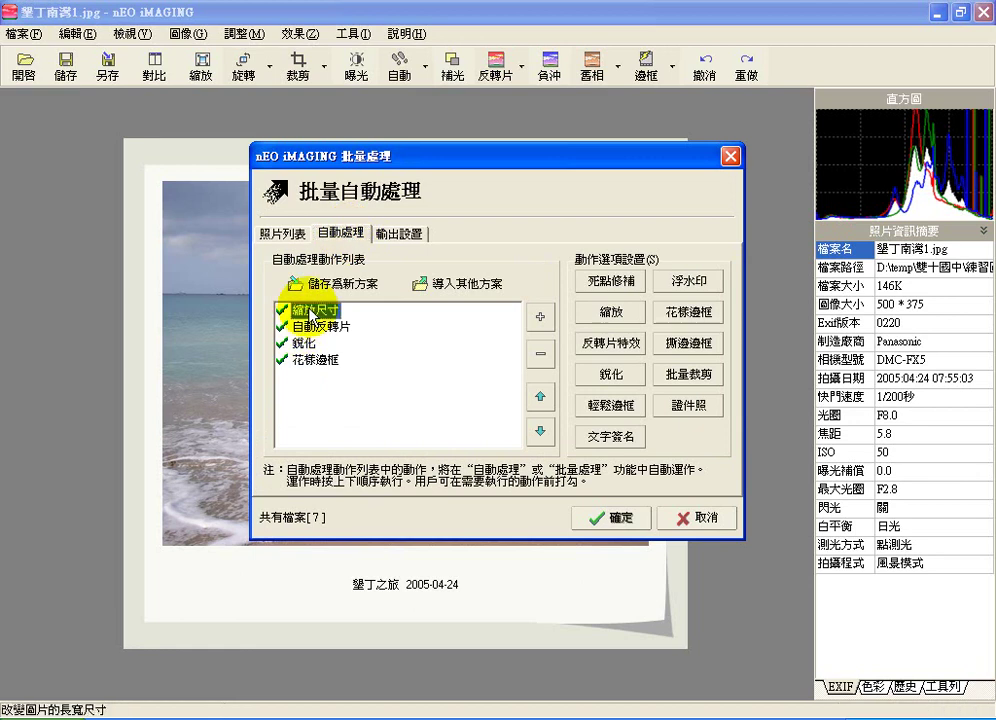
{"action": "left_click", "coordinate": [544, 358]}
{"action": "left_click", "coordinate": [545, 356]}
{"action": "left_click", "coordinate": [545, 356]}
{"action": "left_click", "coordinate": [545, 356]}
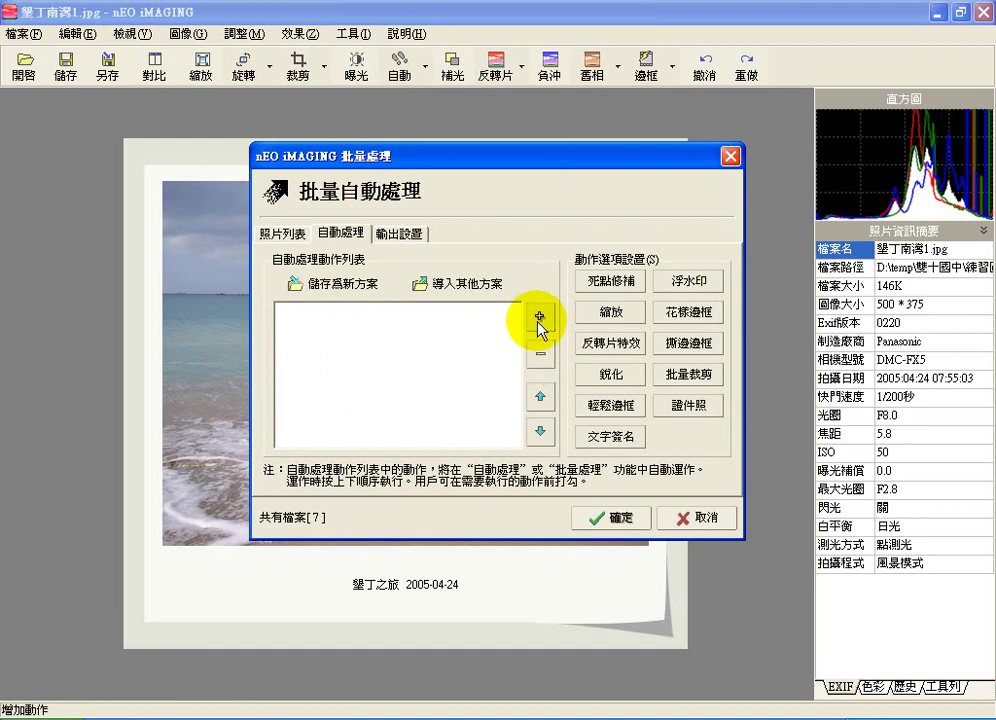
Step: Add the actions 縮放尺寸, 自動反轉片, 花樣邊框 and 文字簽名, in that order, to the batch action list
{"action": "left_click", "coordinate": [539, 318]}
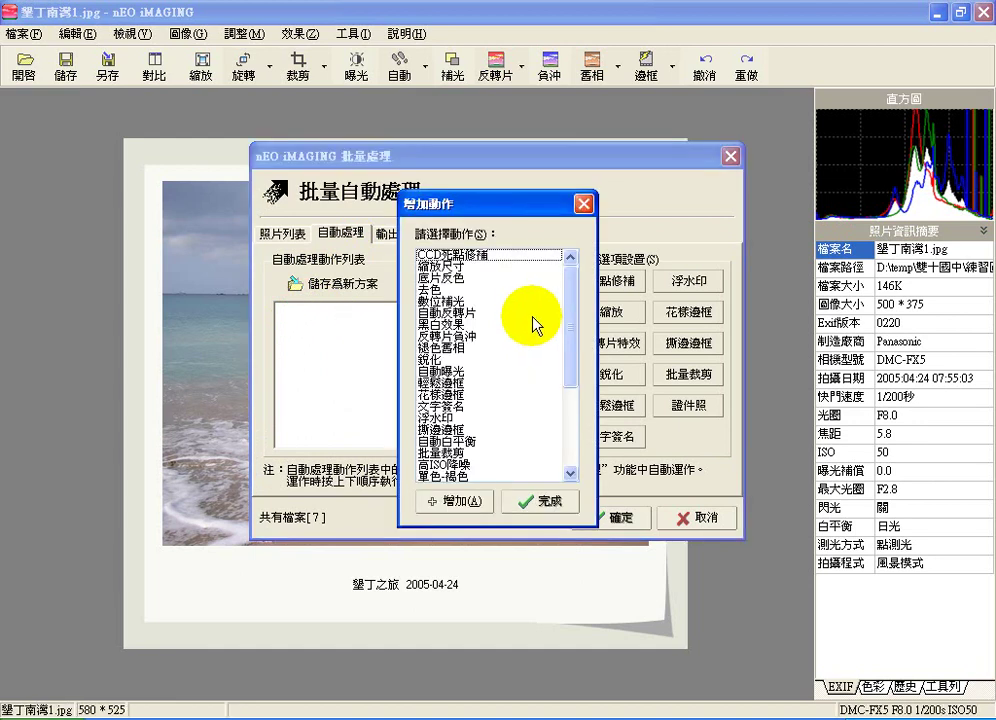
{"action": "left_click", "coordinate": [463, 267]}
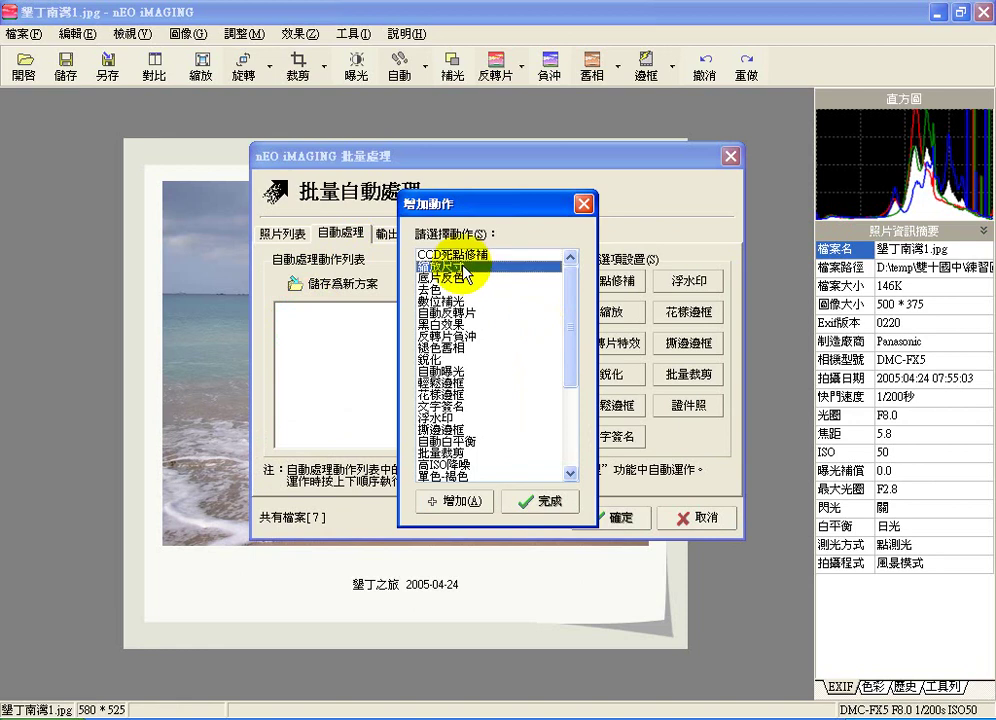
{"action": "left_click", "coordinate": [440, 500]}
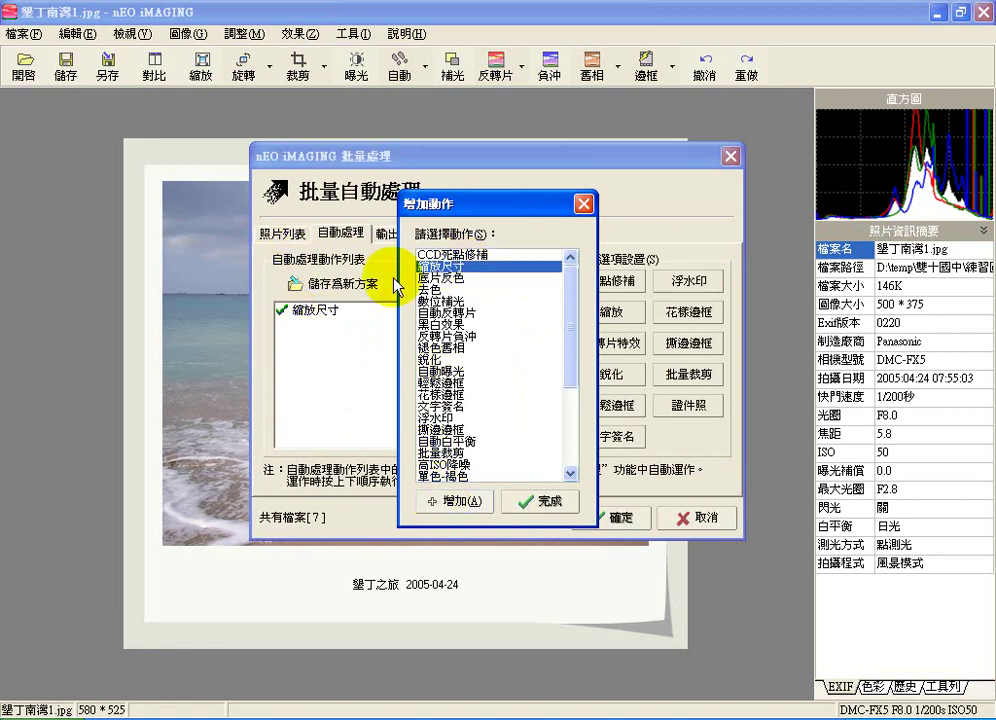
{"action": "left_click", "coordinate": [470, 314]}
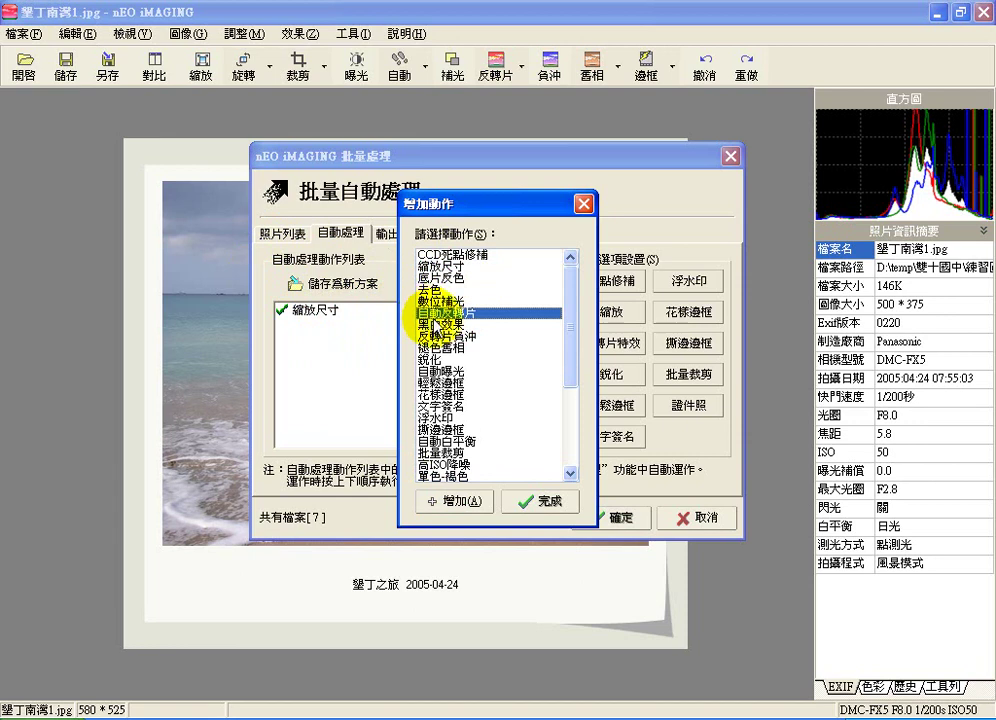
{"action": "left_click", "coordinate": [452, 500]}
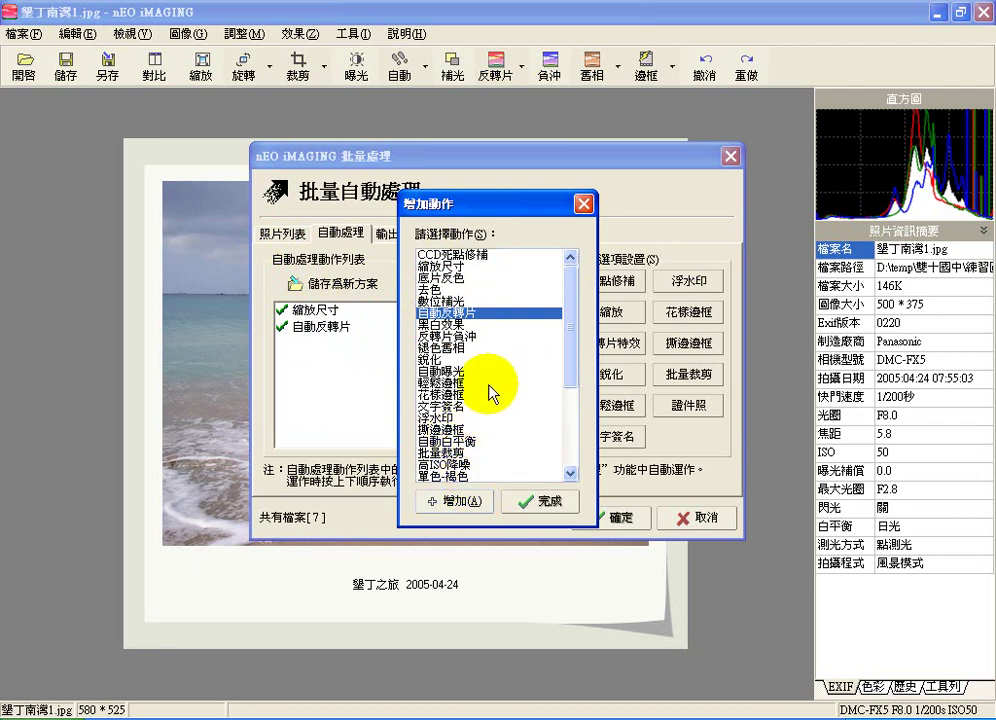
{"action": "left_click", "coordinate": [445, 395]}
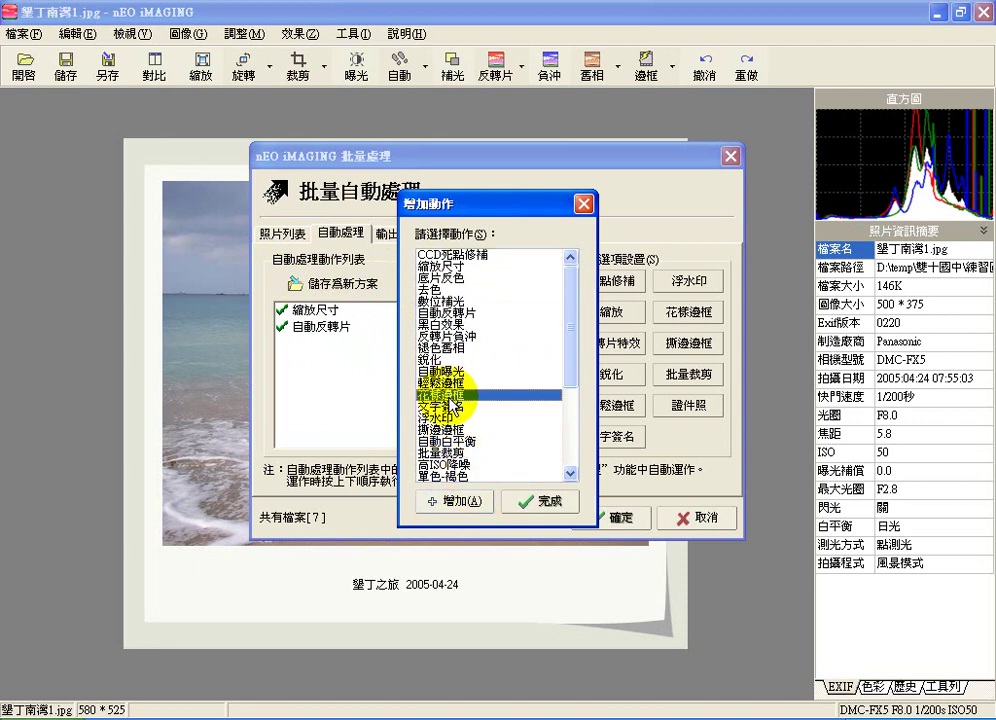
{"action": "left_click", "coordinate": [463, 501]}
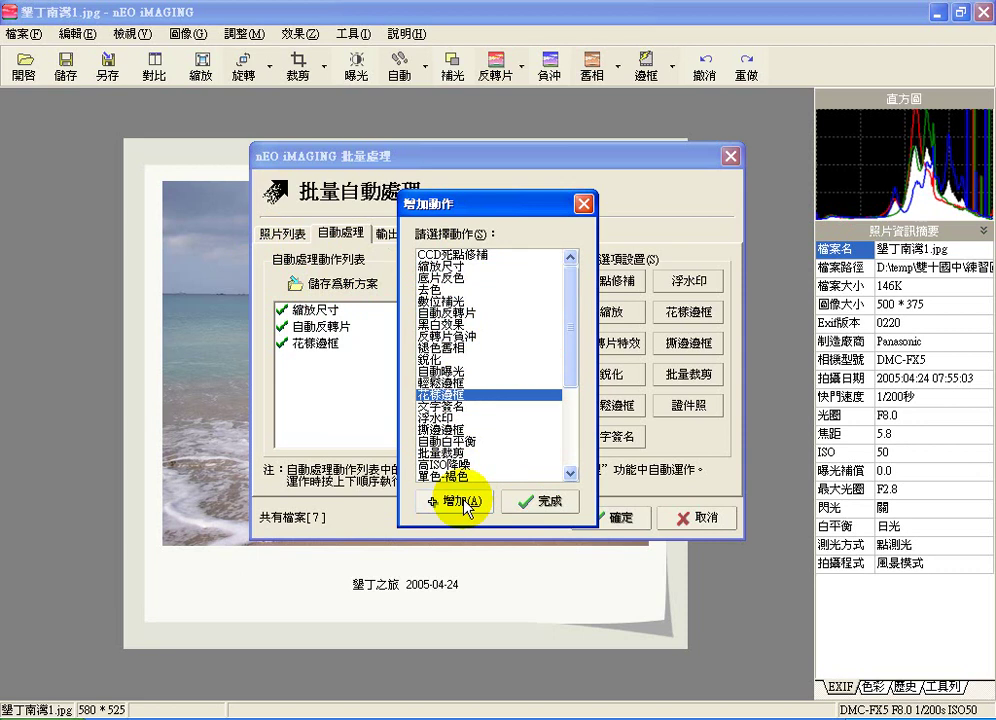
{"action": "left_click", "coordinate": [435, 407]}
{"action": "left_click", "coordinate": [455, 503]}
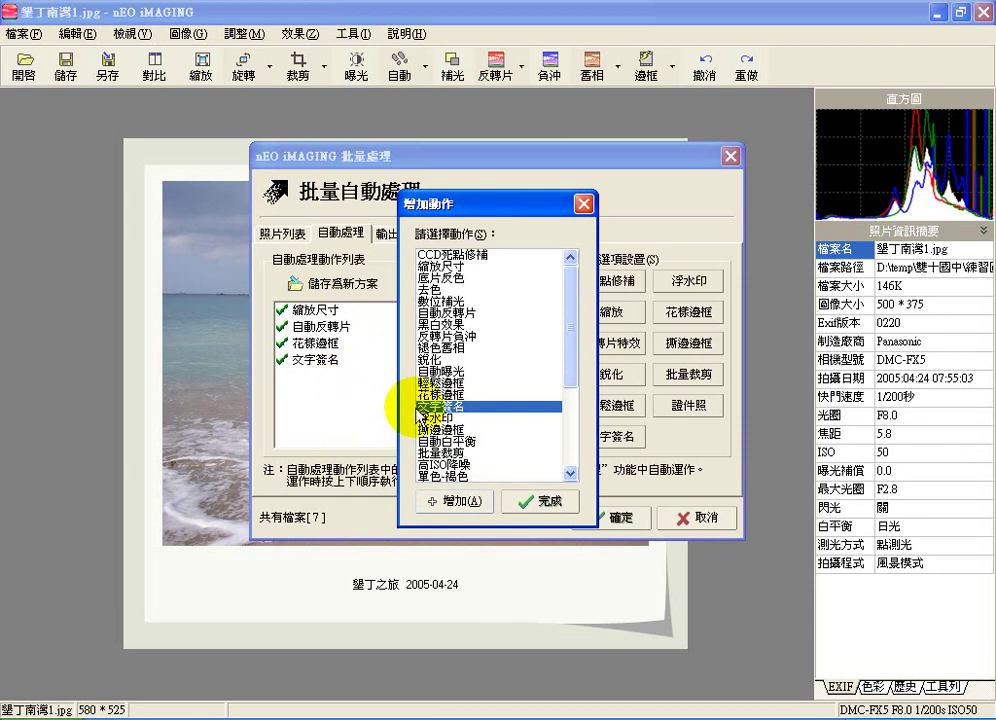
{"action": "left_click", "coordinate": [528, 500]}
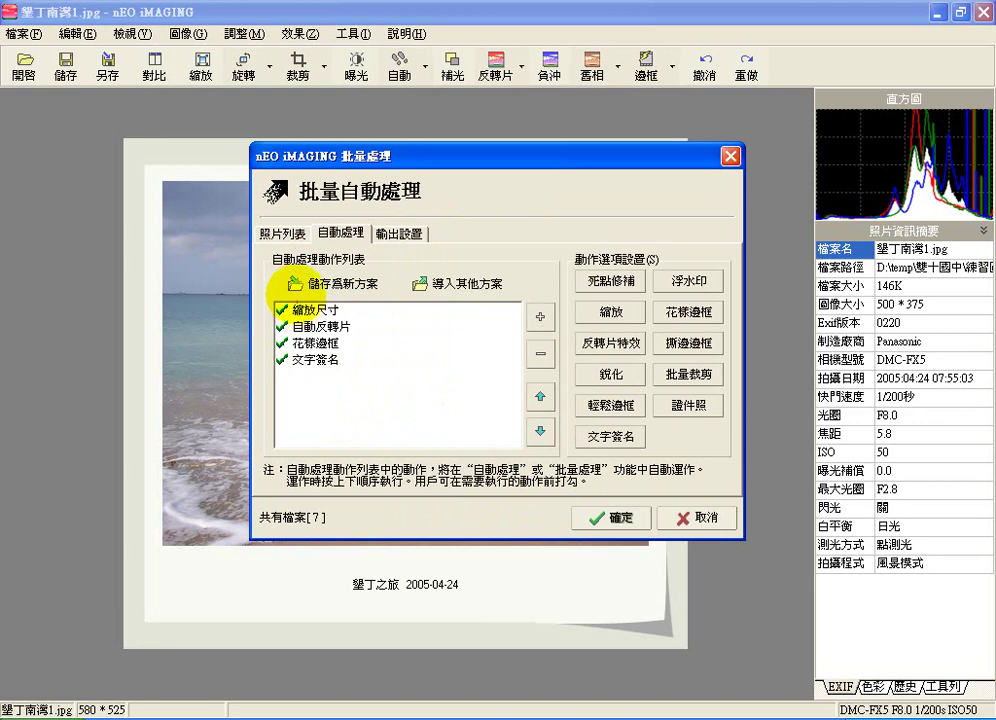
{"action": "mouse_move", "coordinate": [362, 316]}
{"action": "left_mouse_down"}
{"action": "mouse_move", "coordinate": [470, 310]}
{"action": "mouse_move", "coordinate": [540, 322]}
{"action": "mouse_move", "coordinate": [619, 391]}
{"action": "mouse_move", "coordinate": [613, 325]}
{"action": "left_mouse_up"}
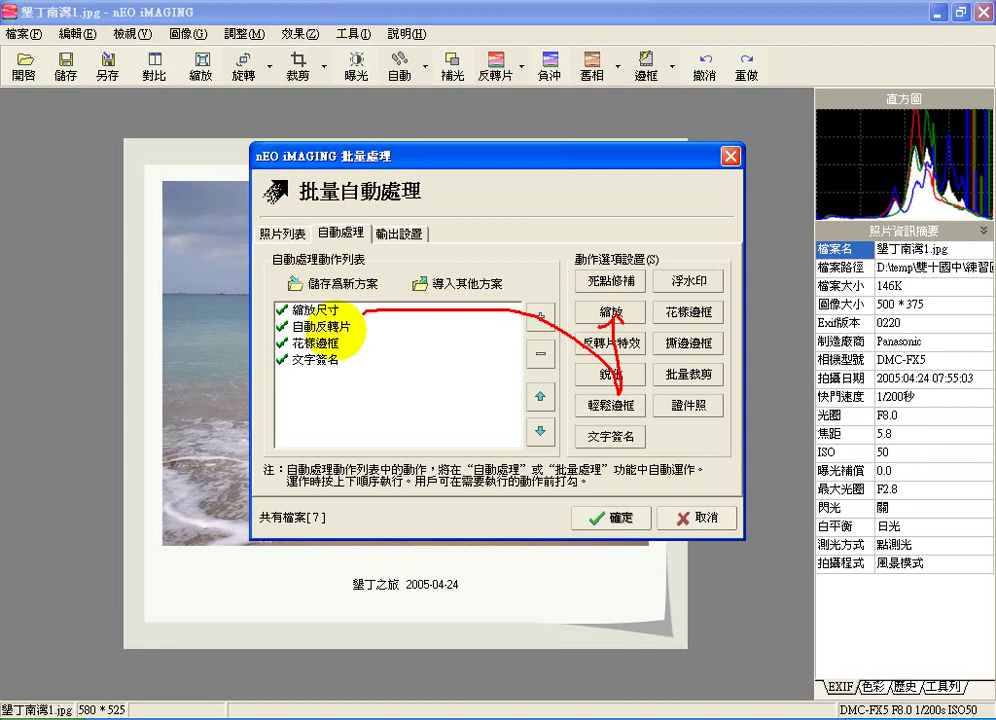
{"action": "mouse_move", "coordinate": [354, 347]}
{"action": "left_mouse_down"}
{"action": "mouse_move", "coordinate": [385, 350]}
{"action": "mouse_move", "coordinate": [445, 382]}
{"action": "mouse_move", "coordinate": [625, 350]}
{"action": "mouse_move", "coordinate": [655, 312]}
{"action": "mouse_move", "coordinate": [666, 313]}
{"action": "left_mouse_up"}
{"action": "mouse_move", "coordinate": [631, 463]}
{"action": "left_mouse_down"}
{"action": "mouse_move", "coordinate": [589, 463]}
{"action": "mouse_move", "coordinate": [665, 440]}
{"action": "mouse_move", "coordinate": [650, 462]}
{"action": "mouse_move", "coordinate": [580, 430]}
{"action": "left_mouse_up"}
{"action": "key", "text": "Escape"}
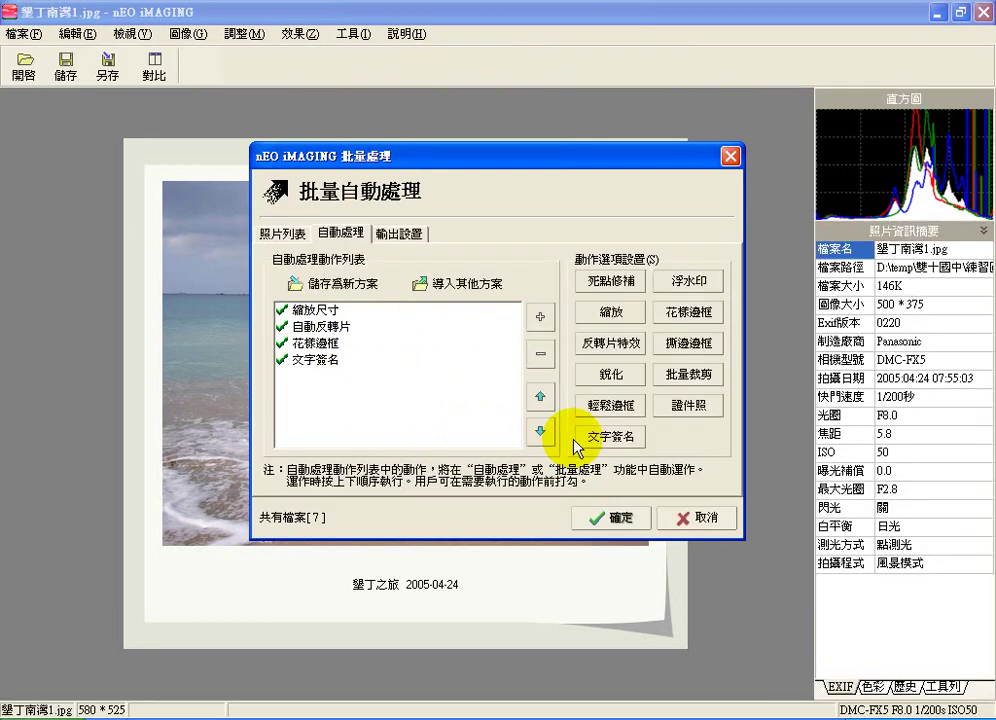
Step: Try to open the 反轉片特效 action settings and dismiss the registration dialog
{"action": "left_click", "coordinate": [620, 337]}
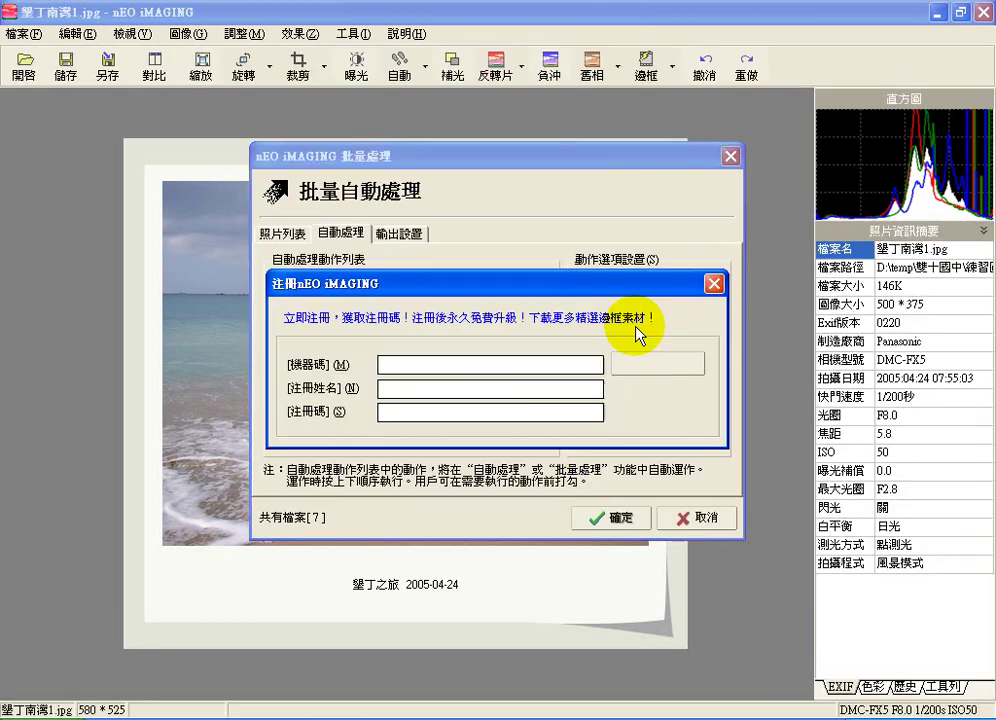
{"action": "left_click_drag", "start_coordinate": [660, 287], "coordinate": [583, 170]}
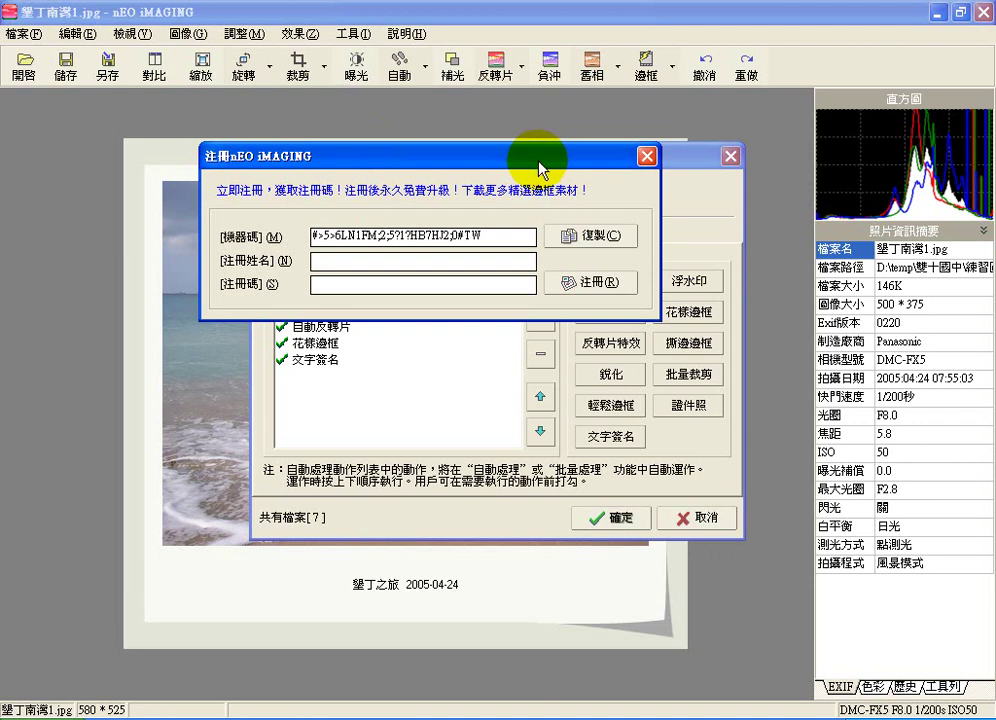
{"action": "left_click", "coordinate": [646, 157]}
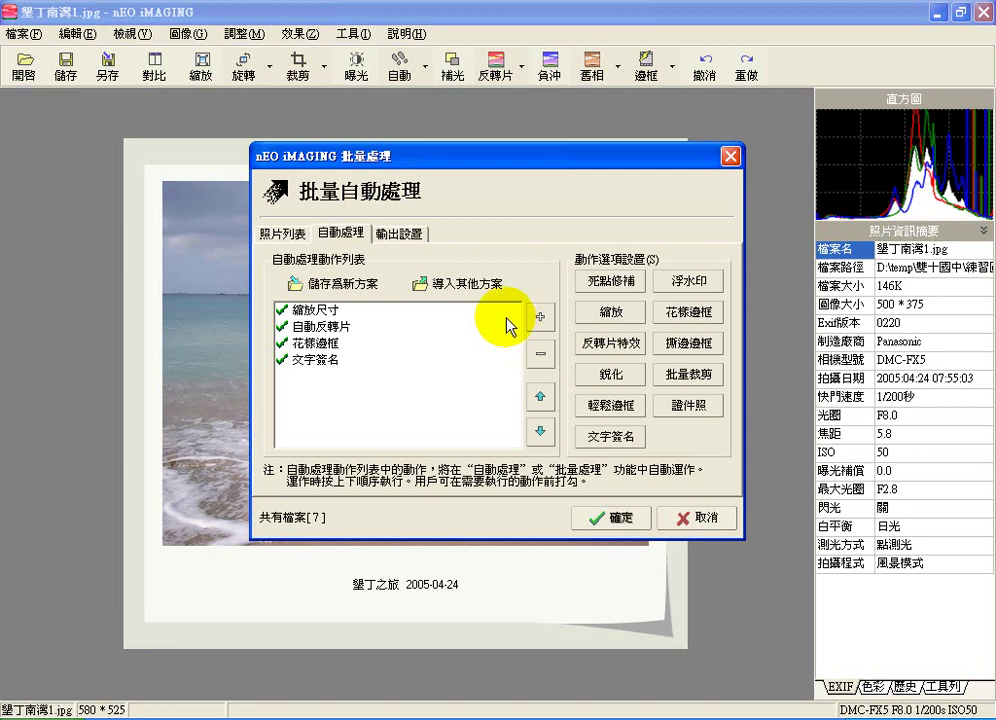
{"action": "left_click_drag", "start_coordinate": [447, 164], "coordinate": [415, 128]}
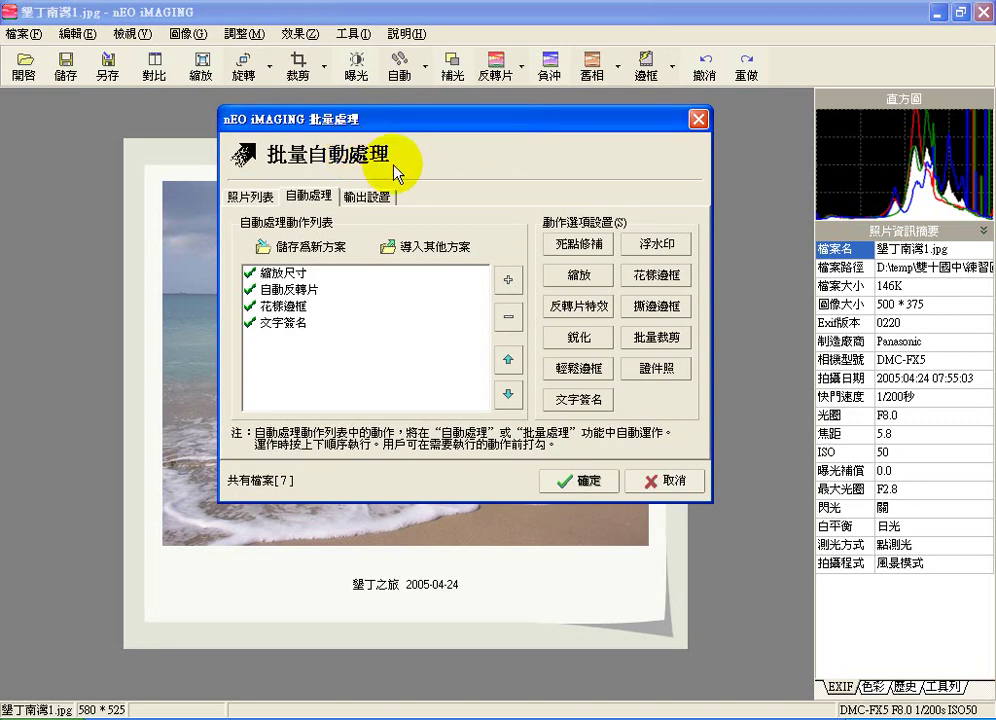
{"action": "left_click", "coordinate": [580, 273]}
{"action": "left_click_drag", "start_coordinate": [567, 262], "coordinate": [633, 206]}
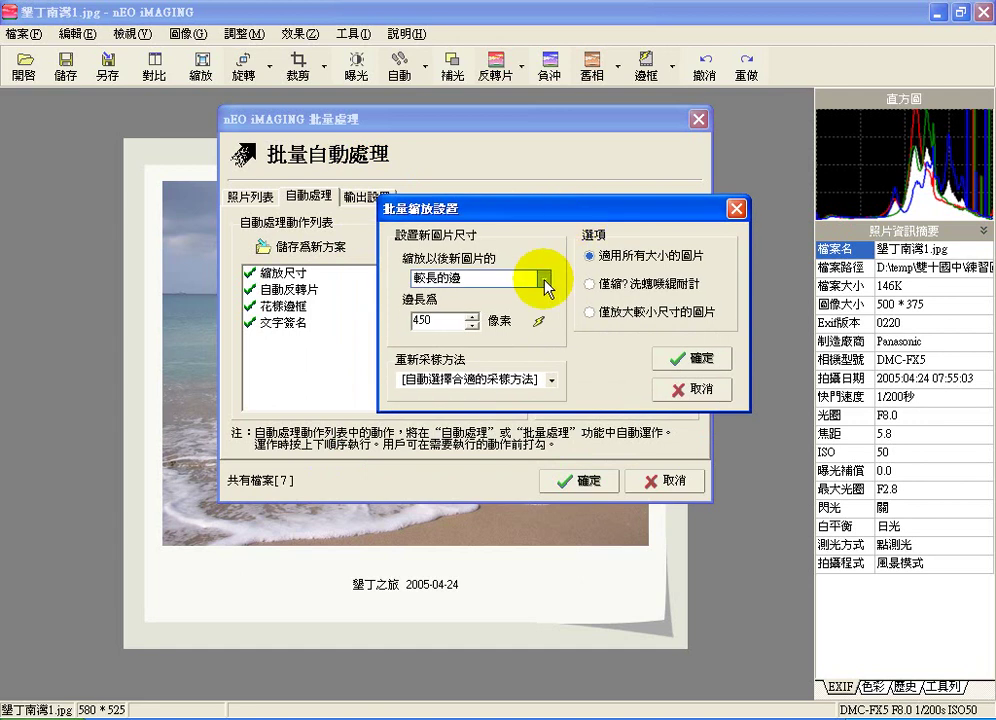
{"action": "left_click", "coordinate": [544, 279]}
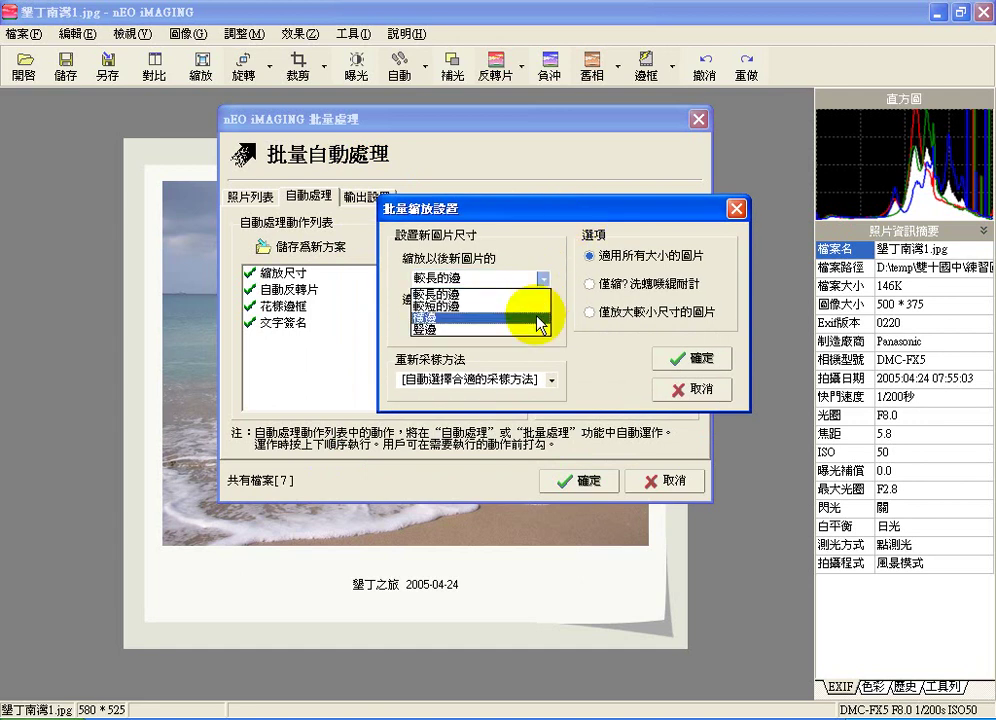
{"action": "left_click", "coordinate": [736, 208]}
{"action": "left_click", "coordinate": [736, 208]}
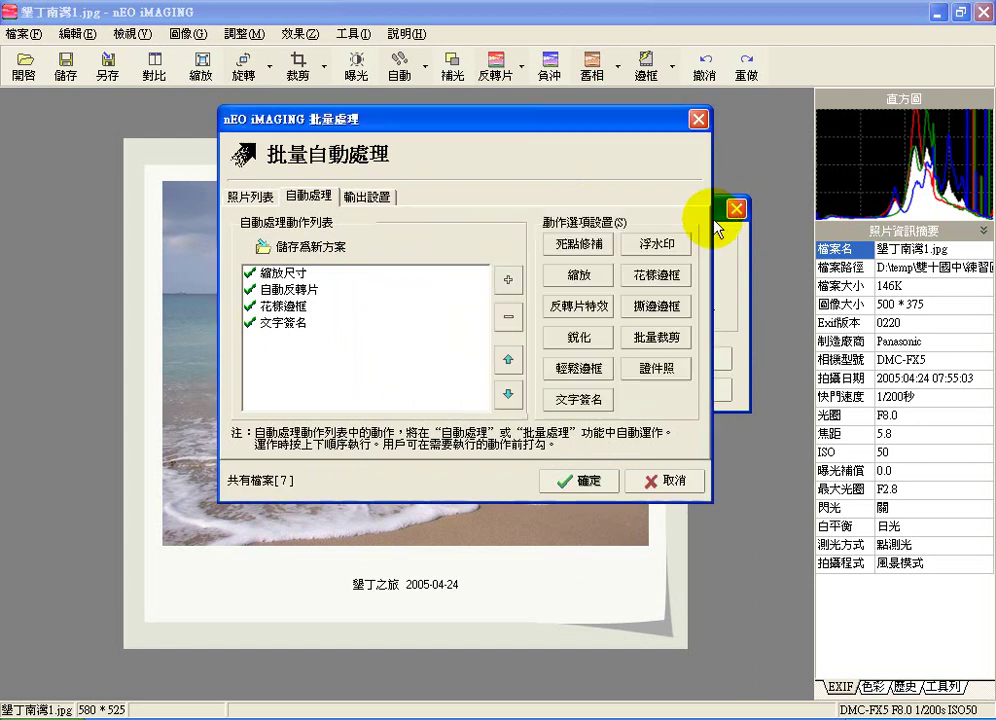
Step: Look through the full list of actions available for the batch without adding any
{"action": "left_click", "coordinate": [508, 280]}
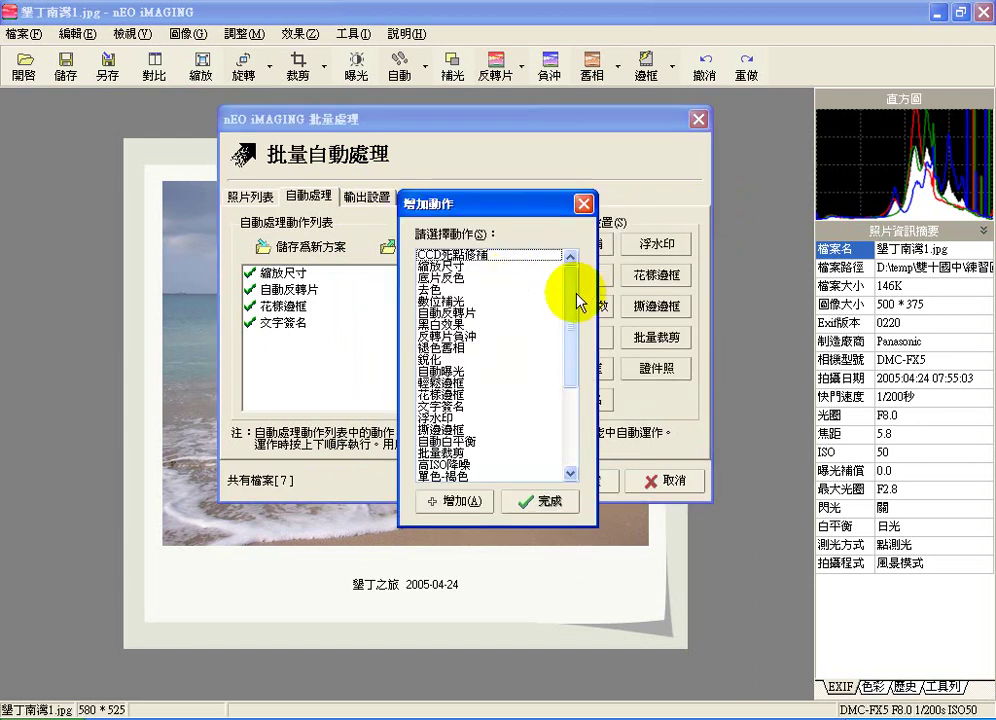
{"action": "left_click_drag", "start_coordinate": [578, 300], "coordinate": [578, 378]}
{"action": "left_click", "coordinate": [471, 455]}
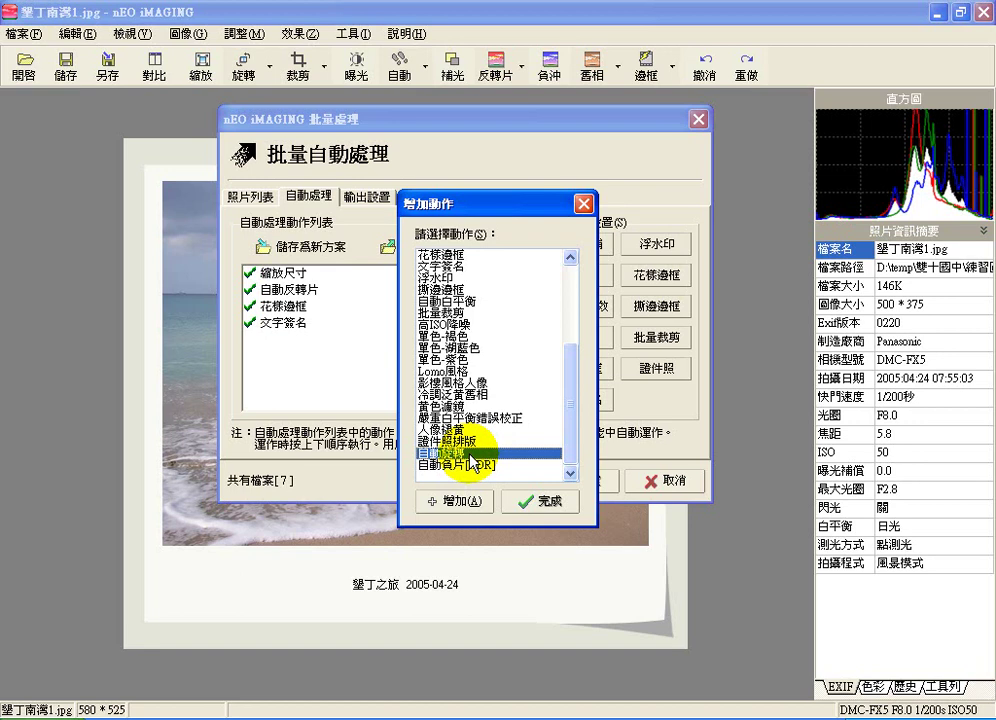
{"action": "left_click", "coordinate": [541, 505]}
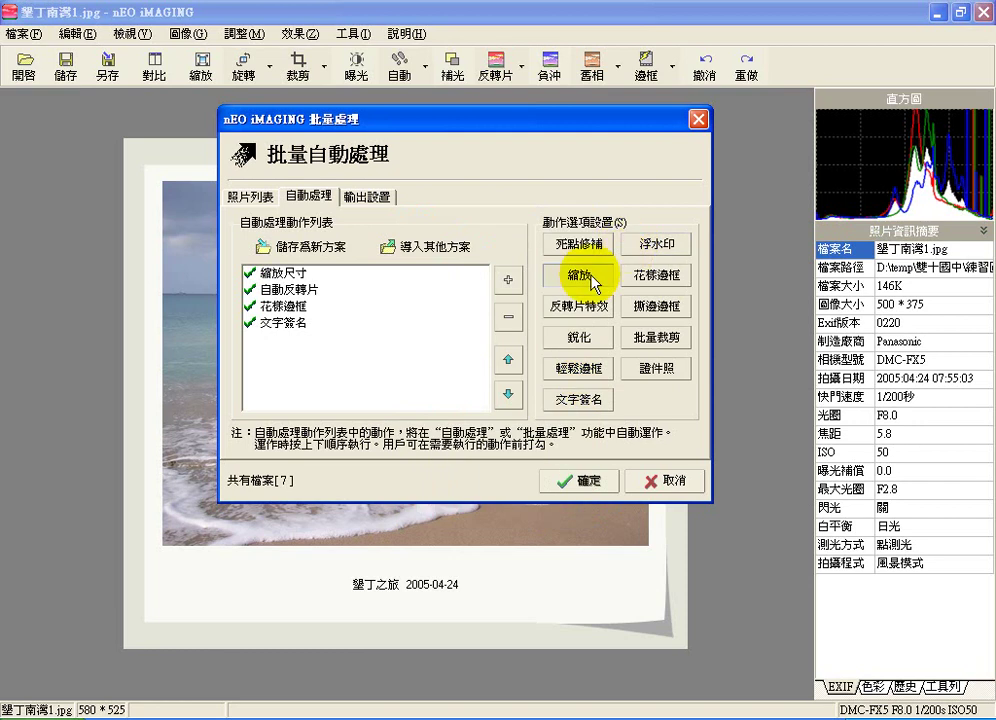
Step: Configure the batch 縮放 action to resize the 較長的邊 of every photo to 500 pixels
{"action": "left_click", "coordinate": [590, 272]}
{"action": "left_click_drag", "start_coordinate": [445, 262], "coordinate": [545, 183]}
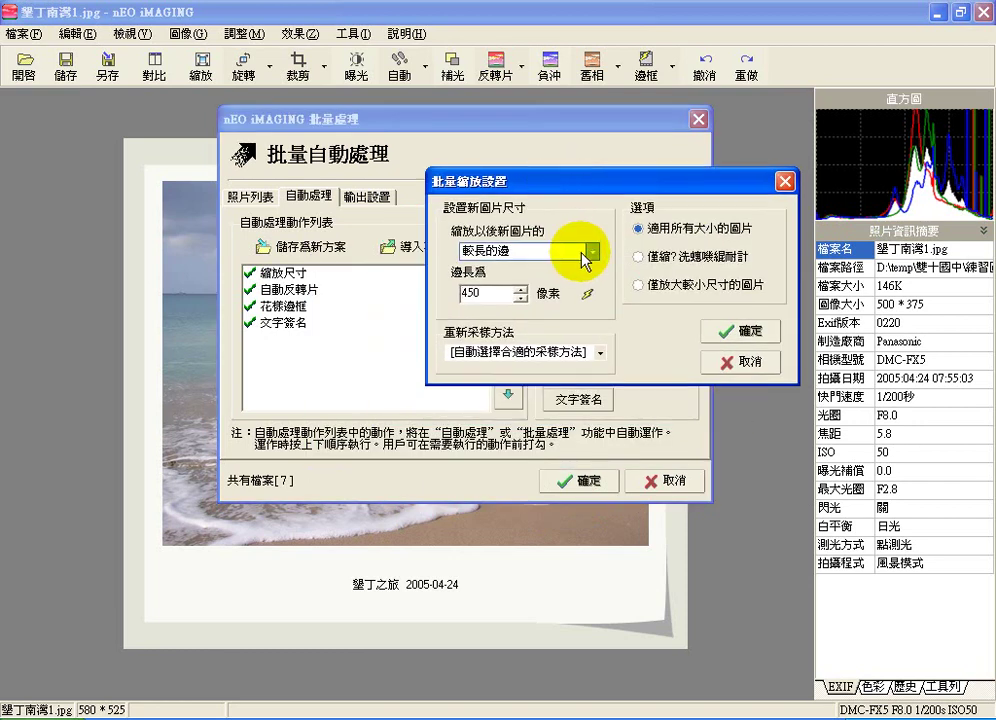
{"action": "left_click", "coordinate": [583, 255]}
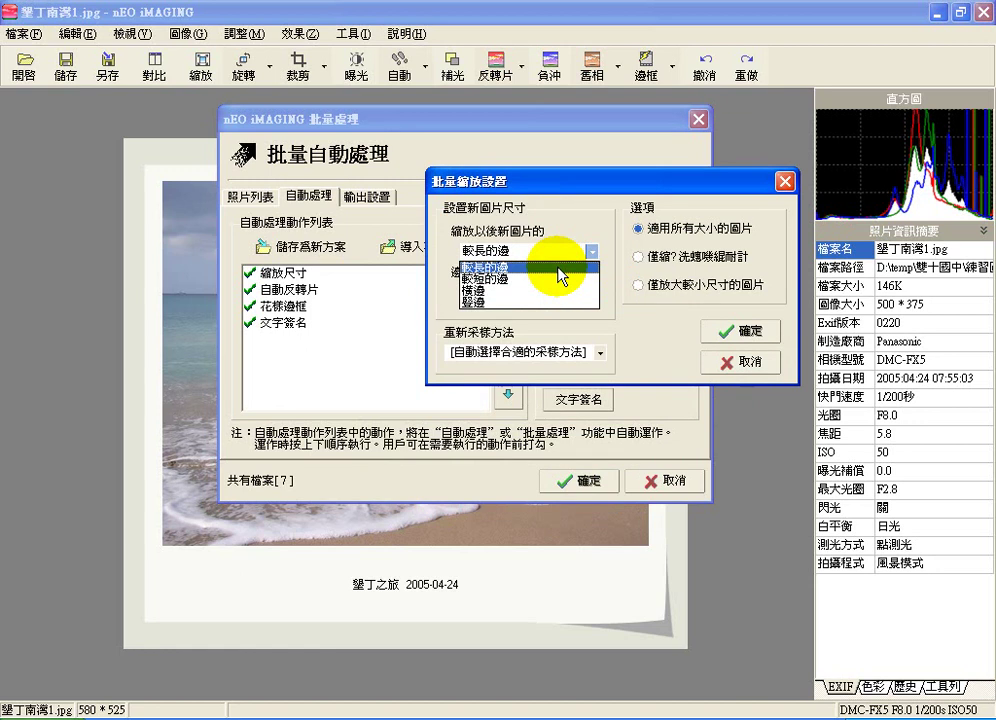
{"action": "left_click", "coordinate": [563, 268]}
{"action": "double_click", "coordinate": [470, 292]}
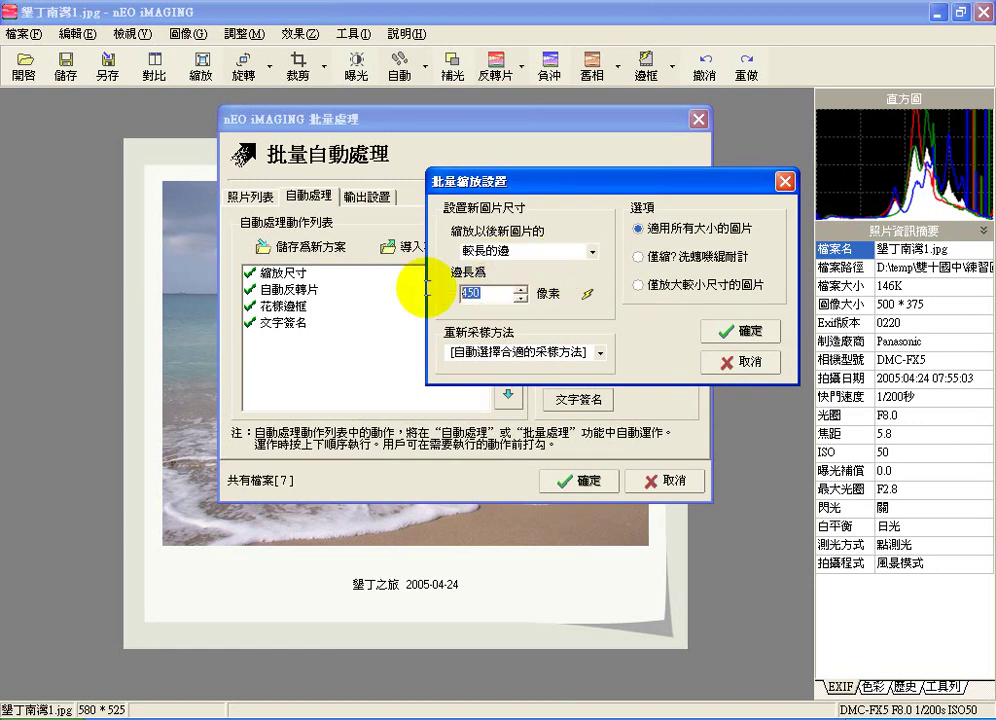
{"action": "type", "text": "500"}
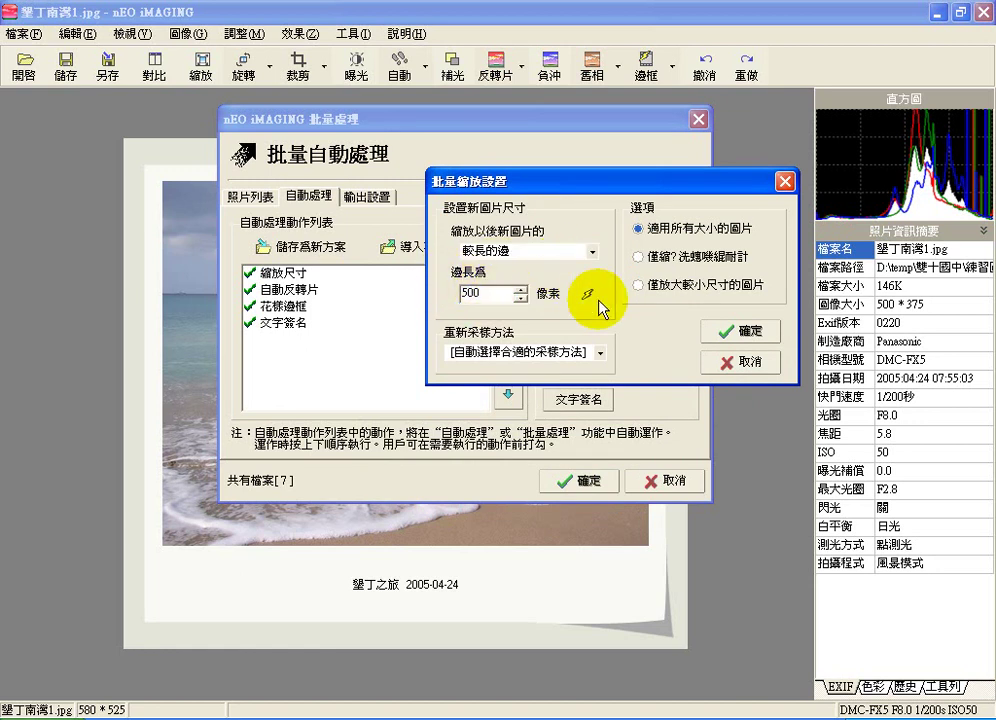
{"action": "left_click", "coordinate": [728, 333]}
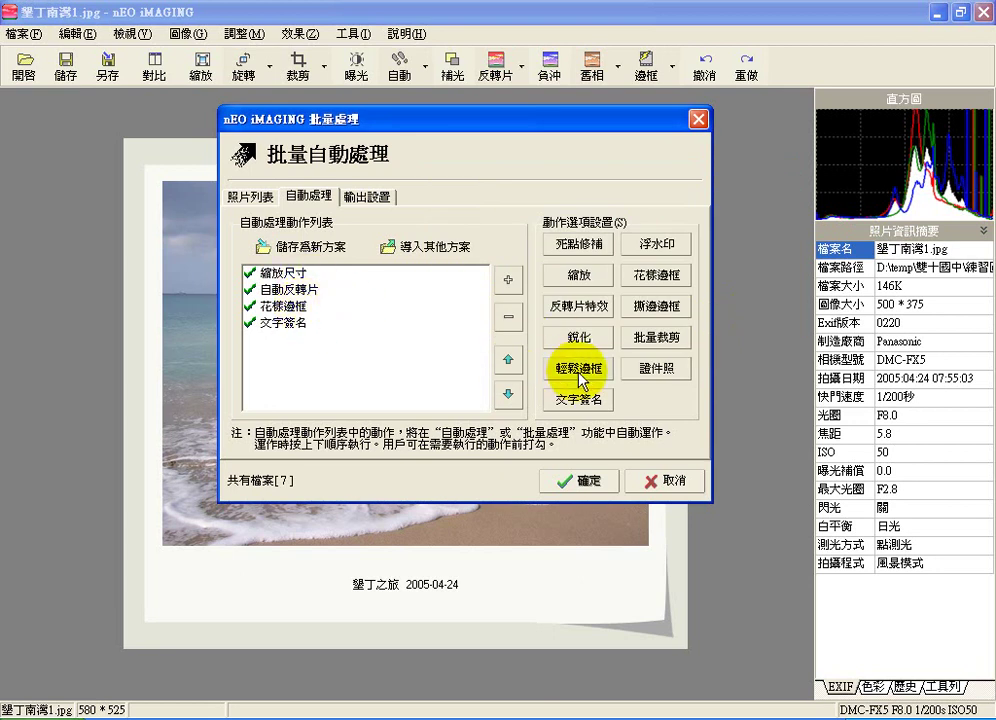
Step: Configure the batch 花樣邊框 action to use the cameraunion frame
{"action": "left_click", "coordinate": [652, 279]}
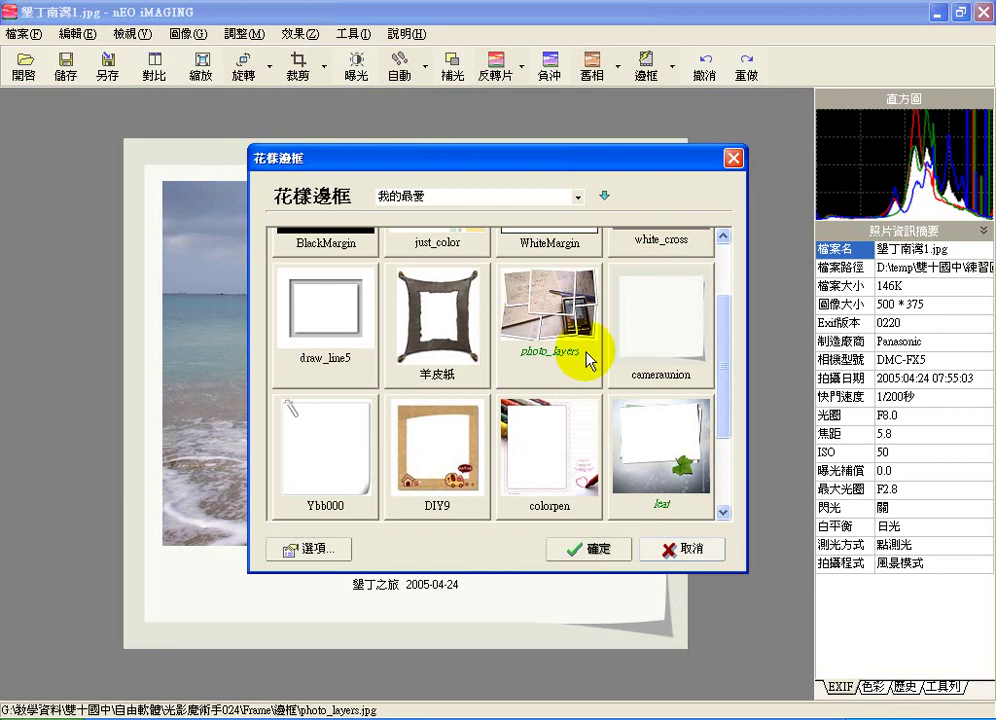
{"action": "left_click", "coordinate": [645, 318]}
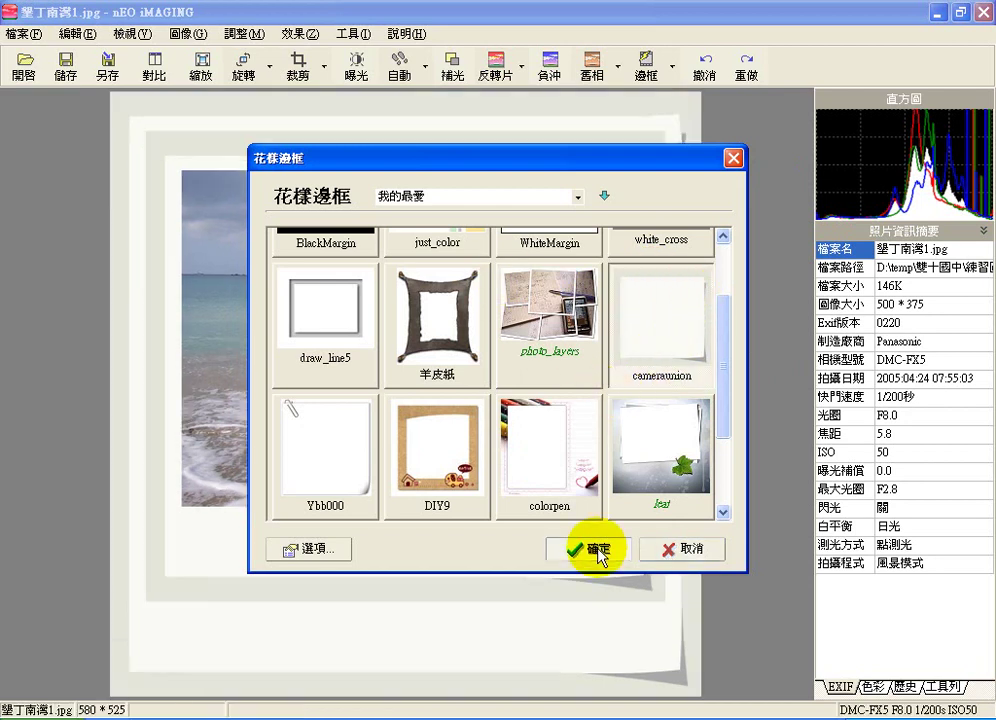
{"action": "left_click", "coordinate": [596, 549]}
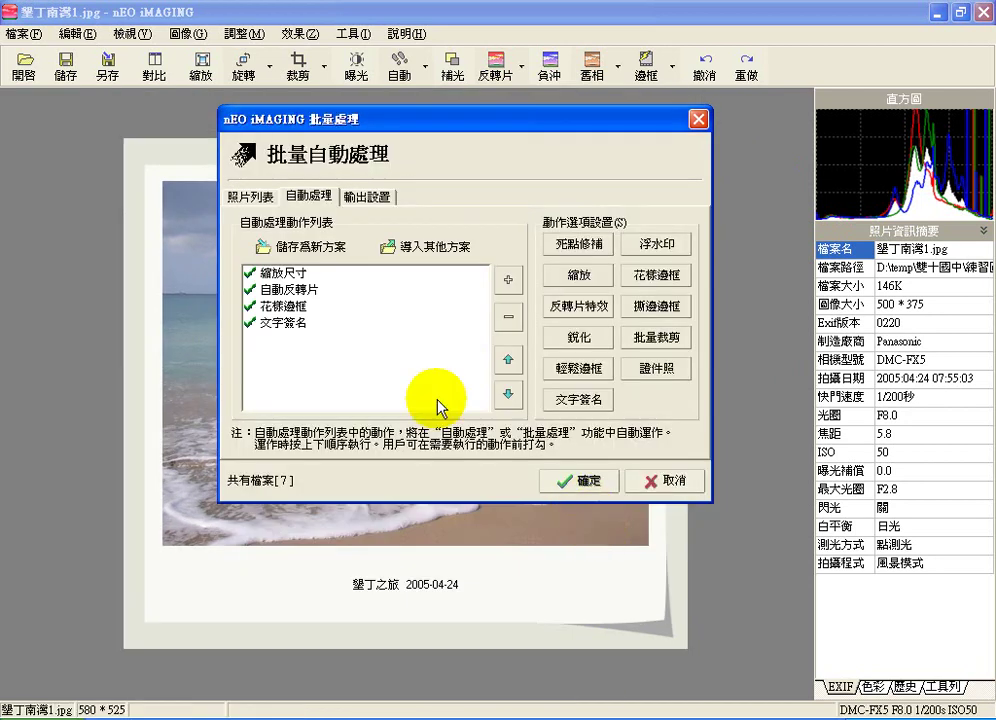
Step: Review and accept the batch 文字簽名 settings with the label 墾丁之旅 %dtYYYY-%dtMM-%dtDD placed at 中下
{"action": "left_click", "coordinate": [578, 403]}
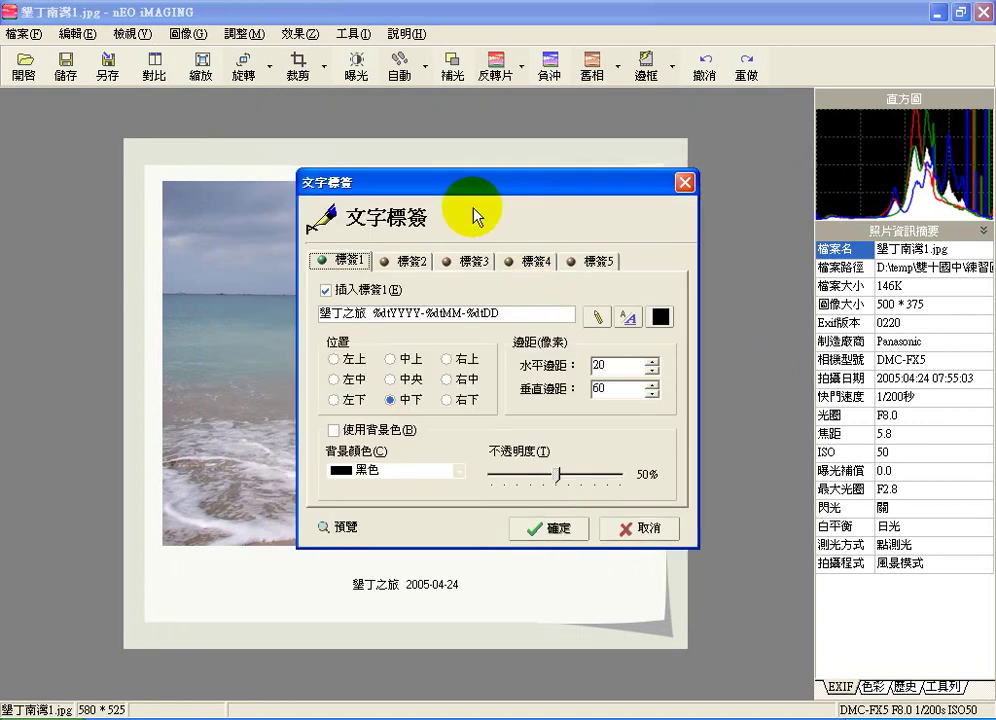
{"action": "left_click_drag", "start_coordinate": [471, 190], "coordinate": [513, 139]}
{"action": "left_click_drag", "start_coordinate": [562, 262], "coordinate": [273, 237]}
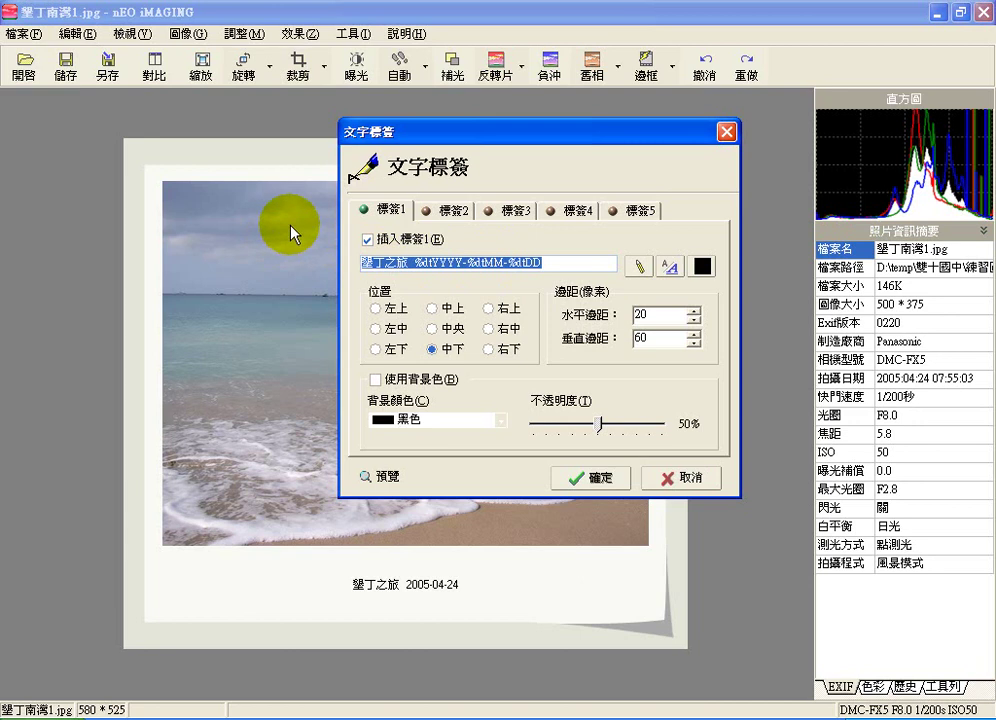
{"action": "left_click", "coordinate": [592, 480]}
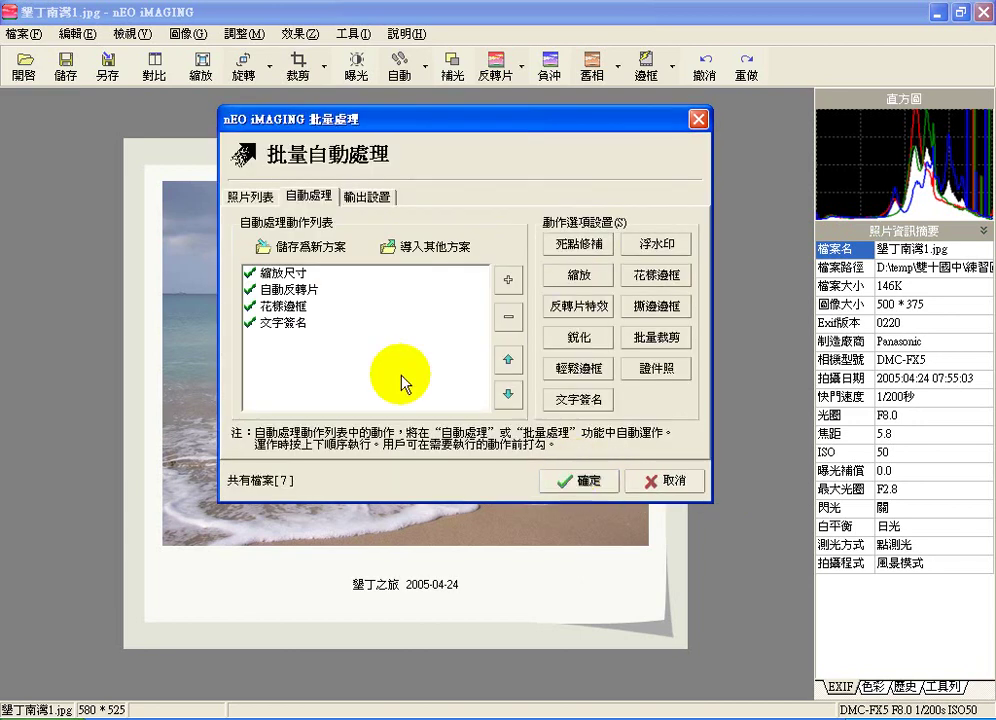
{"action": "left_click", "coordinate": [288, 274]}
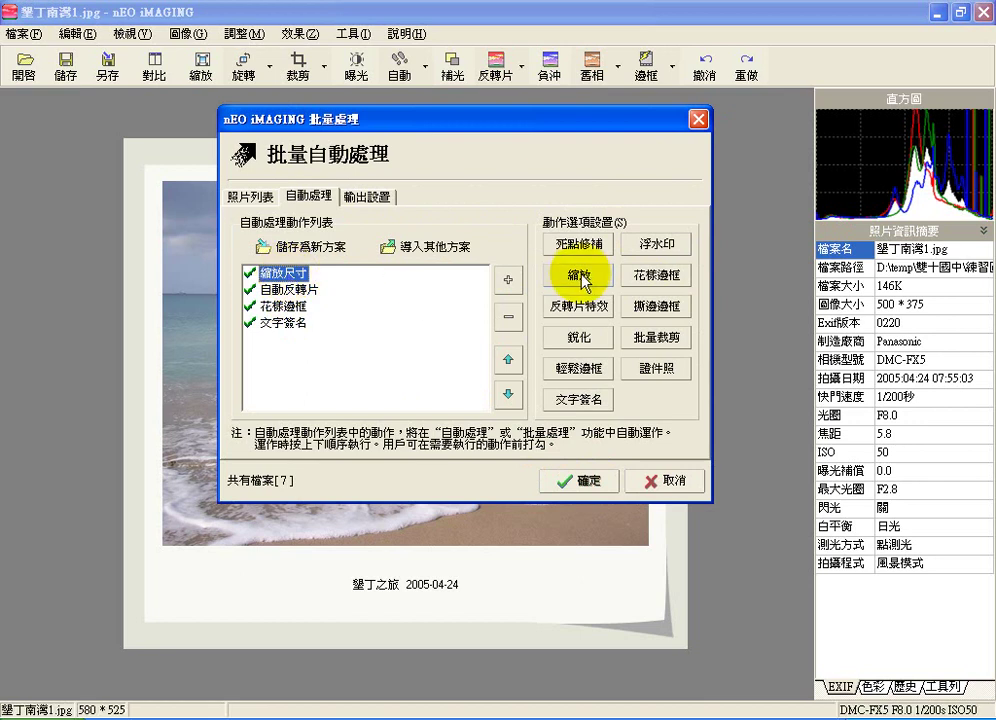
{"action": "left_click", "coordinate": [395, 368]}
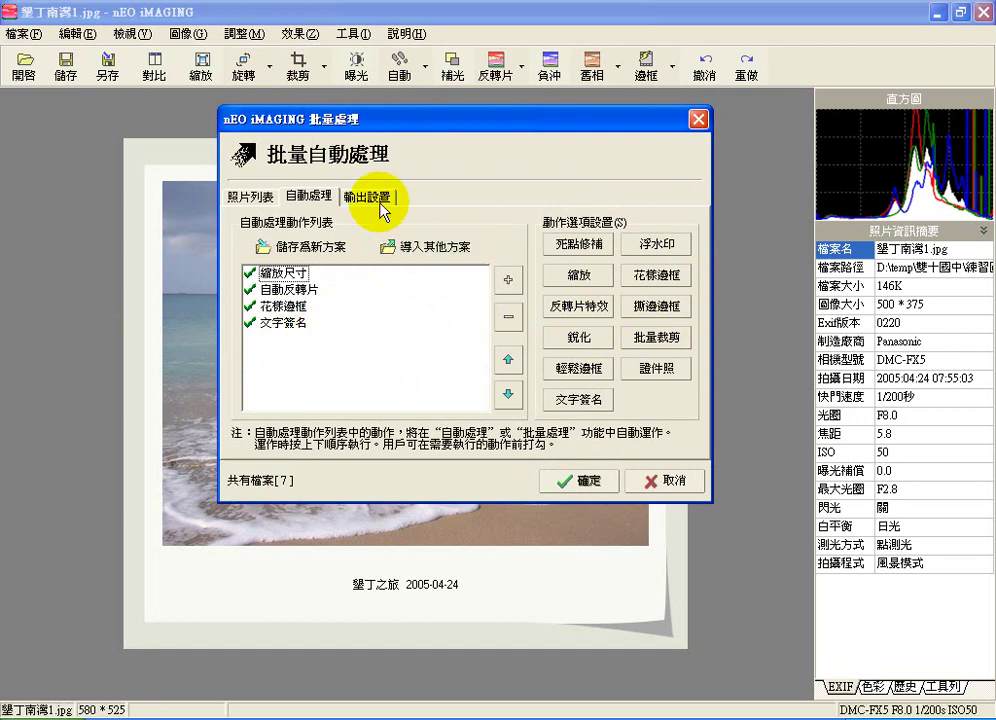
Step: Bring up the batch output settings for 指定路徑, and create a new folder inside D:\temp in the file explorer
{"action": "left_click", "coordinate": [383, 205]}
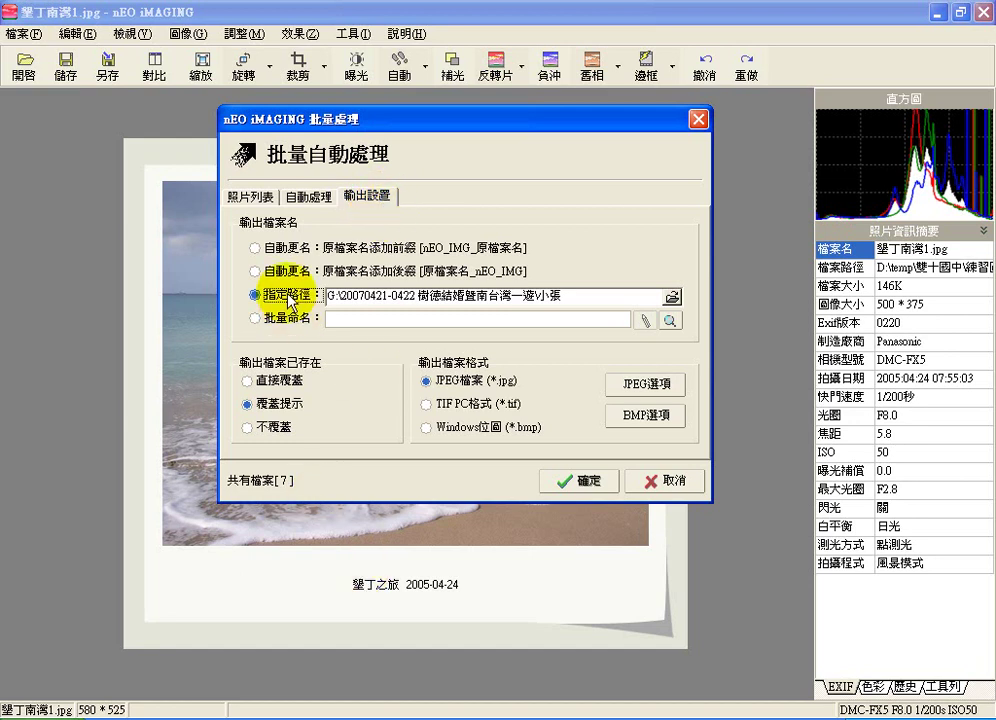
{"action": "left_click", "coordinate": [256, 714]}
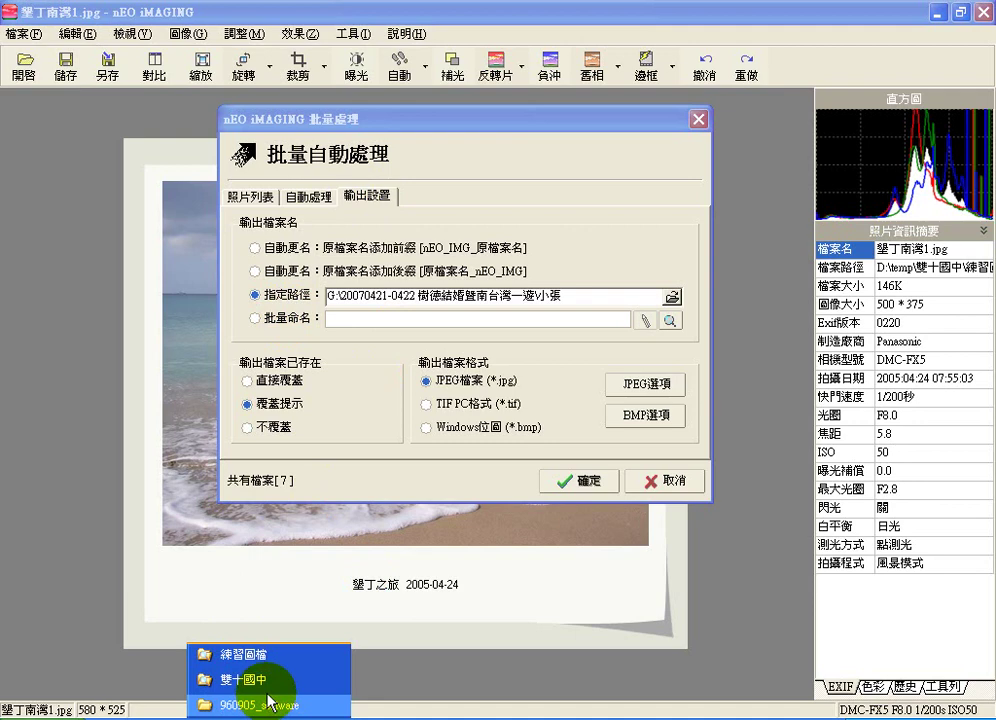
{"action": "left_click", "coordinate": [255, 654]}
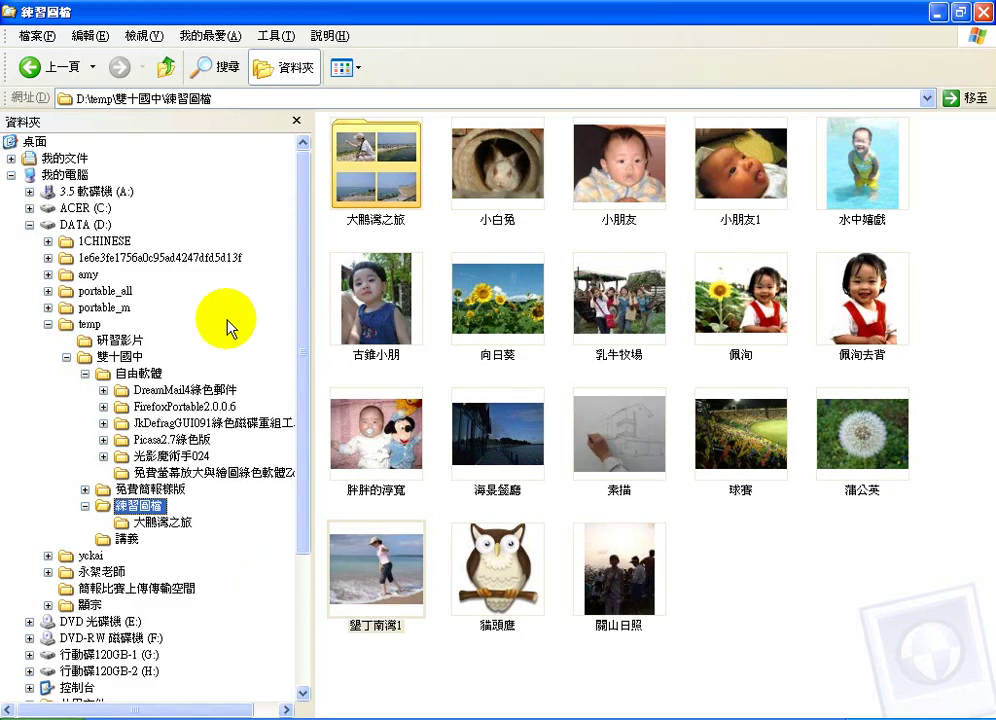
{"action": "left_click", "coordinate": [89, 324]}
{"action": "right_click", "coordinate": [389, 352]}
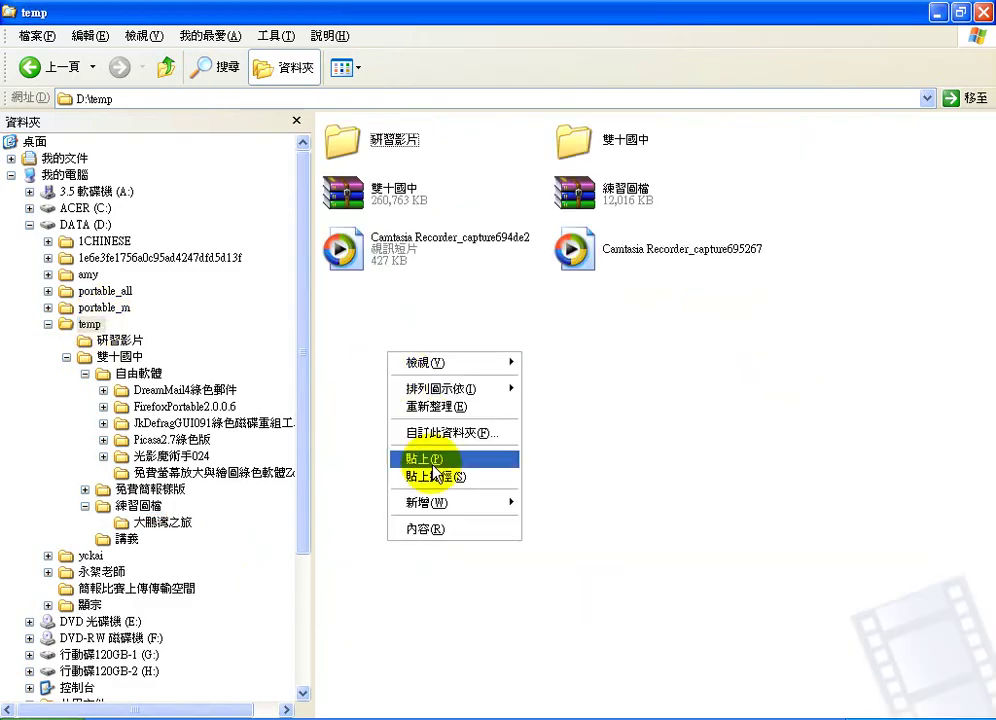
{"action": "mouse_move", "coordinate": [430, 503]}
{"action": "left_click", "coordinate": [560, 231]}
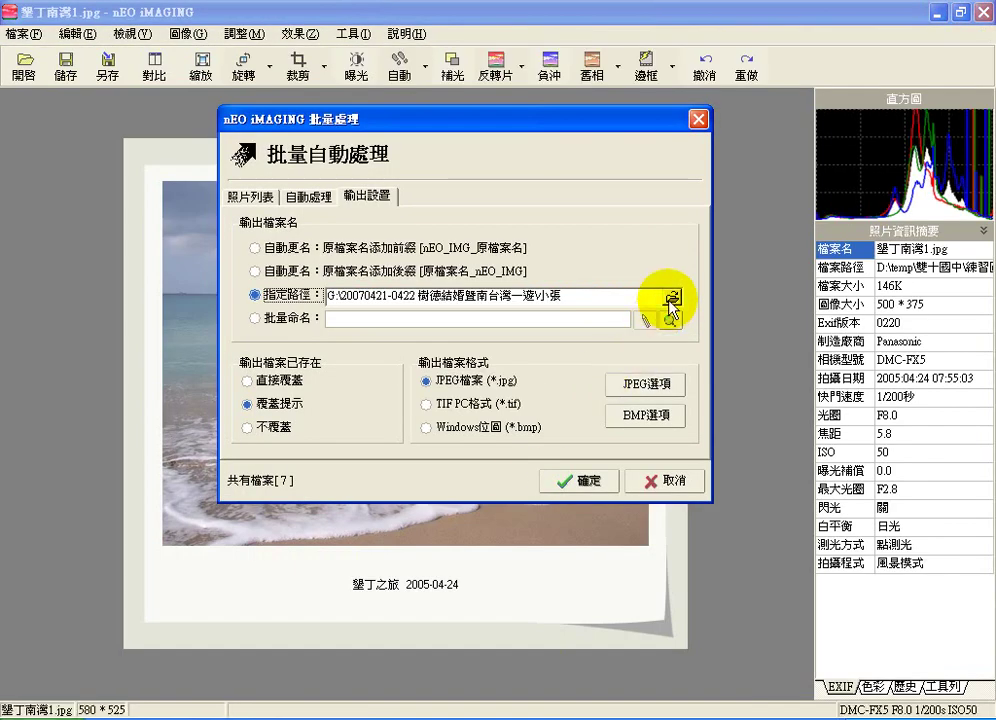
Step: Set the batch output path to the folder D:\temp\新資料夾
{"action": "left_click", "coordinate": [672, 297]}
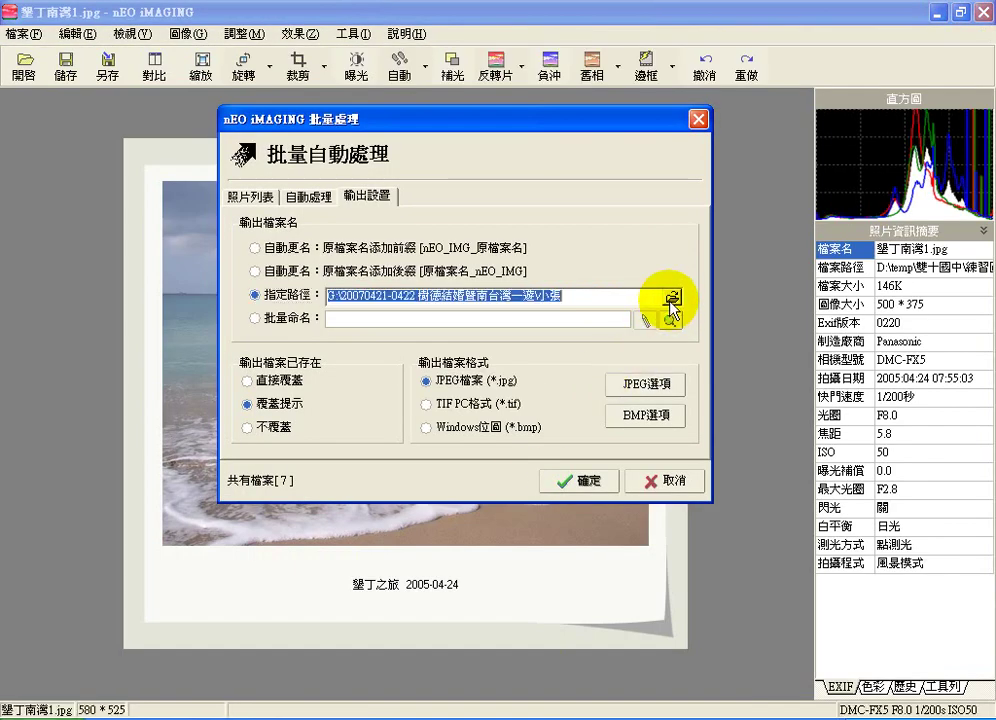
{"action": "left_click", "coordinate": [403, 321]}
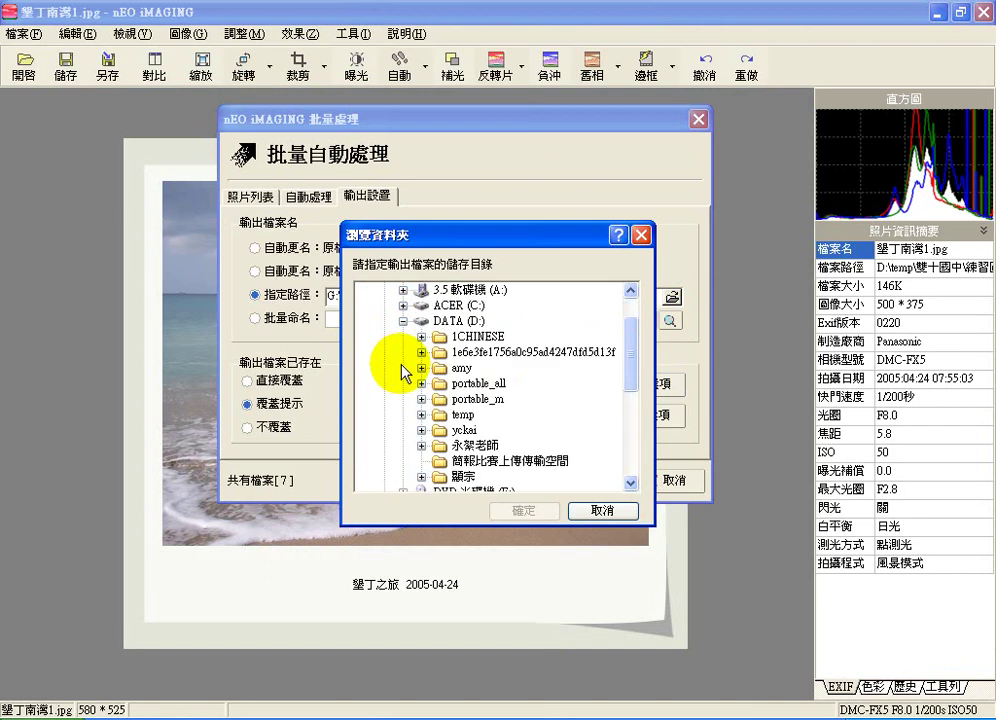
{"action": "left_click_drag", "start_coordinate": [380, 236], "coordinate": [380, 322]}
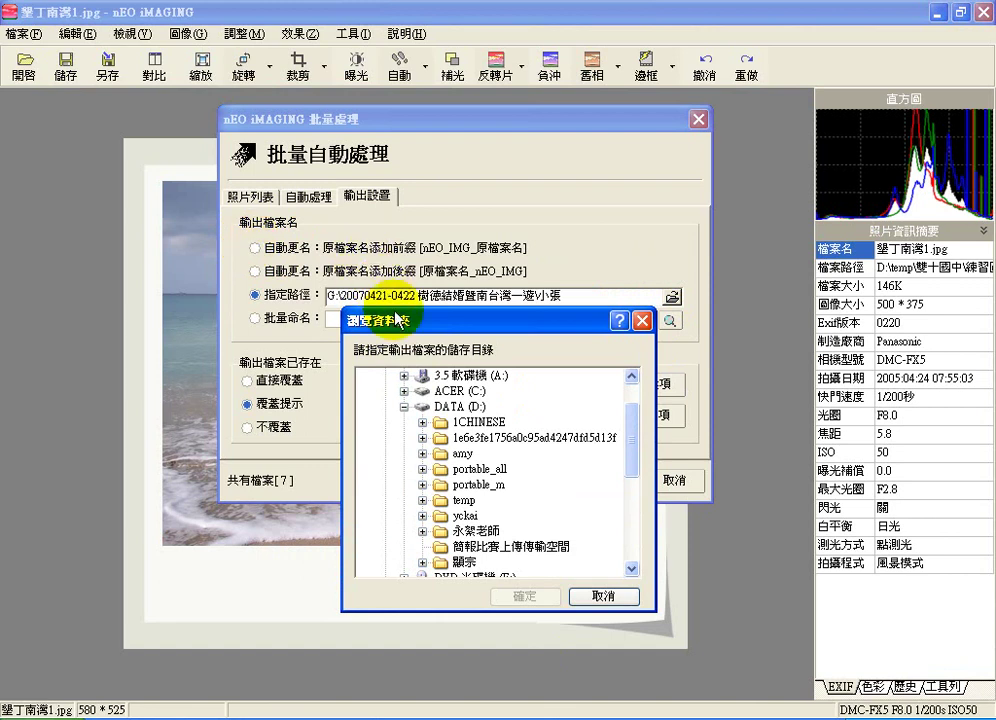
{"action": "left_click_drag", "start_coordinate": [400, 320], "coordinate": [374, 224]}
{"action": "left_click", "coordinate": [397, 404]}
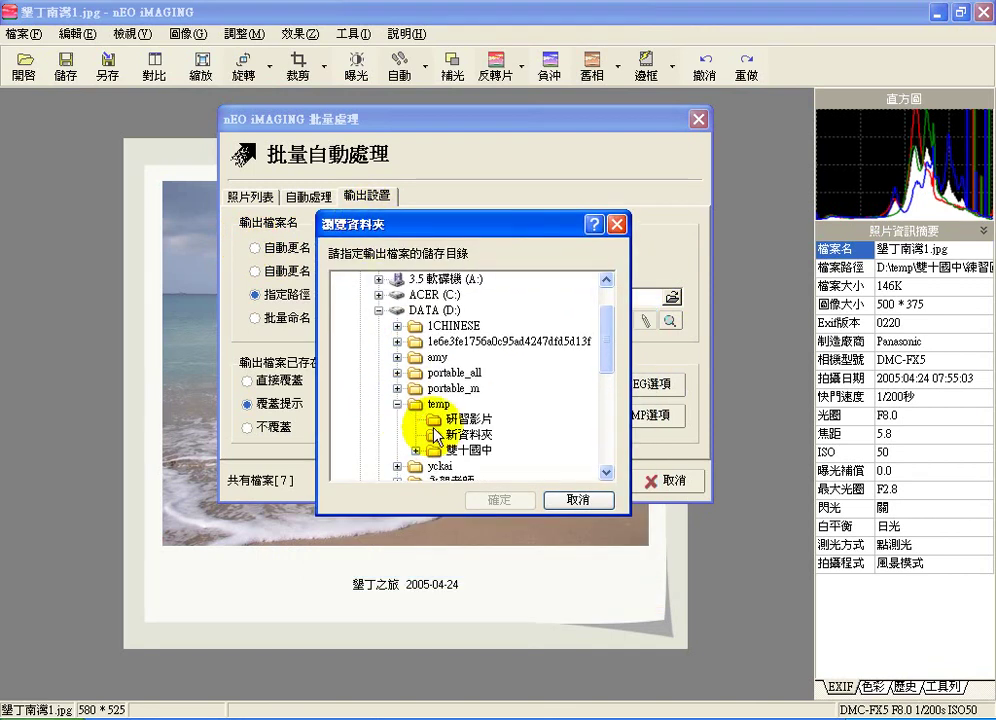
{"action": "left_click", "coordinate": [450, 434]}
{"action": "left_click", "coordinate": [492, 500]}
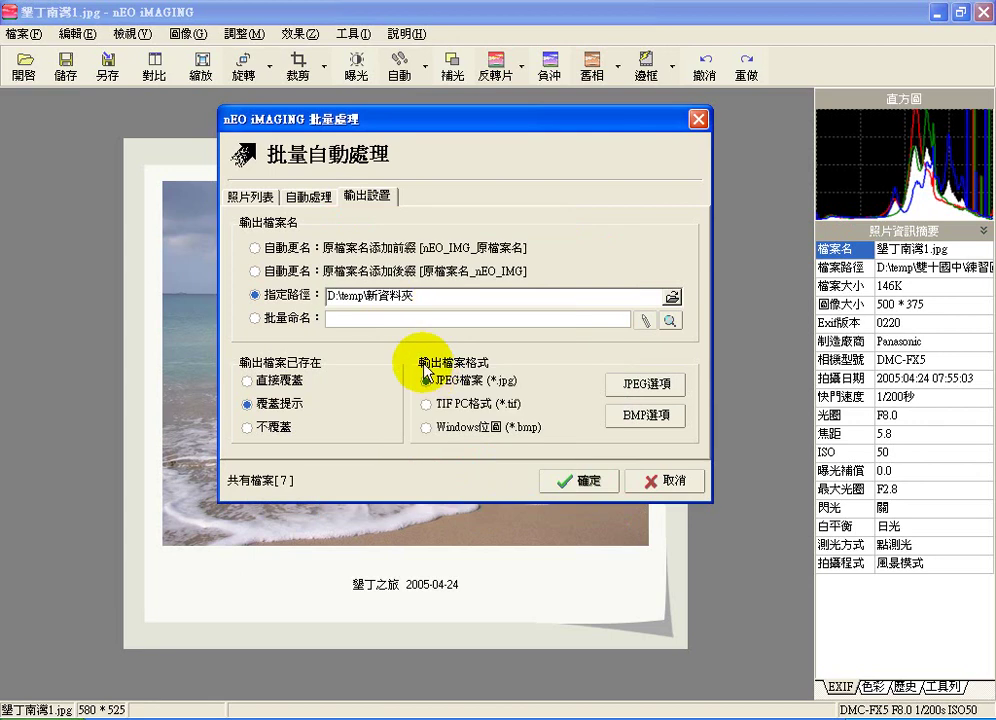
Step: Run the batch on the listed photos, dismiss the progress report, and open the output folder 新資料夾 in the file explorer
{"action": "left_click", "coordinate": [580, 478]}
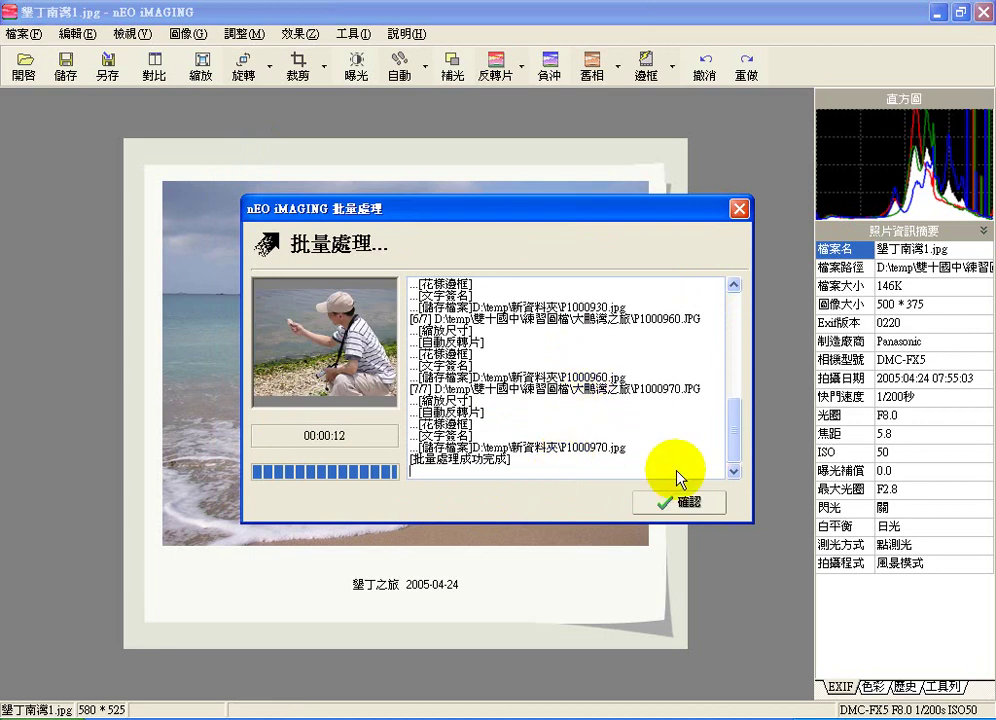
{"action": "left_click", "coordinate": [684, 505]}
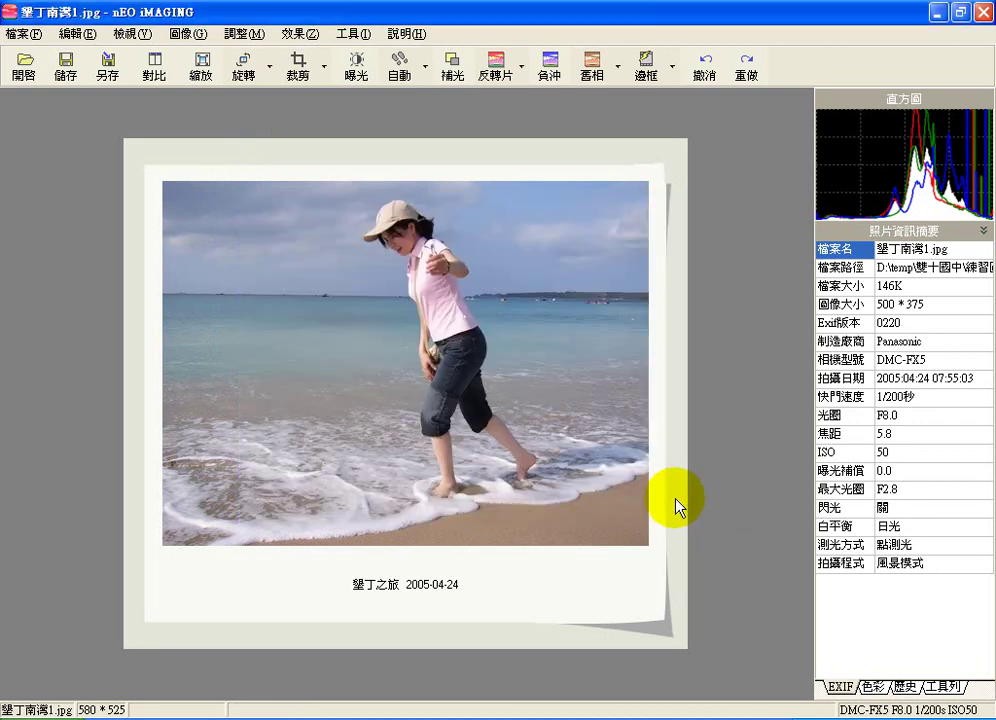
{"action": "left_click", "coordinate": [300, 719]}
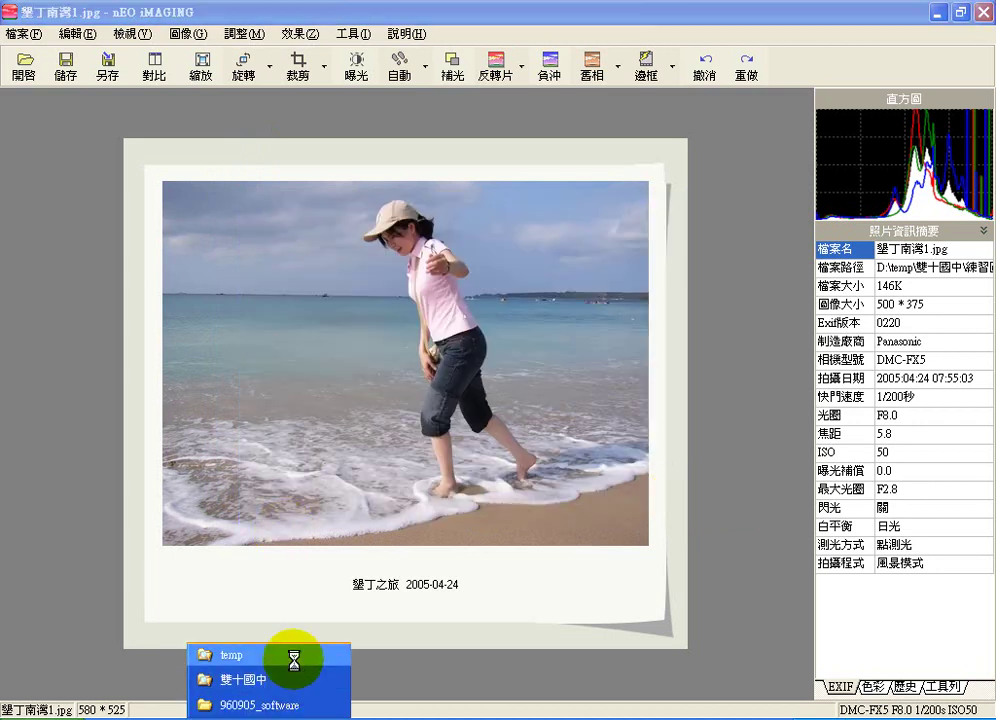
{"action": "left_click", "coordinate": [296, 658]}
{"action": "double_click", "coordinate": [340, 305]}
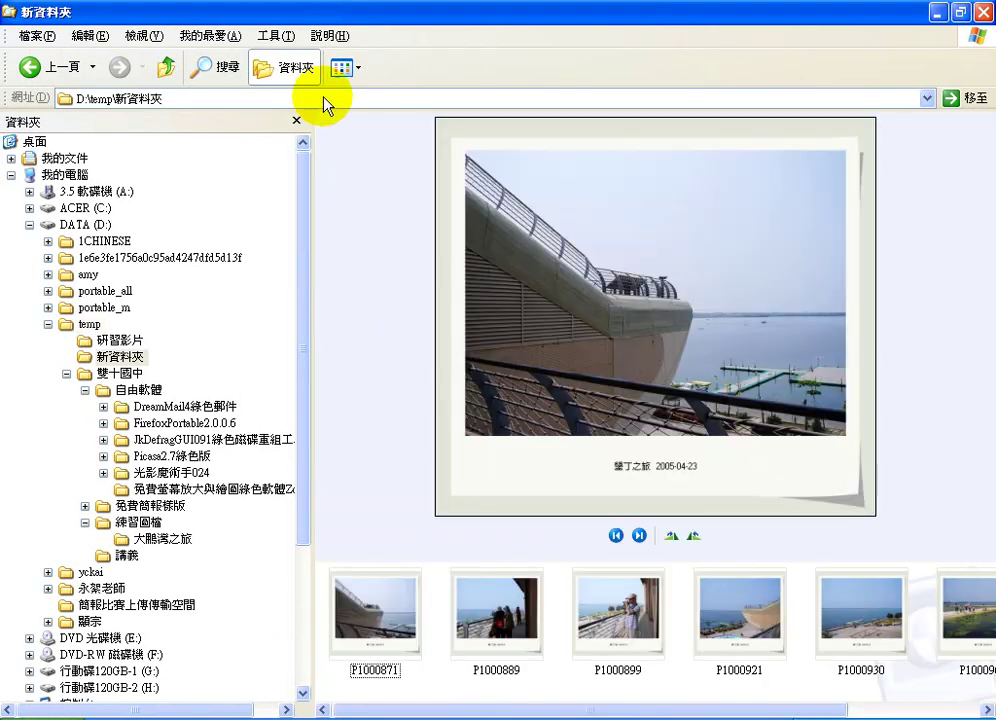
Step: Examine the processed photos in 新資料夾 in 縮圖 view, and one by one in 影片 view from P1000889 to P1000960, returning to P1000871
{"action": "left_click", "coordinate": [344, 69]}
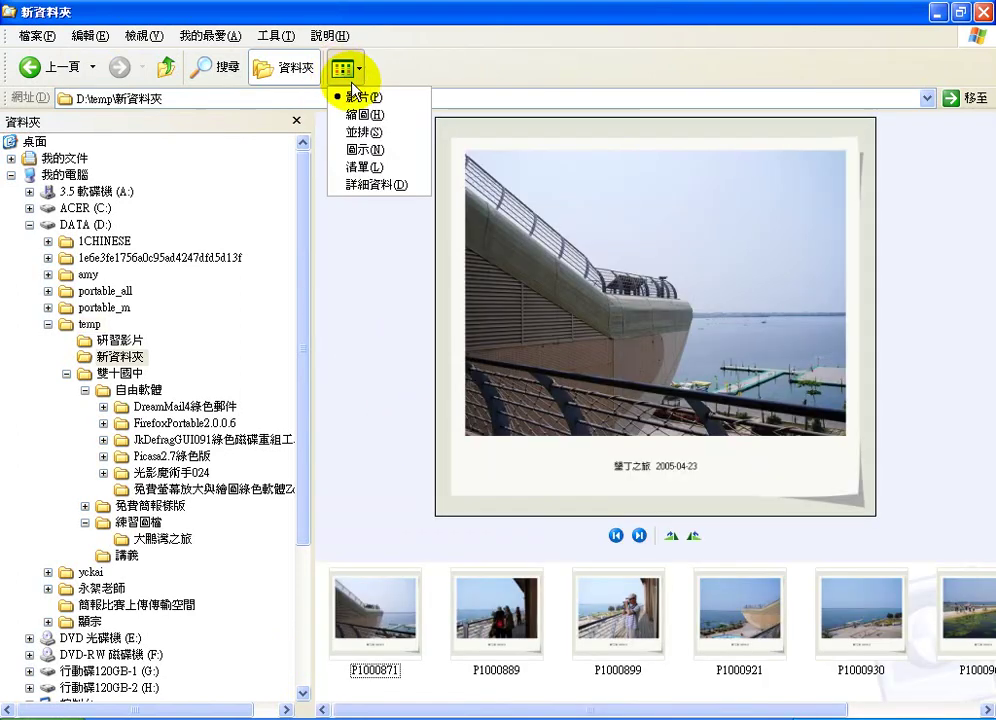
{"action": "left_click", "coordinate": [365, 115]}
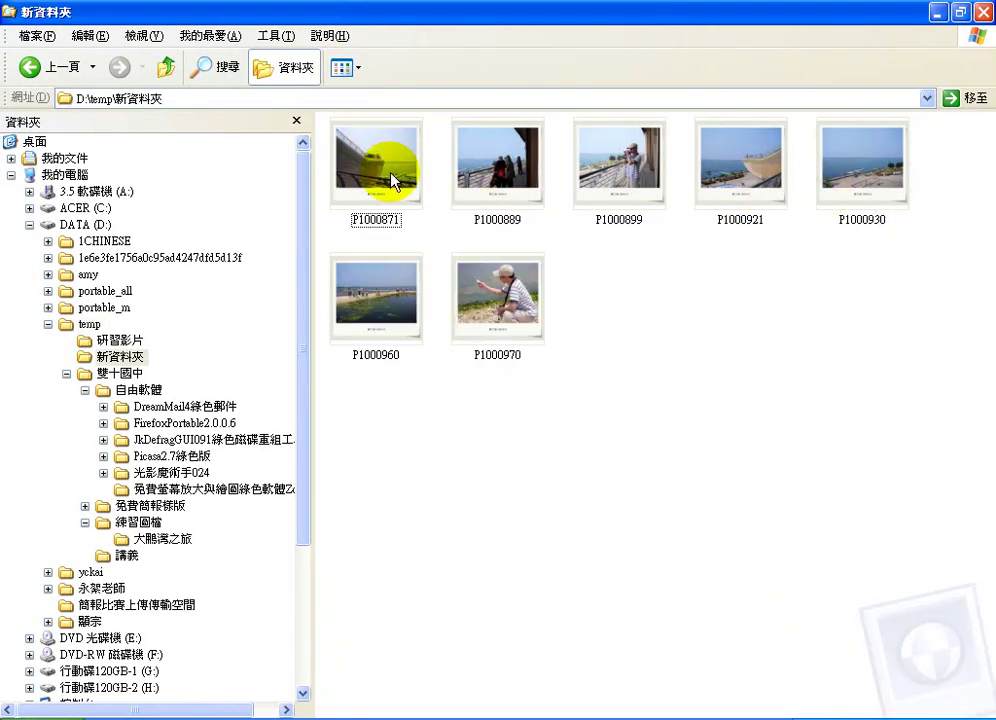
{"action": "left_click", "coordinate": [366, 180]}
{"action": "left_click", "coordinate": [344, 69]}
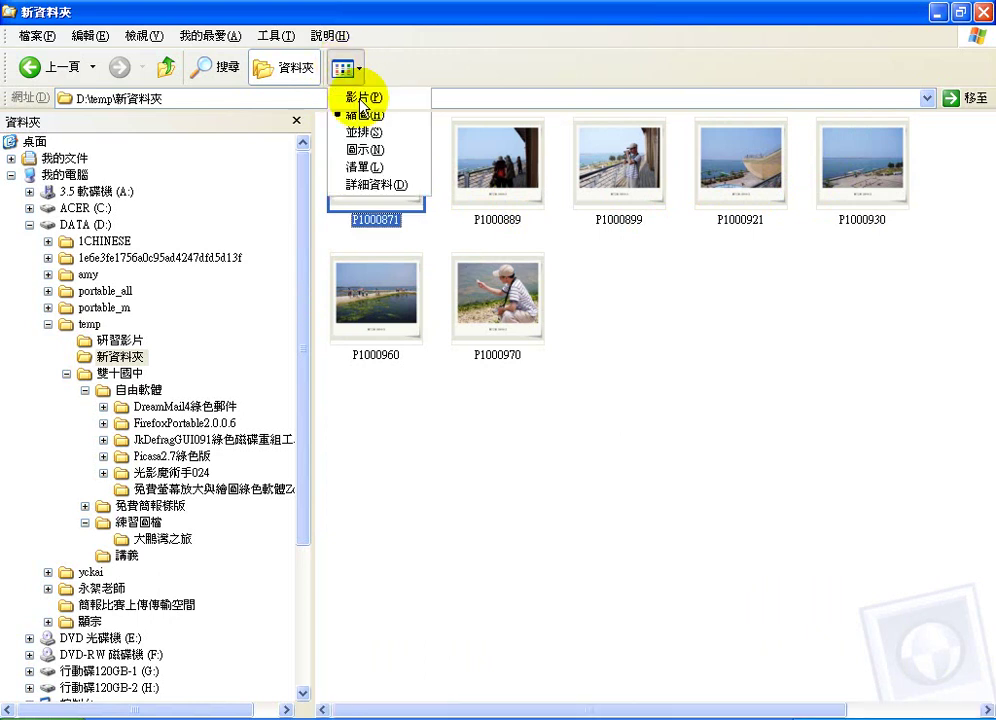
{"action": "left_click", "coordinate": [365, 97]}
{"action": "left_click", "coordinate": [494, 600]}
{"action": "left_click", "coordinate": [612, 625]}
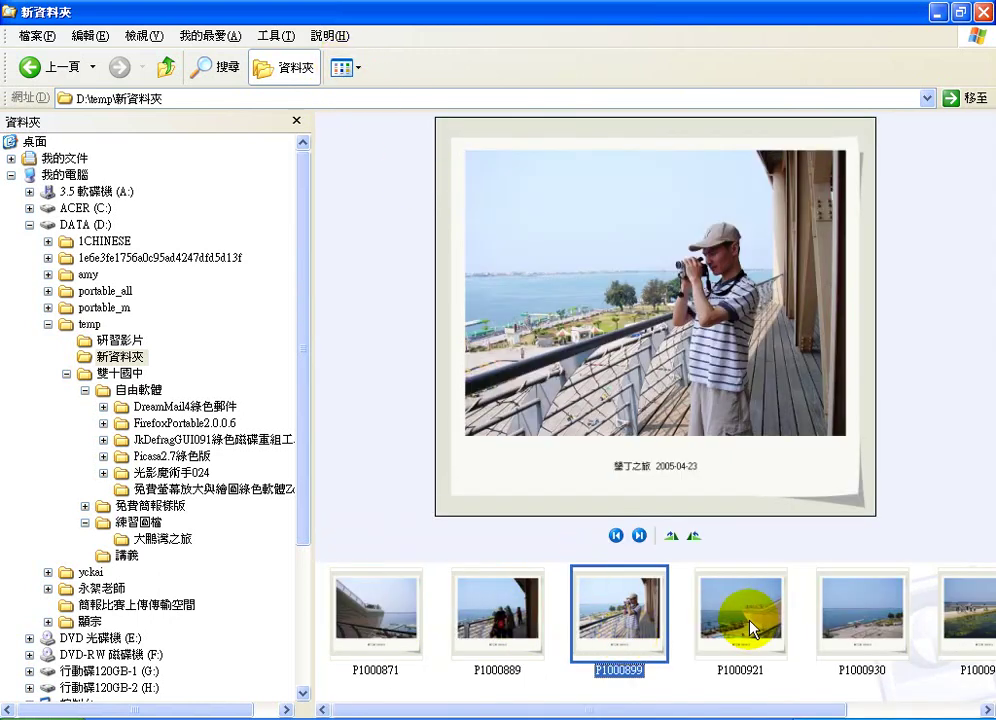
{"action": "left_click", "coordinate": [748, 612]}
{"action": "left_click", "coordinate": [885, 640]}
{"action": "left_click", "coordinate": [985, 620]}
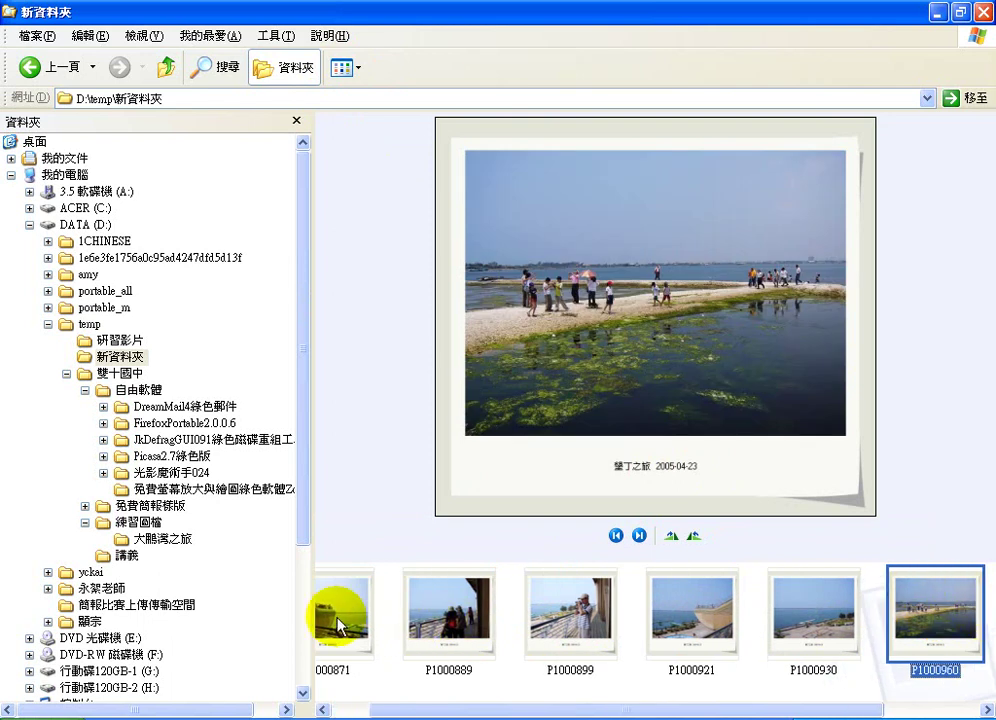
{"action": "left_click", "coordinate": [339, 622]}
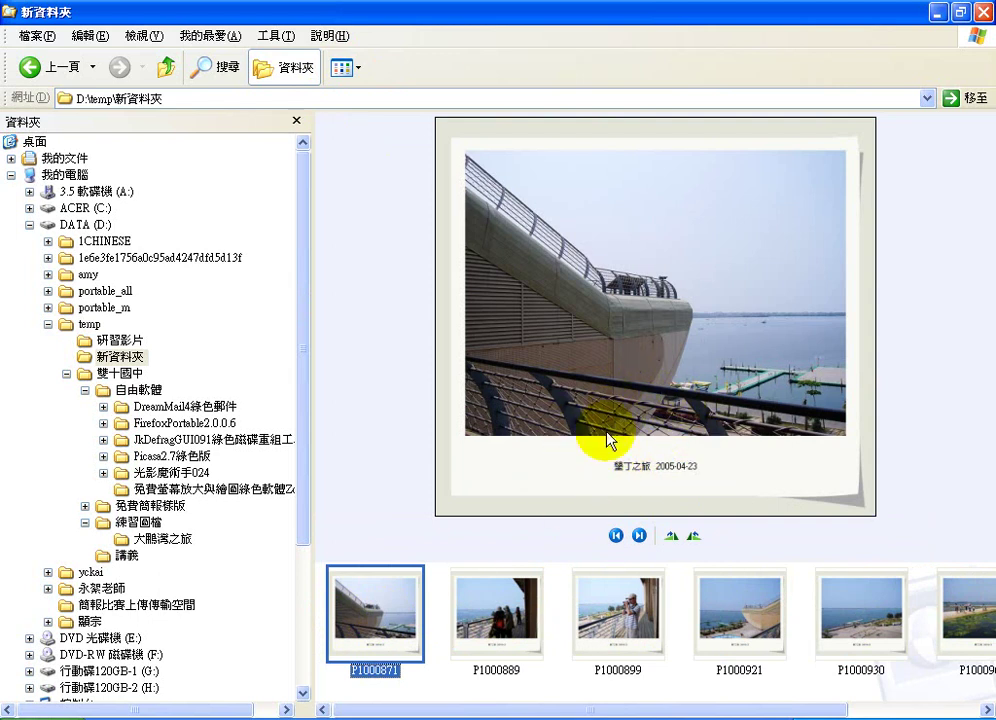
Step: Switch back to nEO iMAGING and undo the frame and caption on the beach photo
{"action": "left_click", "coordinate": [462, 707]}
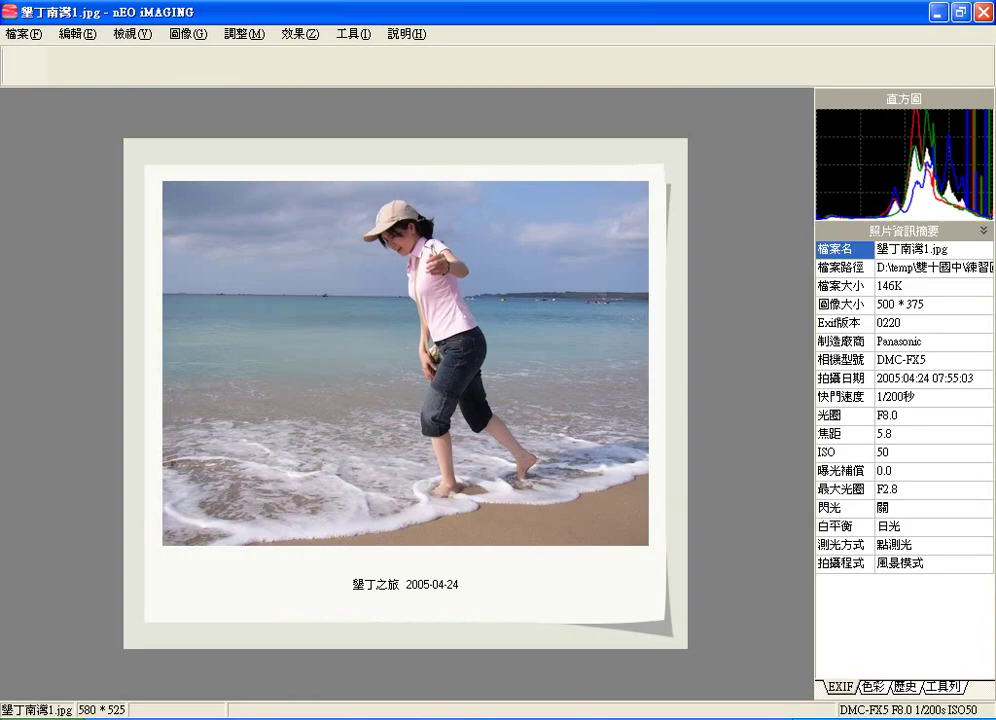
{"action": "left_click", "coordinate": [671, 72]}
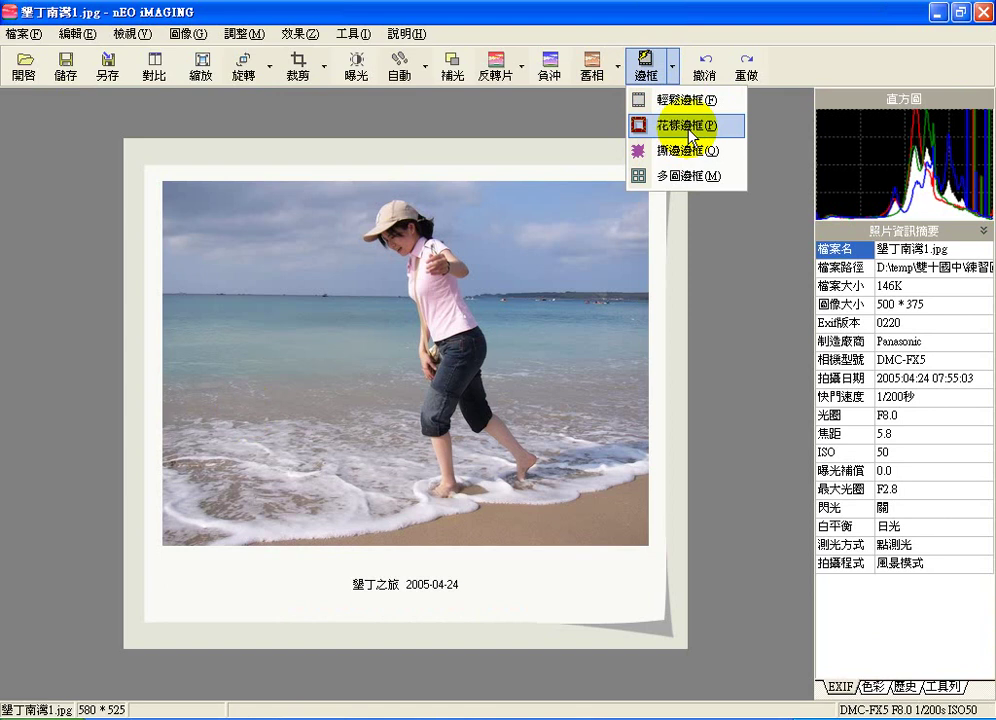
{"action": "left_click", "coordinate": [720, 48]}
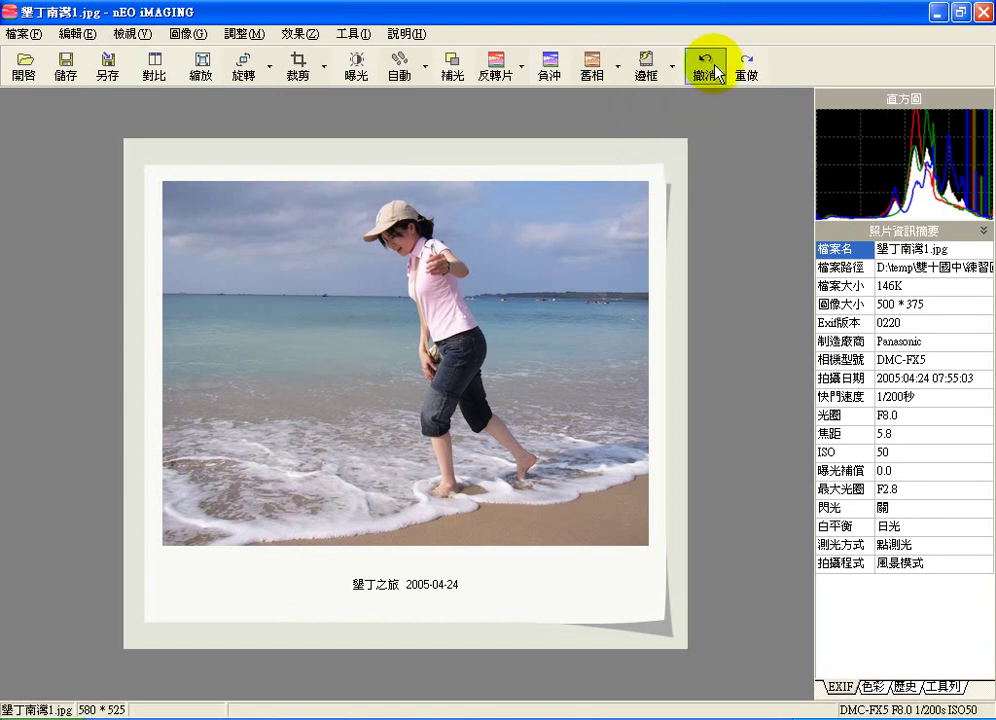
{"action": "left_click", "coordinate": [717, 72]}
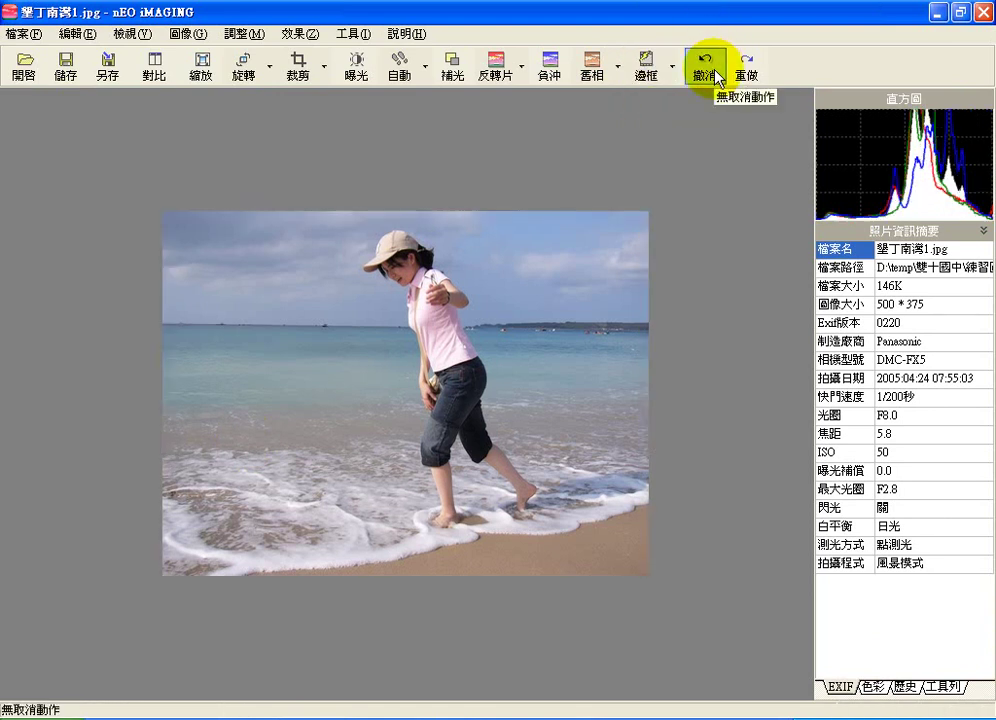
Step: Start 撕邊邊框 on the beach photo and preview the Brush frame with the dialog moved clear of the image
{"action": "left_click", "coordinate": [671, 68]}
{"action": "left_click", "coordinate": [705, 150]}
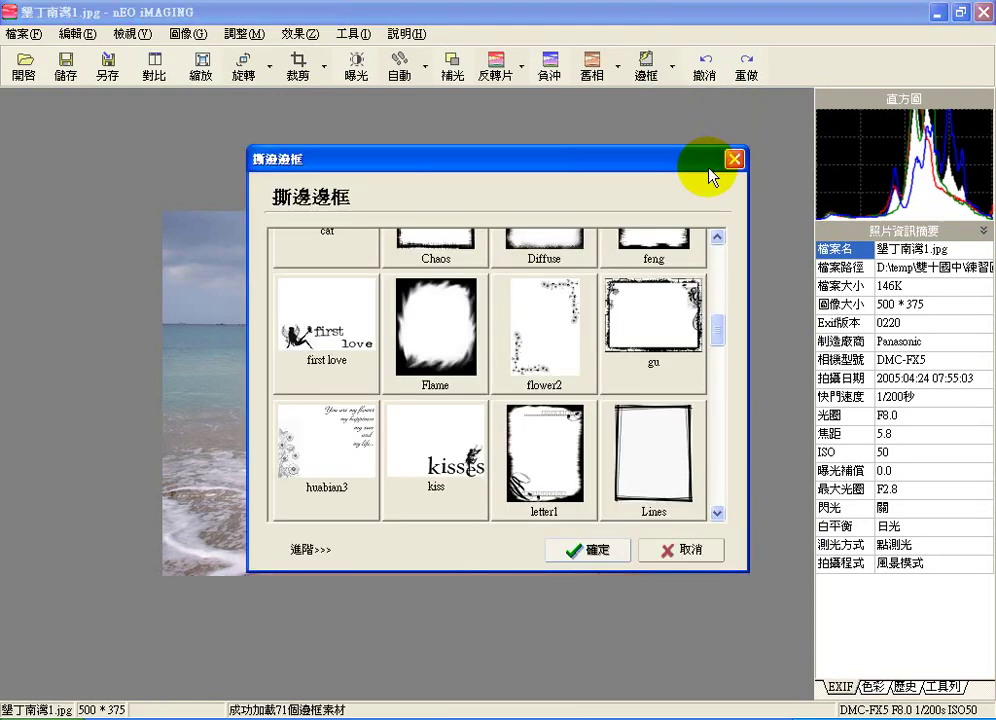
{"action": "left_click_drag", "start_coordinate": [702, 170], "coordinate": [871, 72]}
{"action": "left_click_drag", "start_coordinate": [913, 243], "coordinate": [900, 167]}
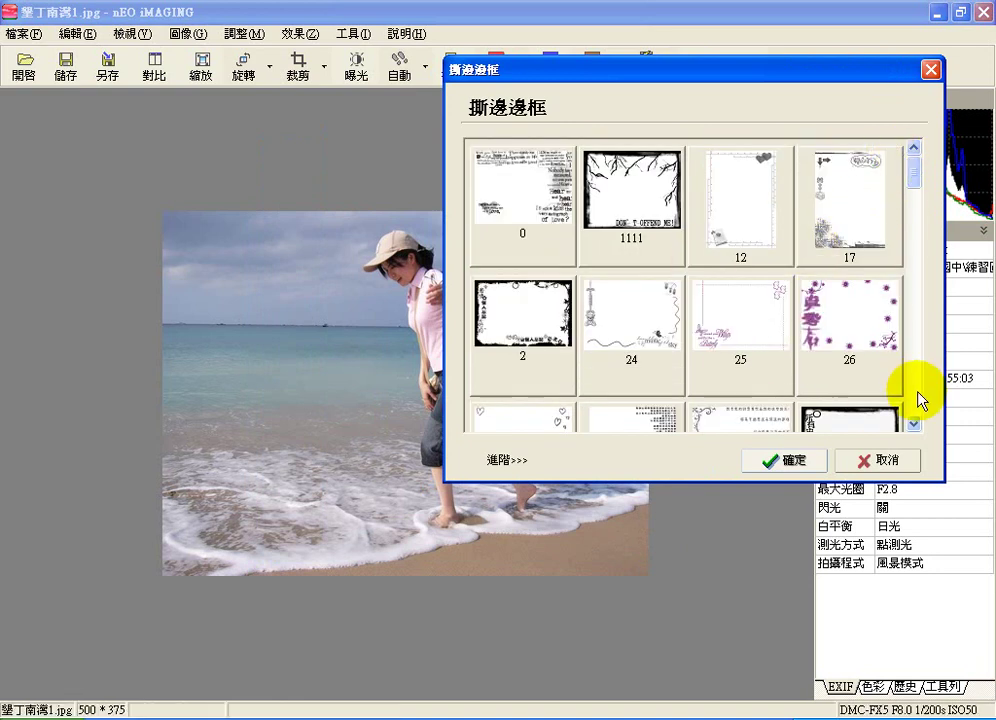
{"action": "left_click", "coordinate": [913, 425]}
{"action": "left_click", "coordinate": [745, 305]}
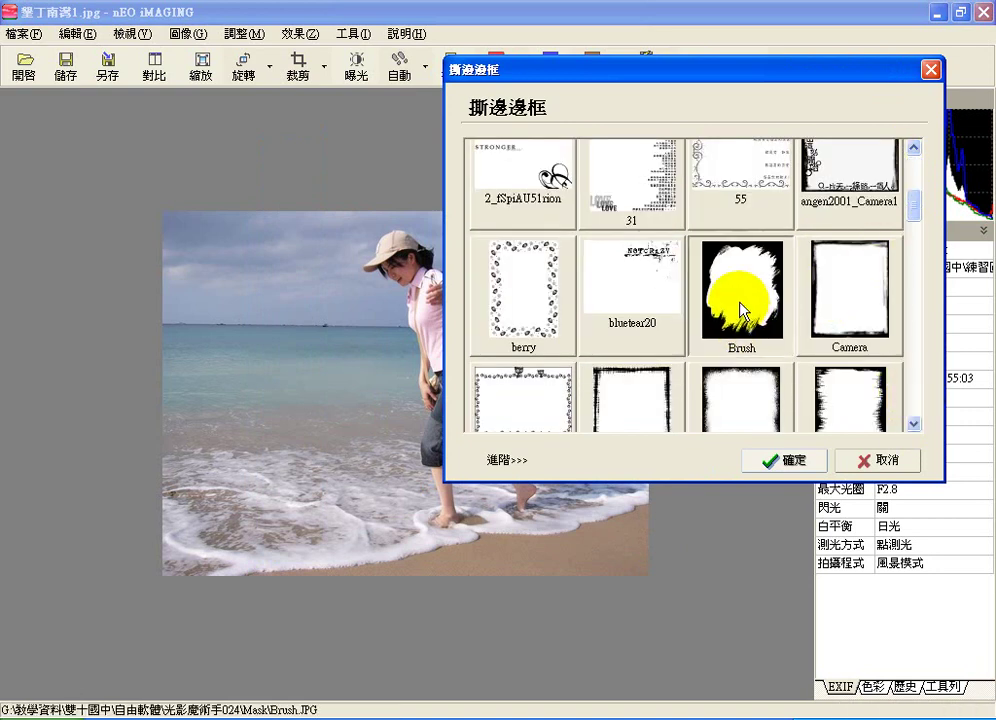
{"action": "left_click_drag", "start_coordinate": [632, 78], "coordinate": [776, 55]}
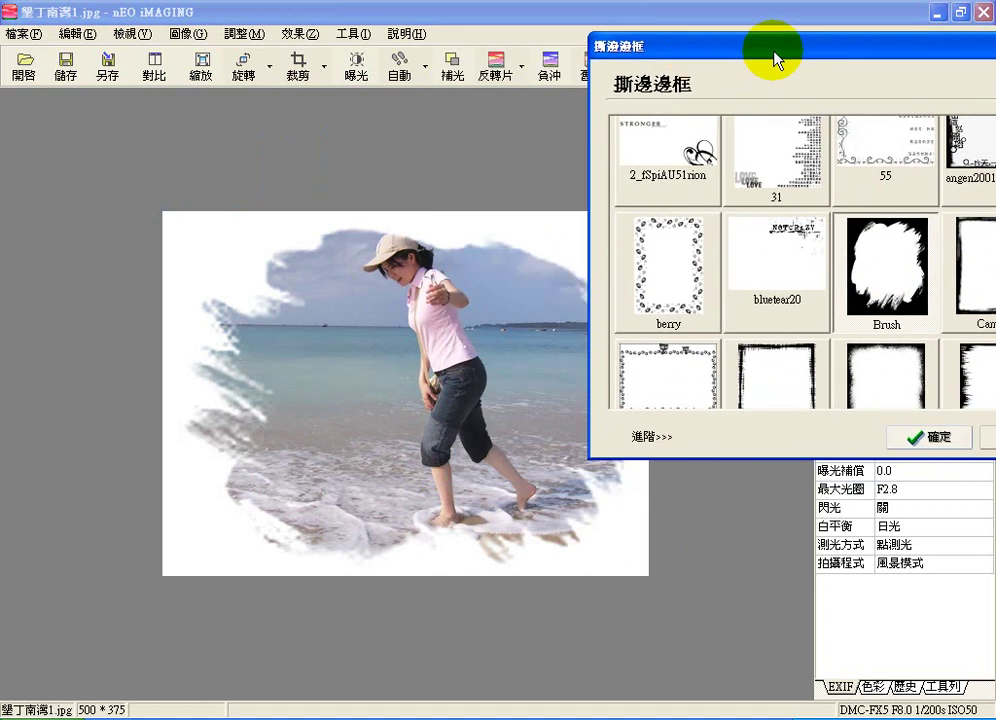
Step: Preview the Chaos, Diffuse and Camera torn-edge frames on the beach photo
{"action": "left_click", "coordinate": [783, 374]}
{"action": "left_click", "coordinate": [889, 400]}
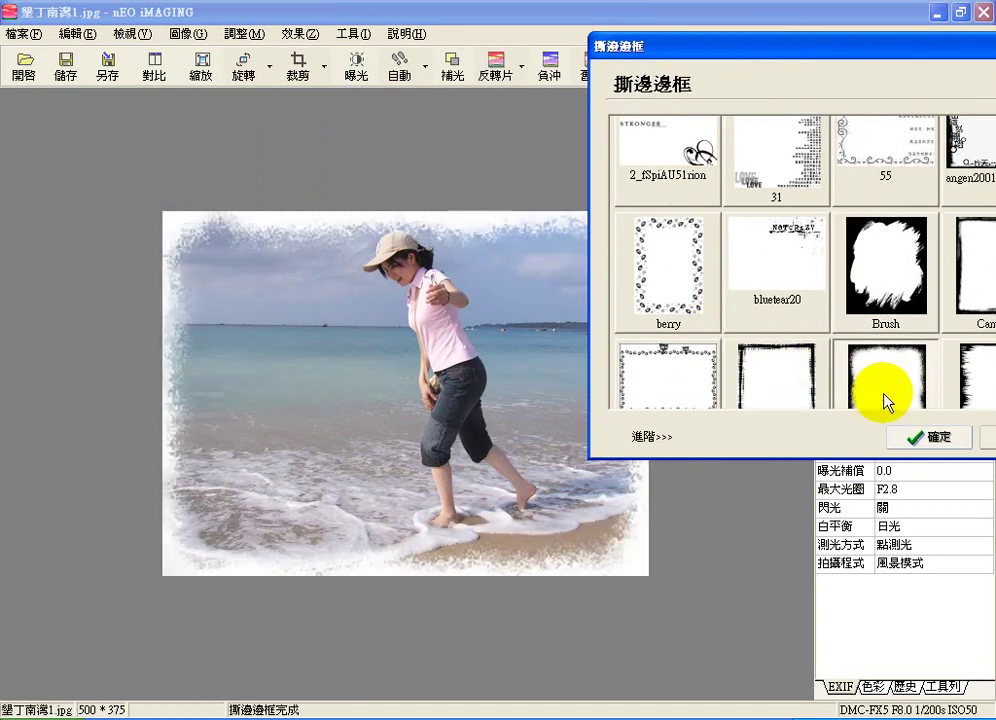
{"action": "left_click_drag", "start_coordinate": [835, 50], "coordinate": [636, 12]}
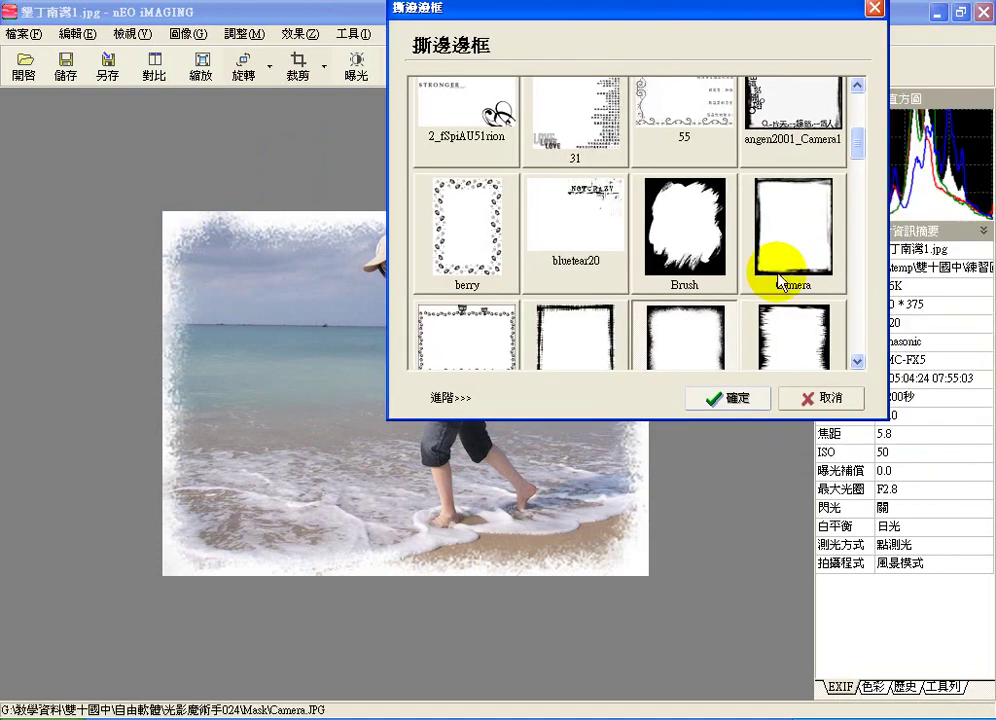
{"action": "left_click", "coordinate": [805, 238]}
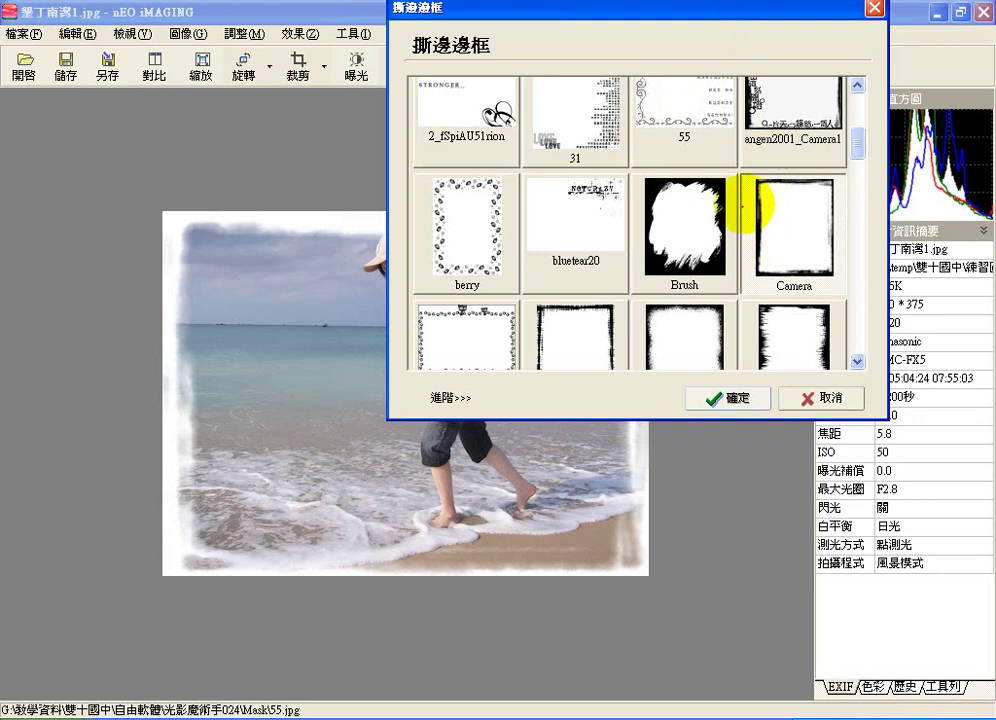
{"action": "mouse_move", "coordinate": [722, 205]}
{"action": "left_mouse_down"}
{"action": "mouse_move", "coordinate": [311, 162]}
{"action": "mouse_move", "coordinate": [200, 222]}
{"action": "mouse_move", "coordinate": [240, 218]}
{"action": "left_mouse_up"}
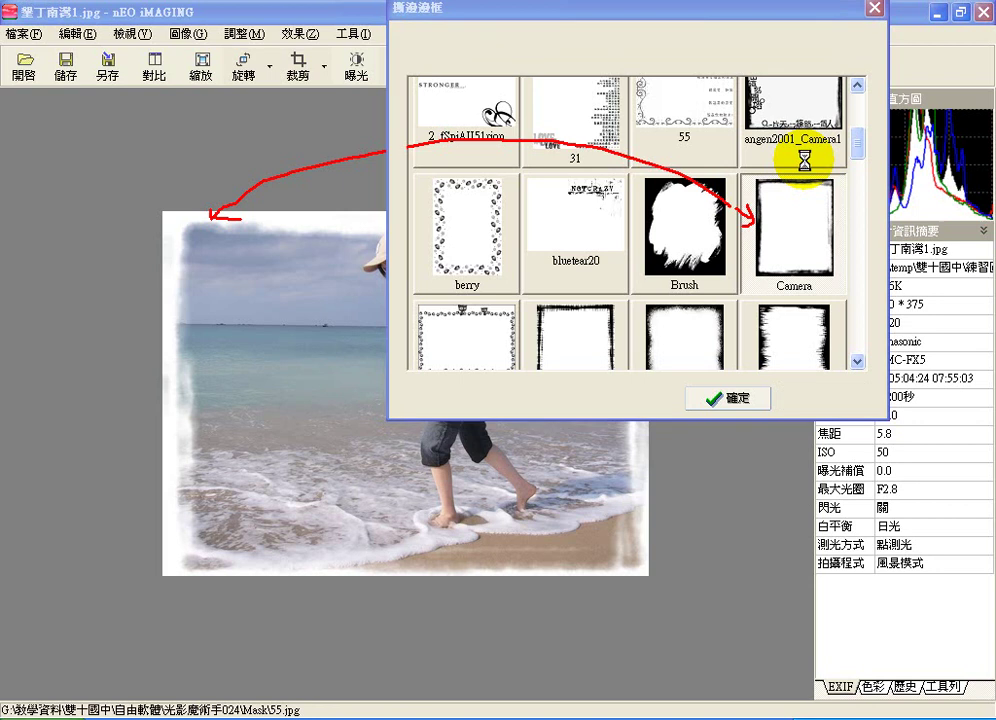
Step: Preview the Rose4, shuo and love94happy1 torn-edge frames on the beach photo
{"action": "scroll", "coordinate": [860, 320], "scroll_direction": "down", "scroll_amount": 3}
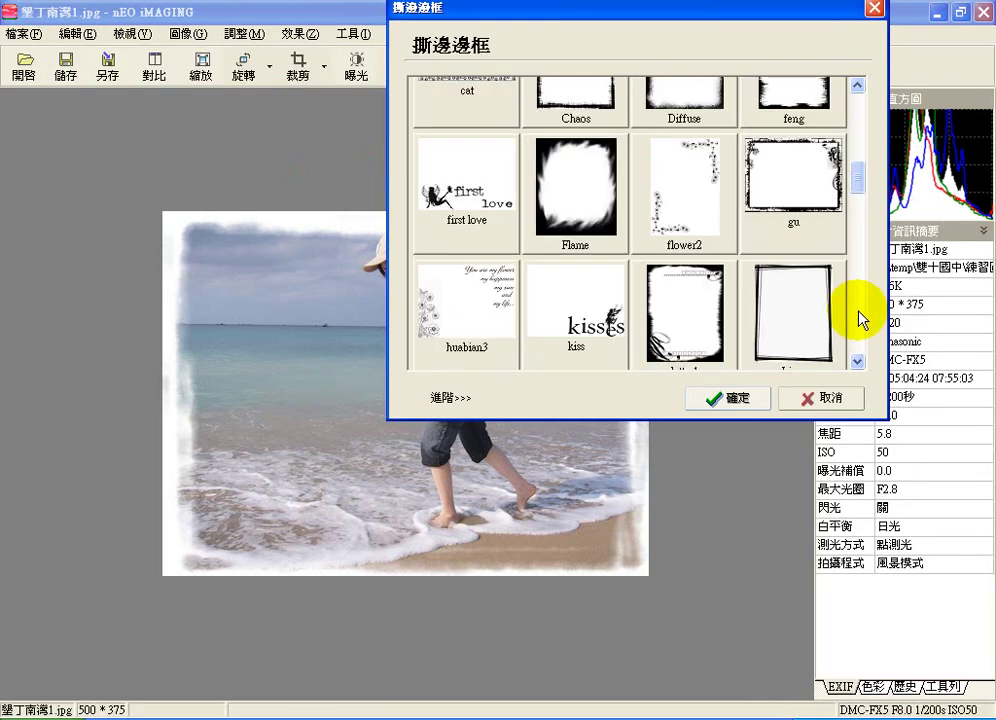
{"action": "scroll", "coordinate": [858, 318], "scroll_direction": "down", "scroll_amount": 3}
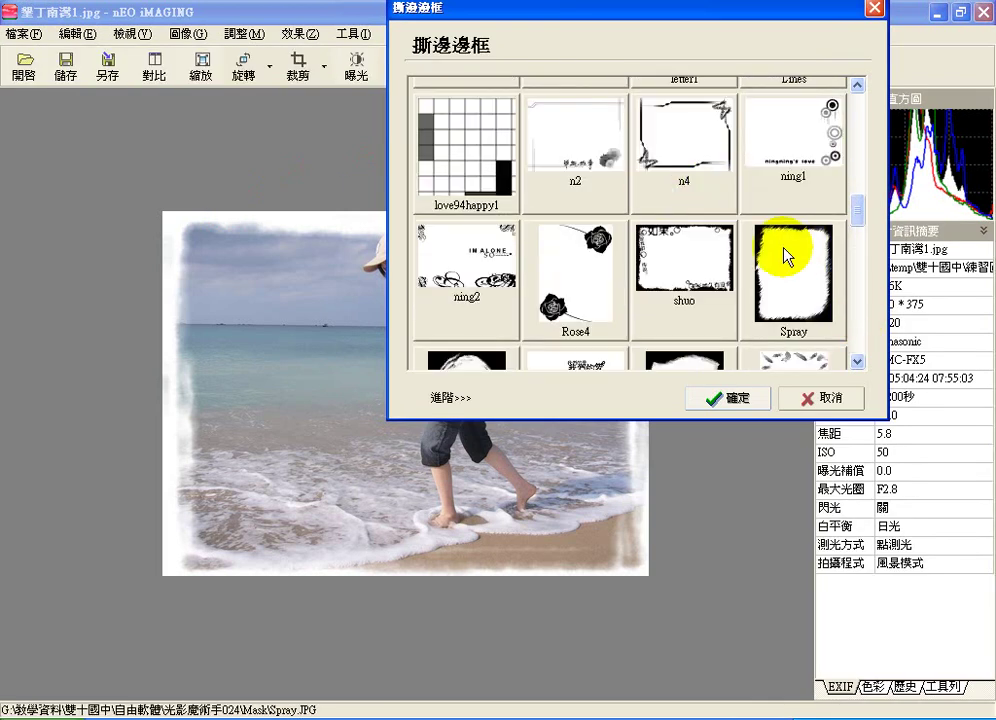
{"action": "left_click", "coordinate": [574, 278]}
{"action": "left_click_drag", "start_coordinate": [545, 30], "coordinate": [697, 20]}
{"action": "left_click", "coordinate": [876, 272]}
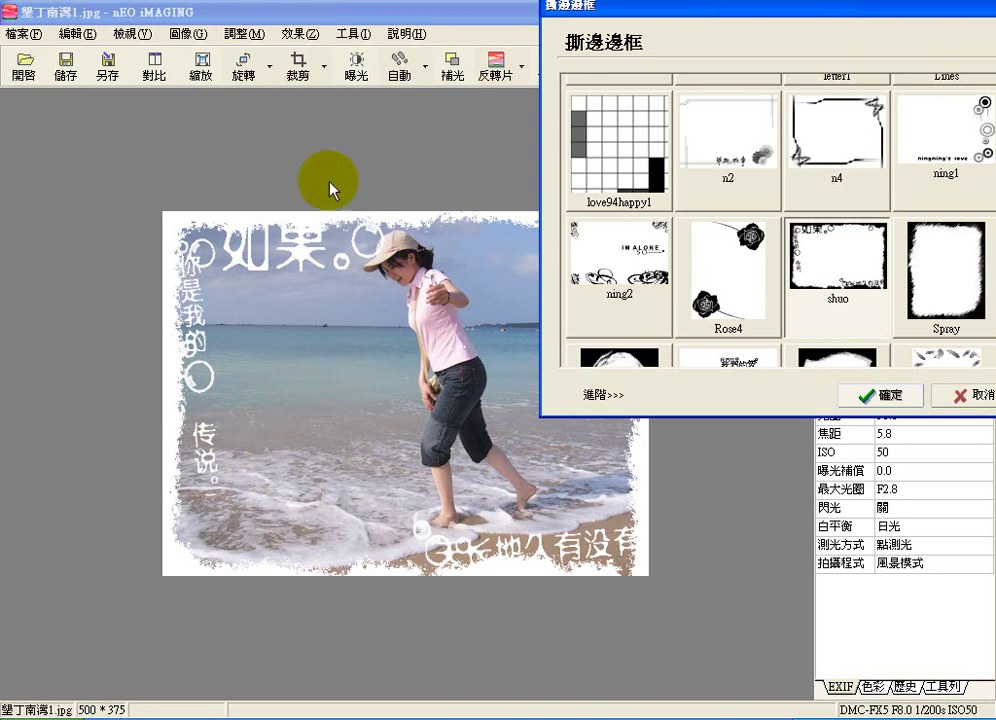
{"action": "left_click", "coordinate": [622, 150]}
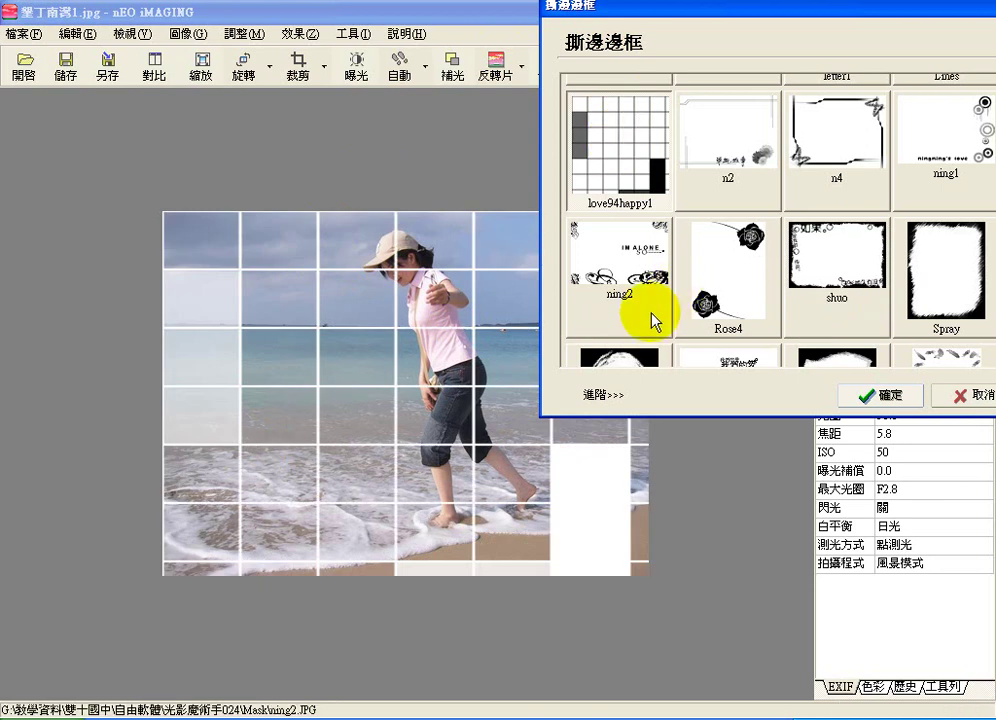
{"action": "left_click_drag", "start_coordinate": [735, 22], "coordinate": [611, 20]}
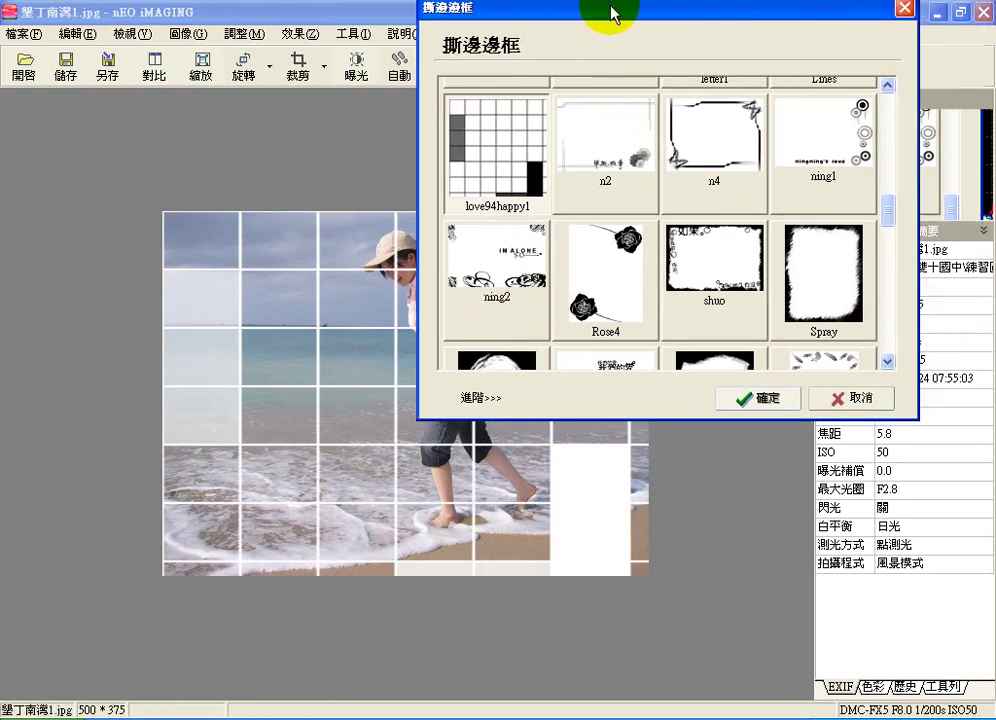
Step: Preview the yangmeil and 幸福瞬間 torn-edge frames, leaving the photo uncovered by the dialog
{"action": "left_click", "coordinate": [889, 329]}
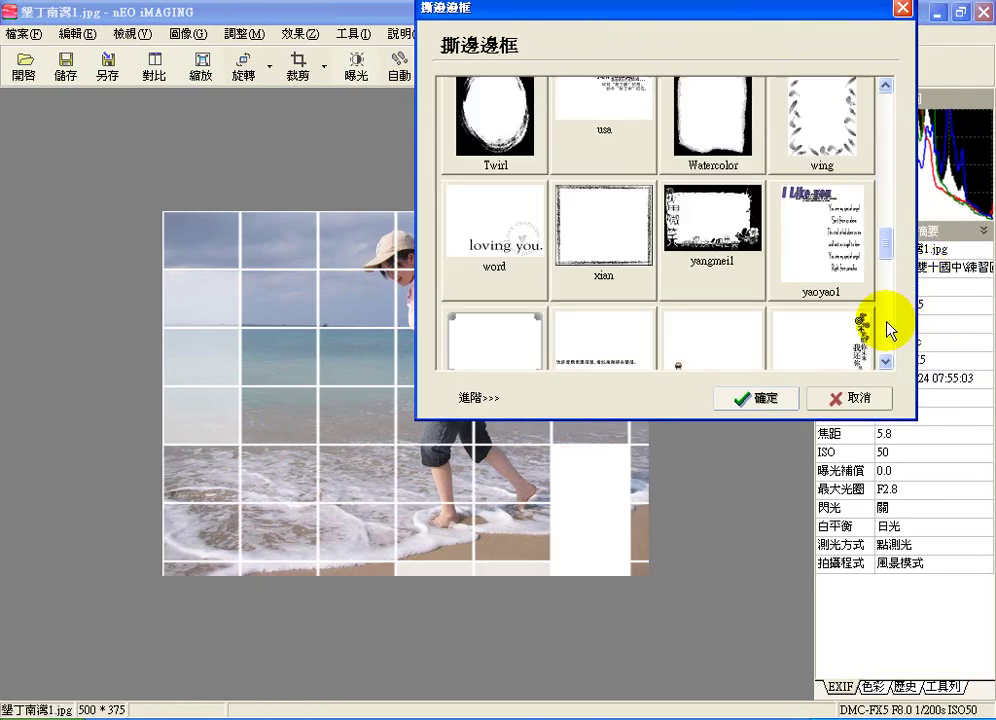
{"action": "left_click", "coordinate": [708, 229]}
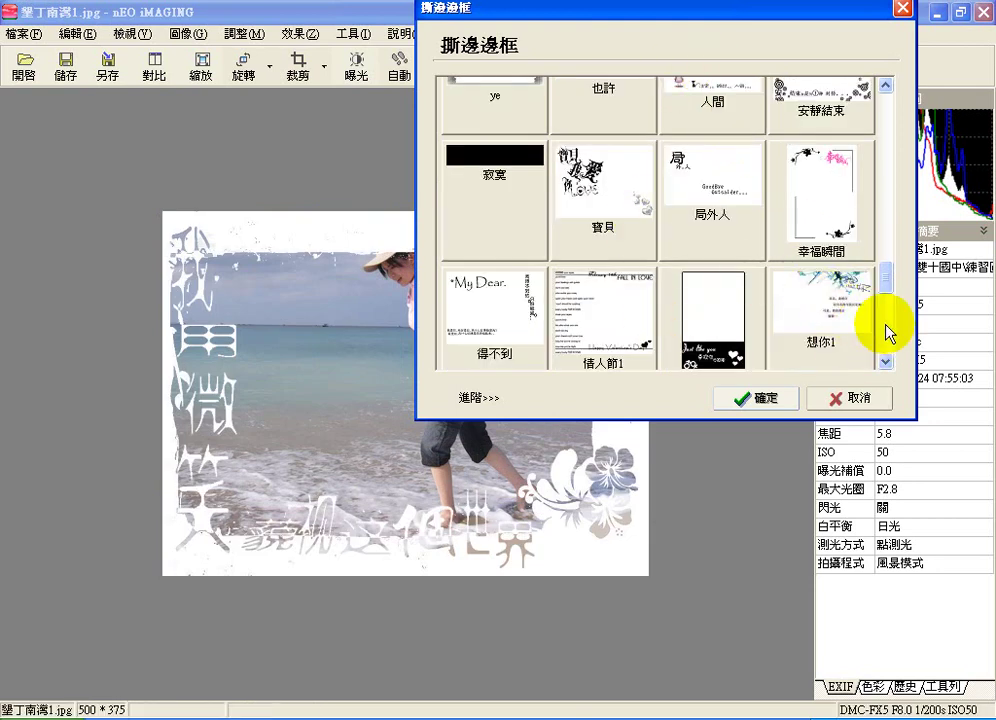
{"action": "left_click", "coordinate": [838, 167]}
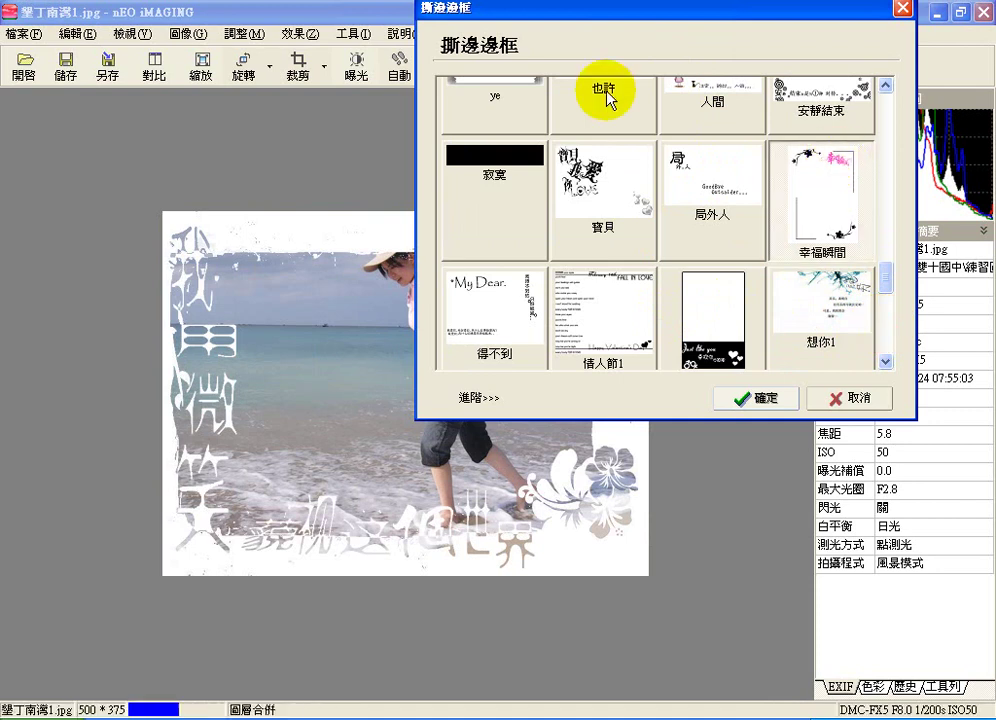
{"action": "left_click_drag", "start_coordinate": [558, 18], "coordinate": [640, 70]}
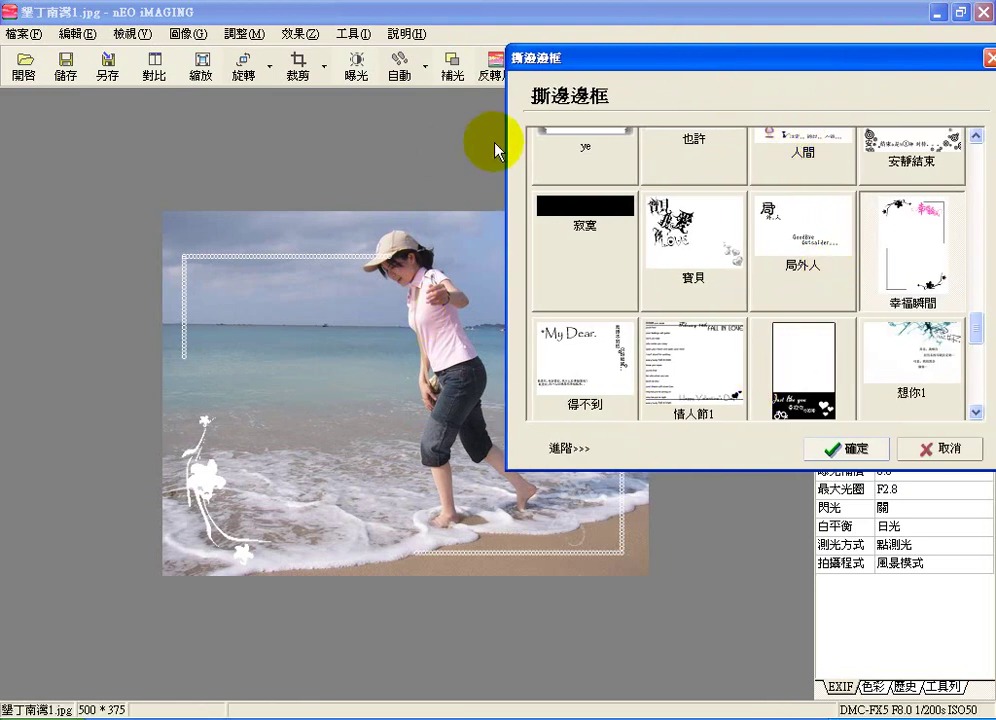
Step: Preview the 寶貝, 寂寞 and 得不到 torn-edge frames on the beach photo
{"action": "left_click", "coordinate": [677, 226]}
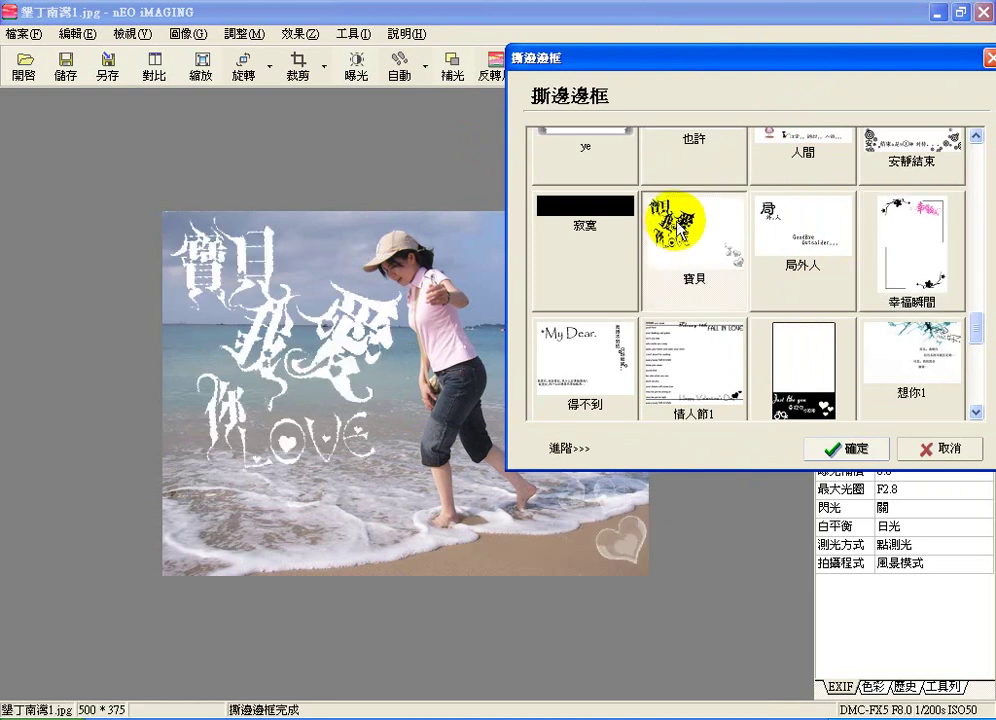
{"action": "left_click", "coordinate": [567, 222]}
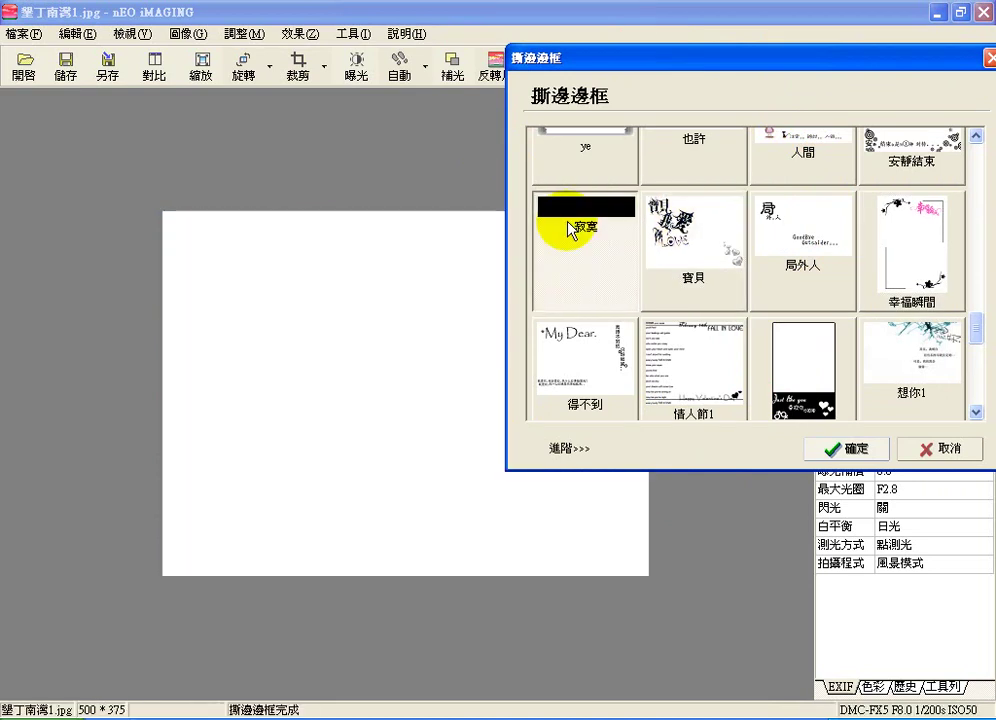
{"action": "left_click", "coordinate": [597, 378]}
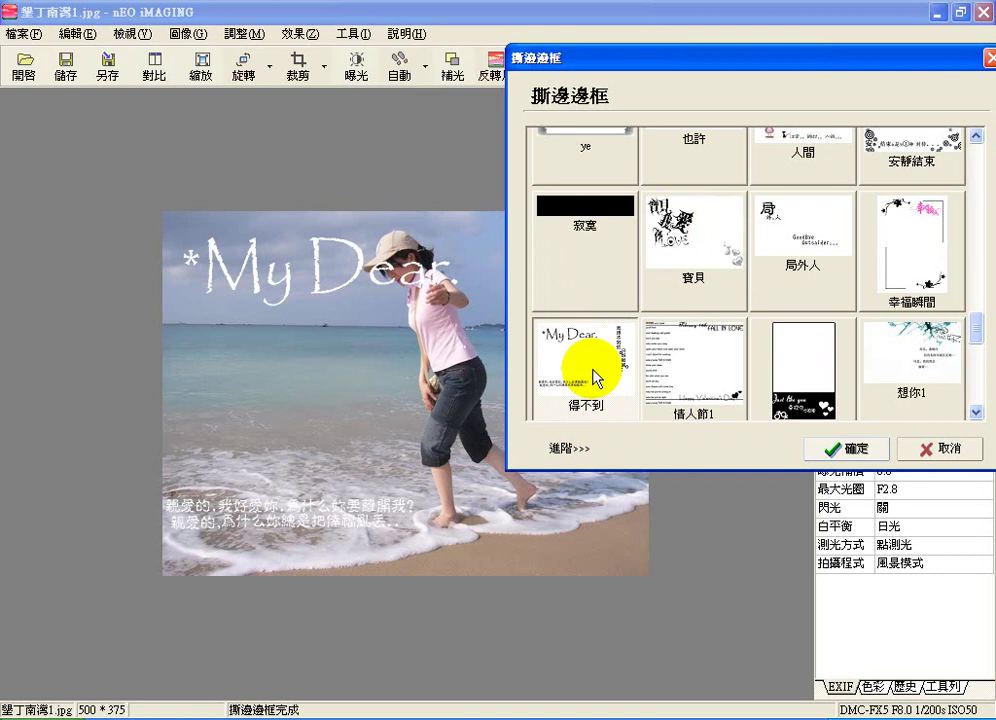
Step: Show the advanced frame settings and change the 底紋類型 of the 得不到 frame to 原圖變暗
{"action": "left_click", "coordinate": [558, 449]}
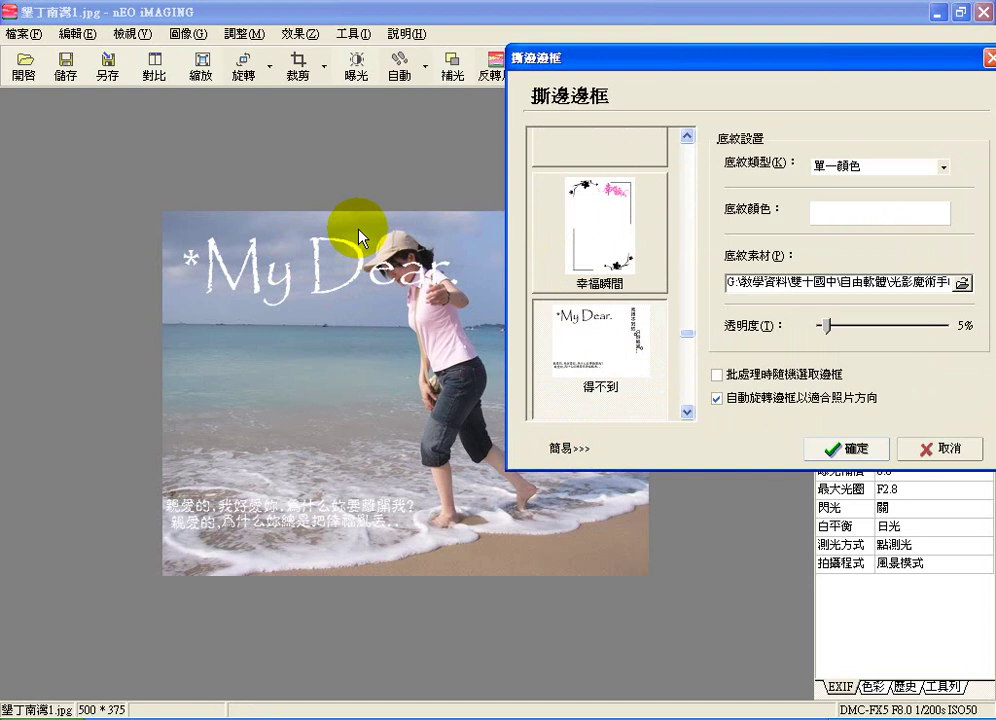
{"action": "left_click", "coordinate": [943, 167]}
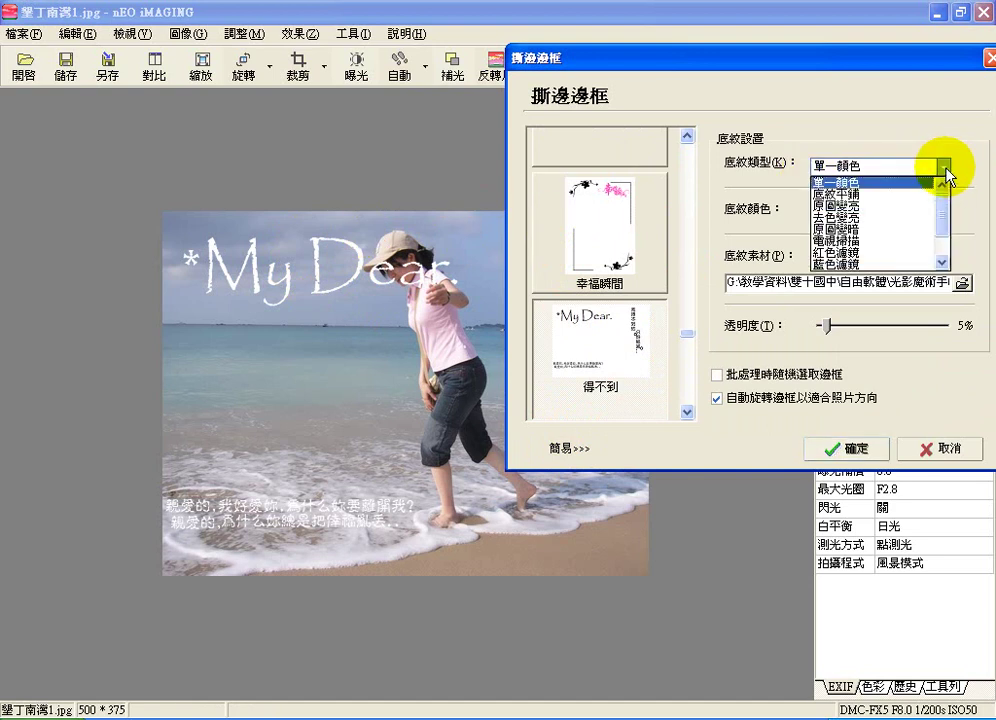
{"action": "left_click", "coordinate": [901, 228]}
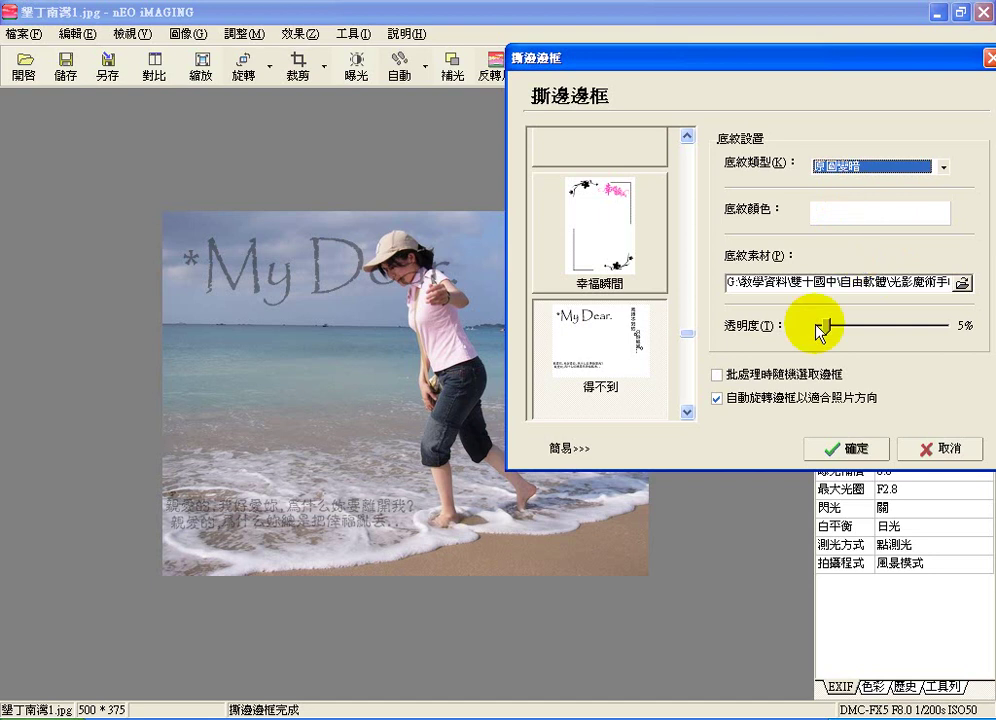
Step: Return to the simple frame list, preview the 寶貝 and 煙1 frames with the darkened background, and cancel 撕邊邊框
{"action": "left_click", "coordinate": [569, 448]}
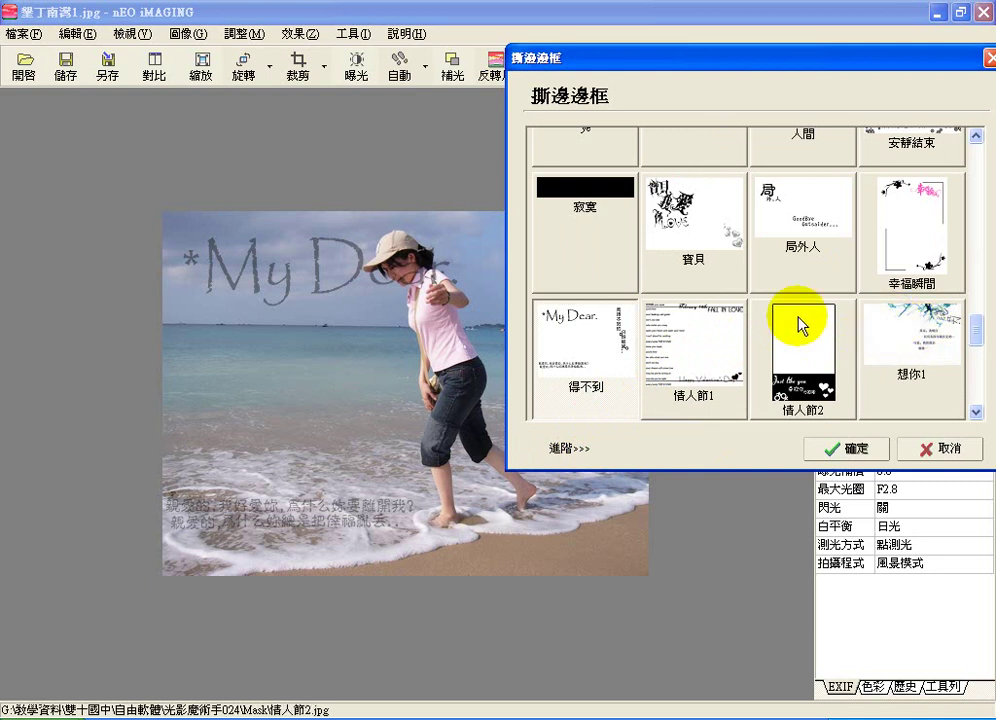
{"action": "left_click", "coordinate": [678, 195]}
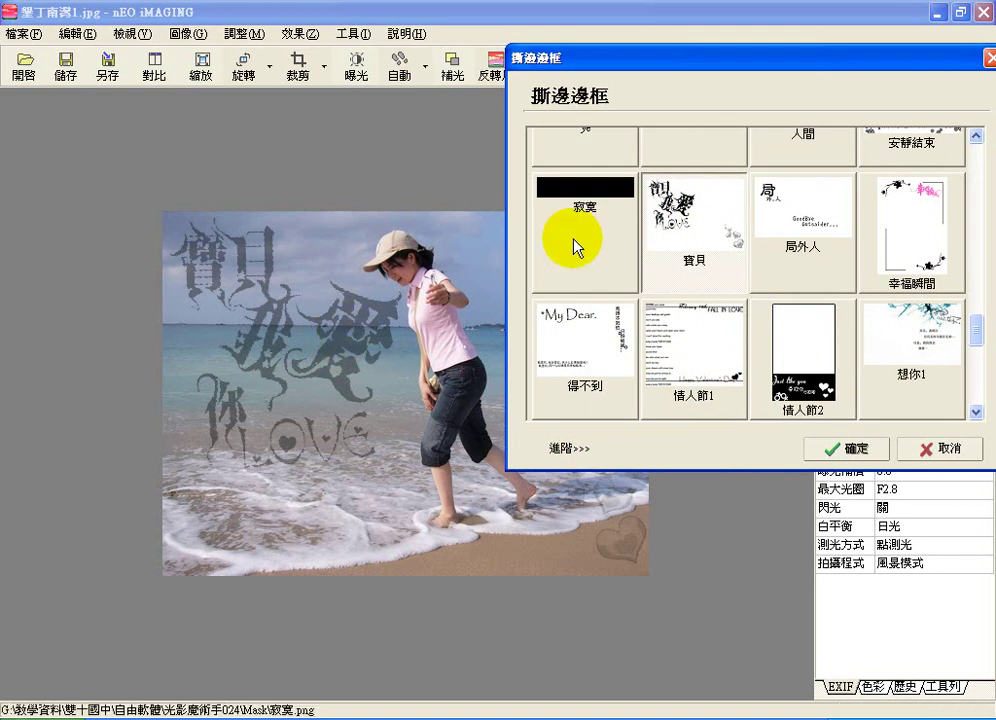
{"action": "left_click", "coordinate": [971, 389]}
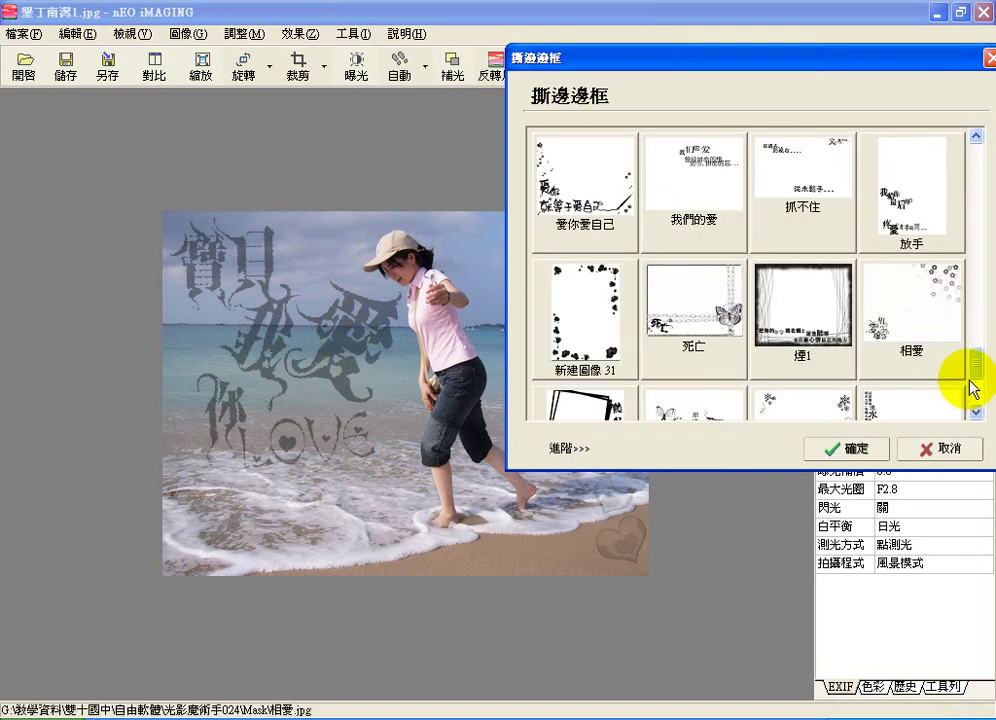
{"action": "left_click", "coordinate": [823, 321]}
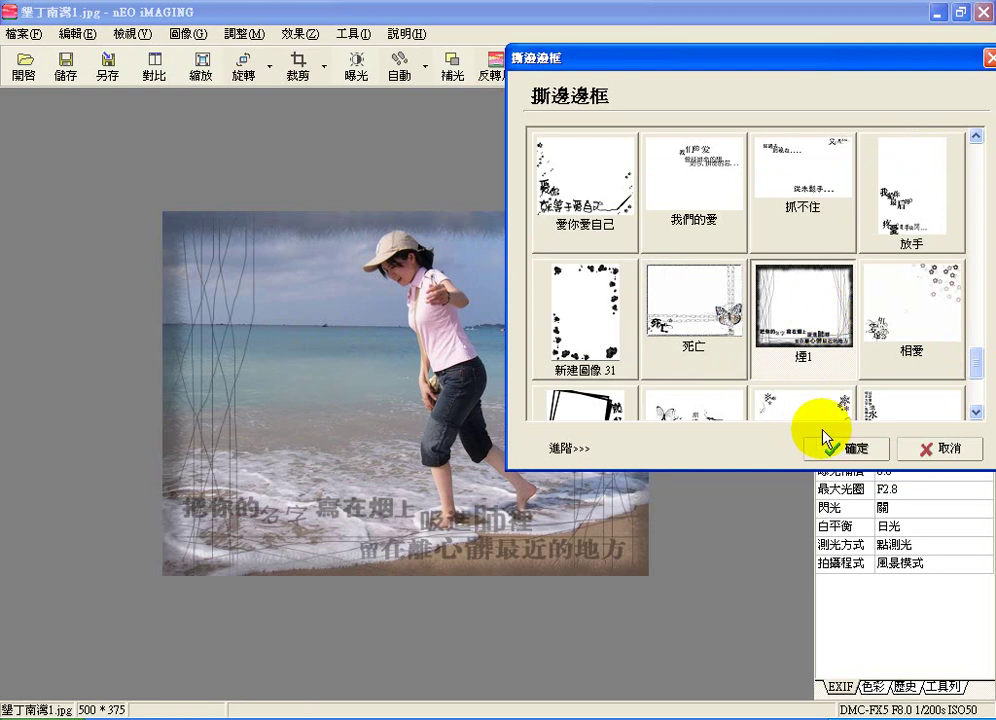
{"action": "left_click", "coordinate": [928, 452]}
Step: Switch to the 政大口琴社校友會 window in Internet Explorer and browse its 活動花絮 list
{"action": "left_click", "coordinate": [646, 64]}
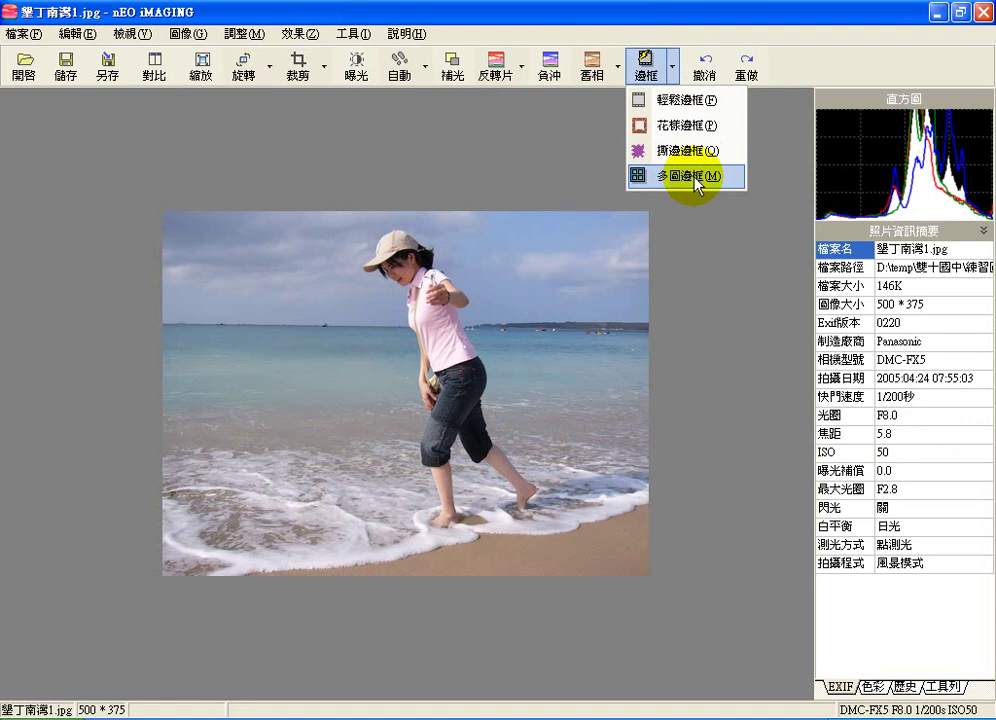
{"action": "left_click", "coordinate": [460, 712]}
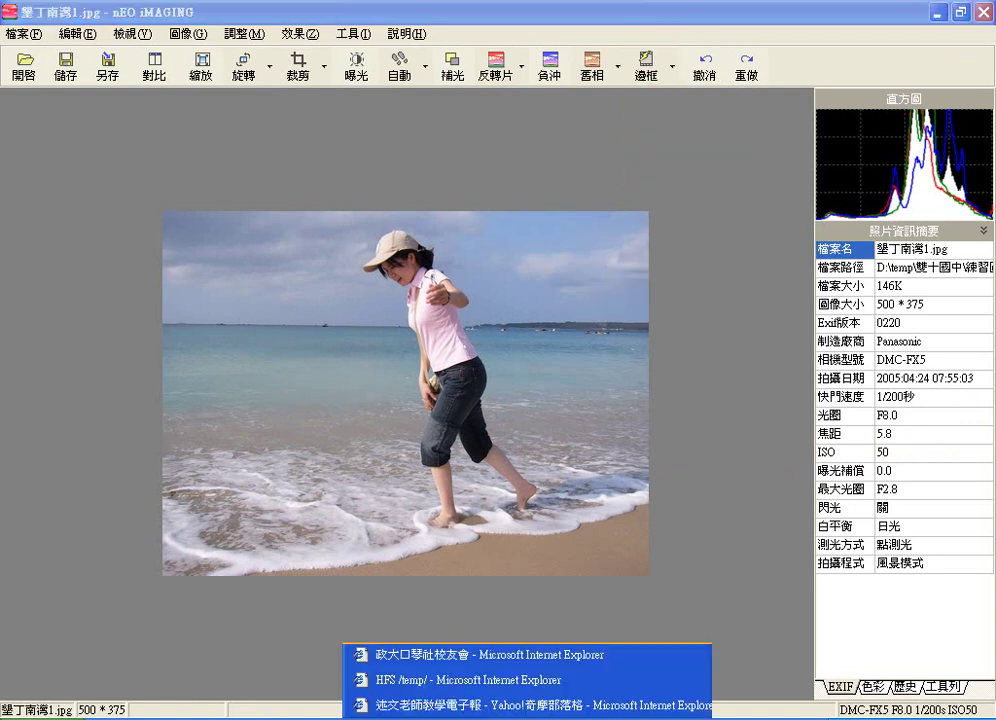
{"action": "left_click", "coordinate": [466, 660]}
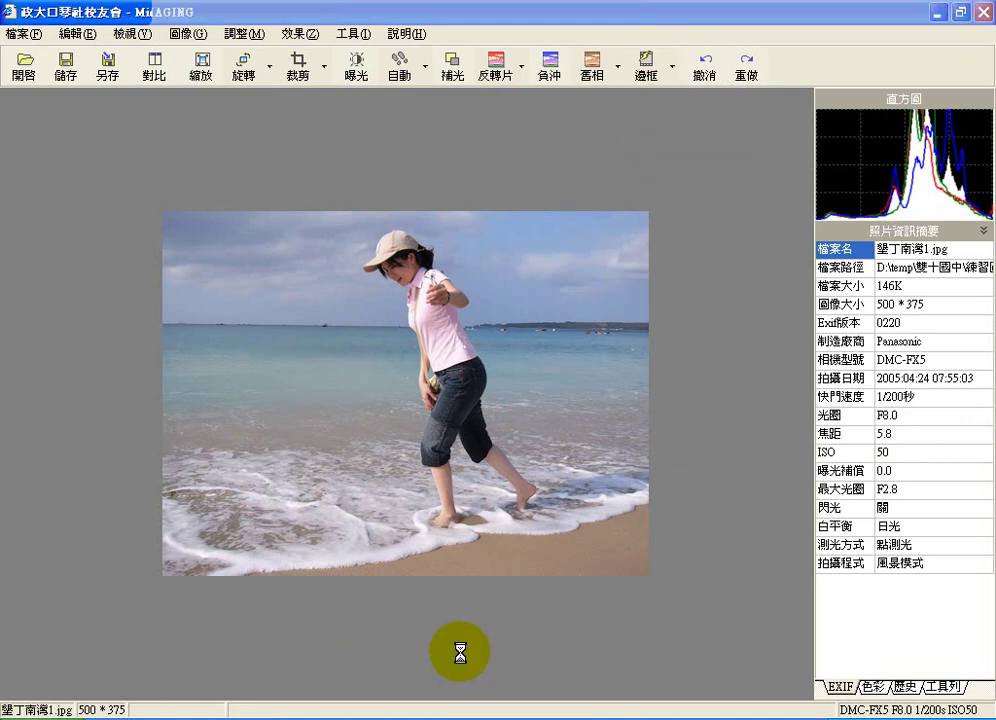
{"action": "left_click_drag", "start_coordinate": [986, 600], "coordinate": [940, 327]}
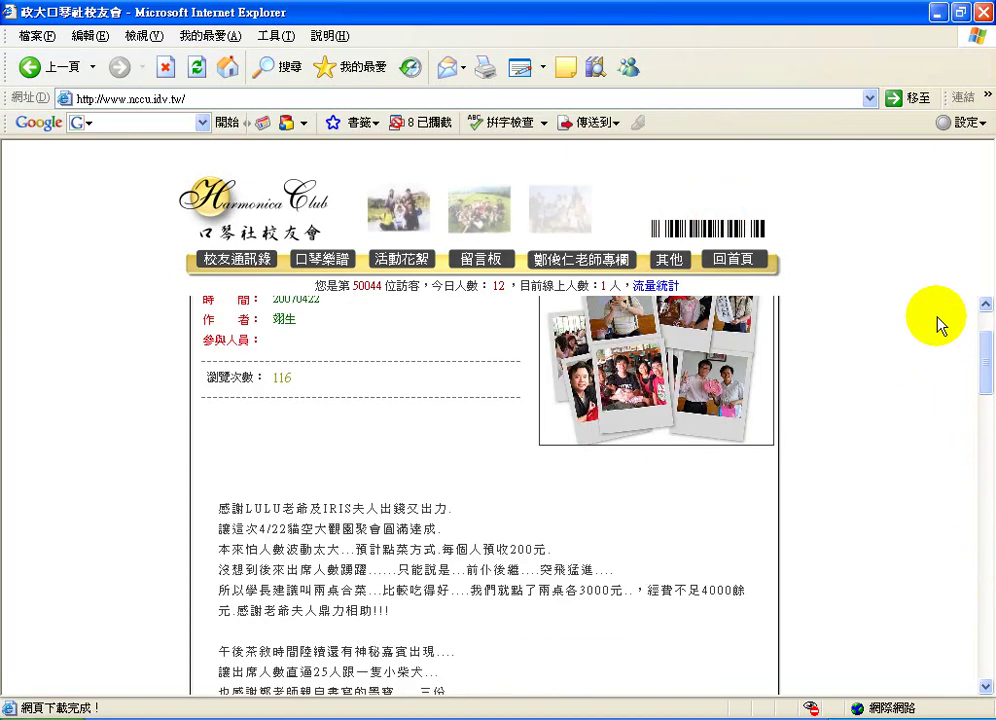
{"action": "left_click", "coordinate": [377, 261]}
{"action": "scroll", "coordinate": [290, 568], "scroll_direction": "down", "scroll_amount": 1}
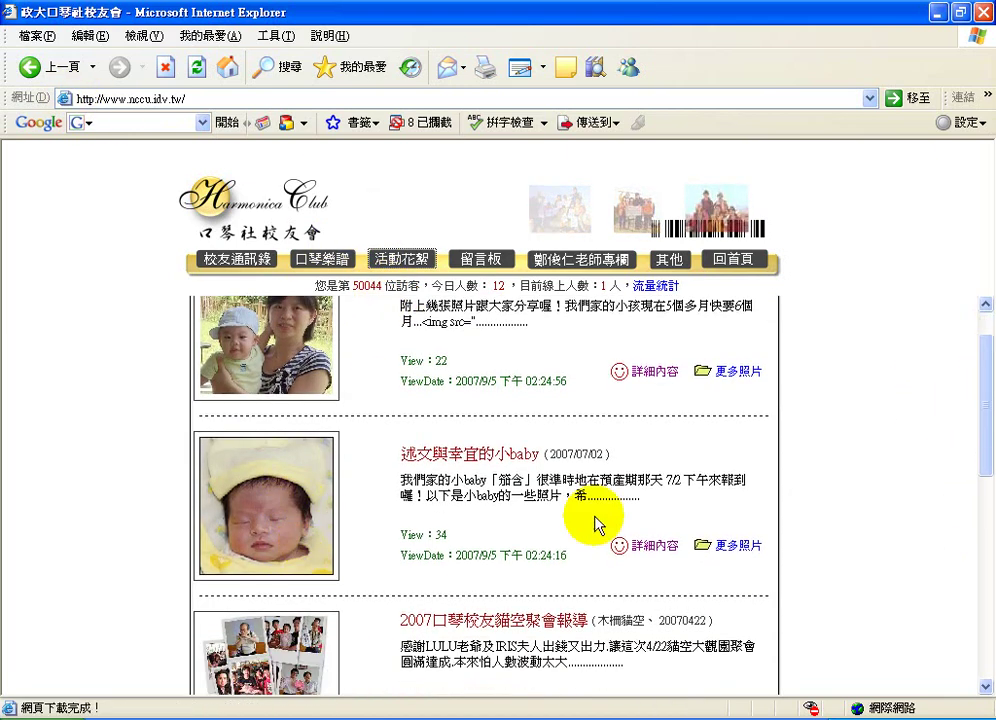
Step: Open the 詳細內容 of the newborn baby post and examine its framed multi-photo compositions
{"action": "left_click", "coordinate": [641, 550]}
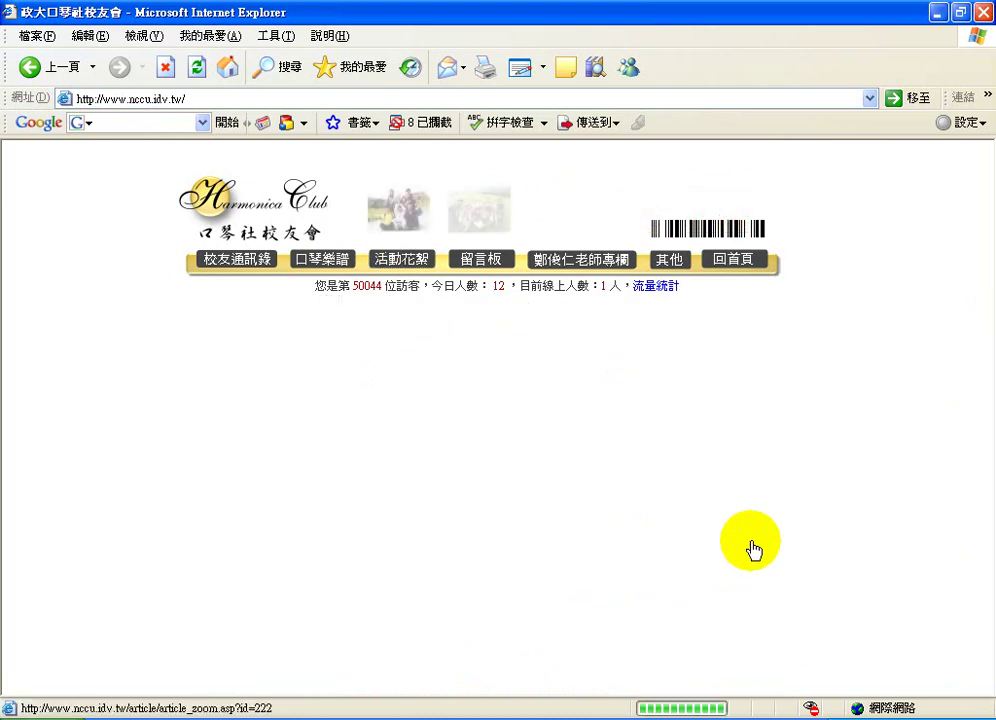
{"action": "scroll", "coordinate": [783, 525], "scroll_direction": "down", "scroll_amount": 4}
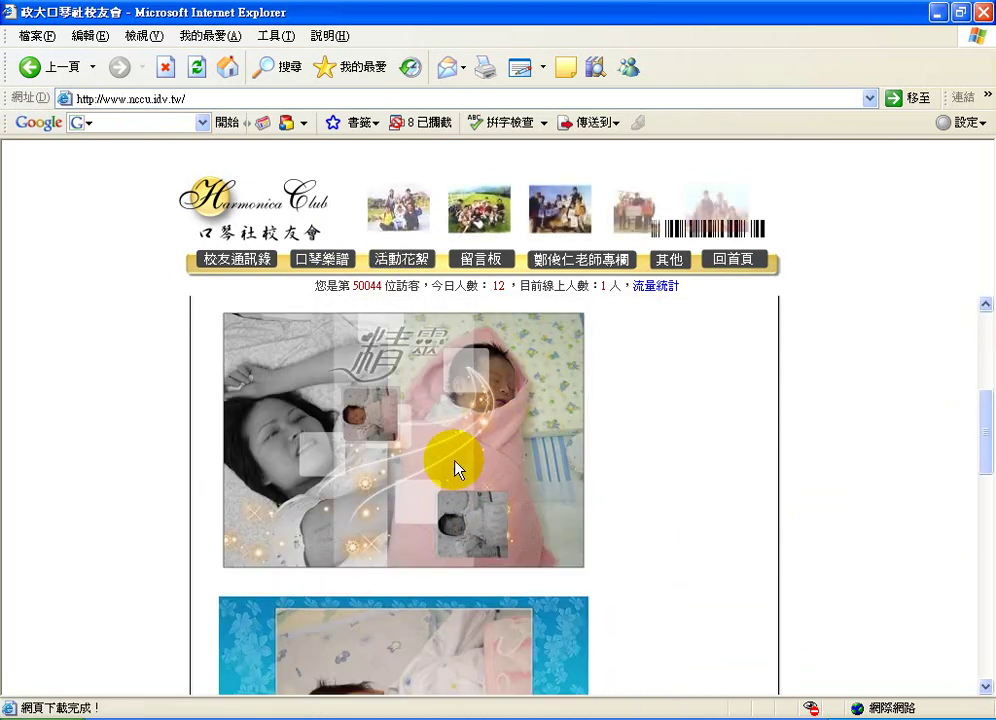
{"action": "scroll", "coordinate": [492, 463], "scroll_direction": "down", "scroll_amount": 5}
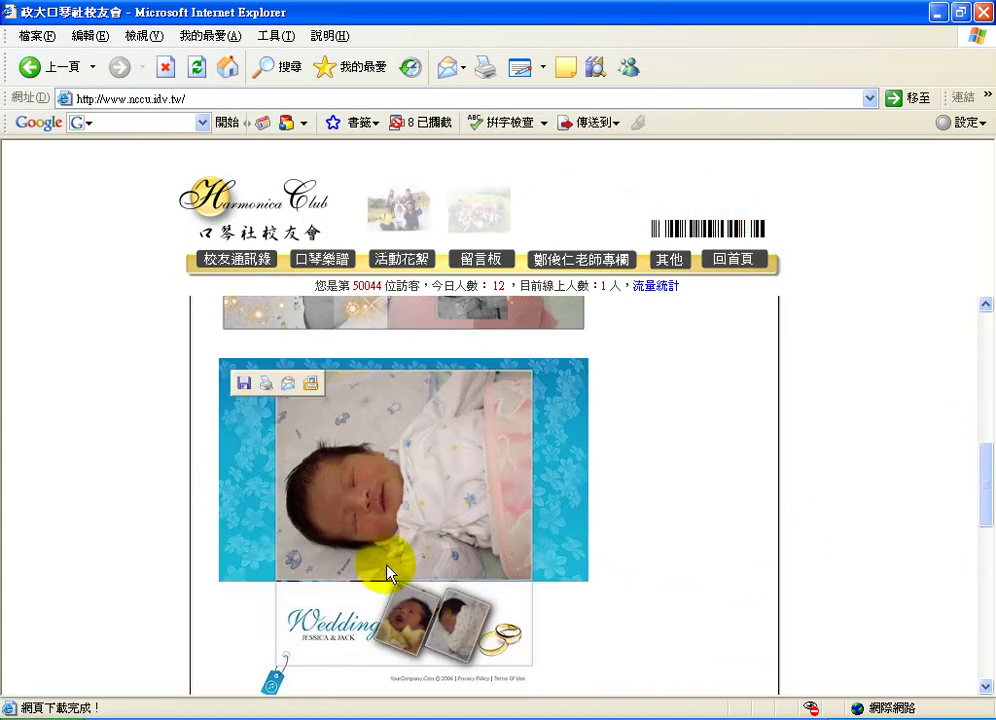
Step: Examine the remaining baby photo collages in the post, including the pink flower-shaped and teal circular multi-photo frames
{"action": "scroll", "coordinate": [387, 567], "scroll_direction": "down", "scroll_amount": 6}
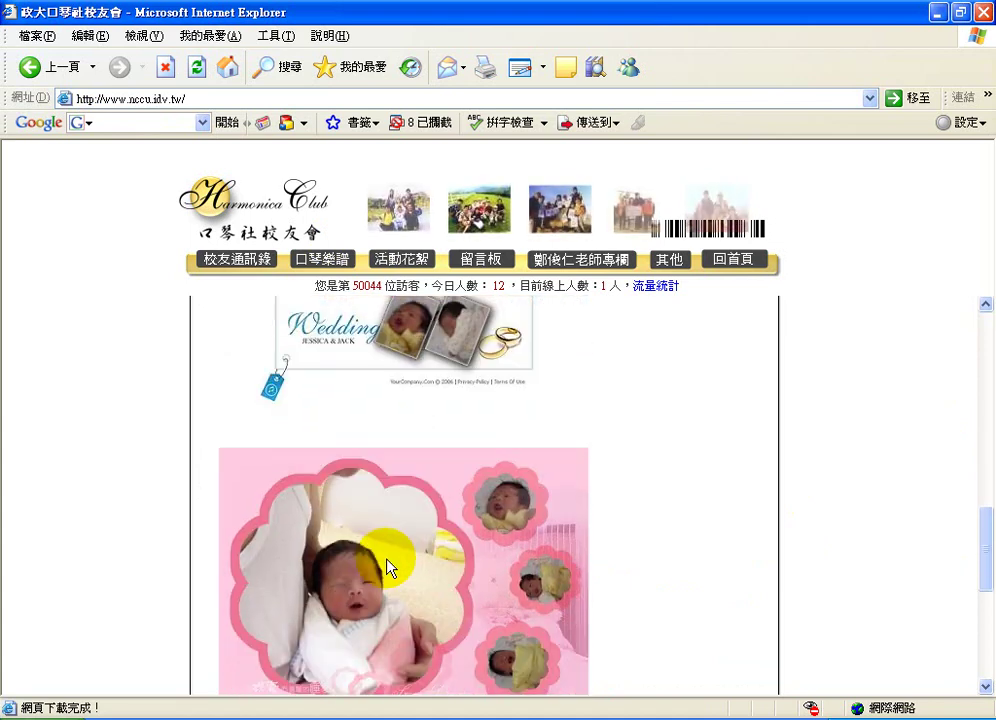
{"action": "scroll", "coordinate": [387, 567], "scroll_direction": "down", "scroll_amount": 1}
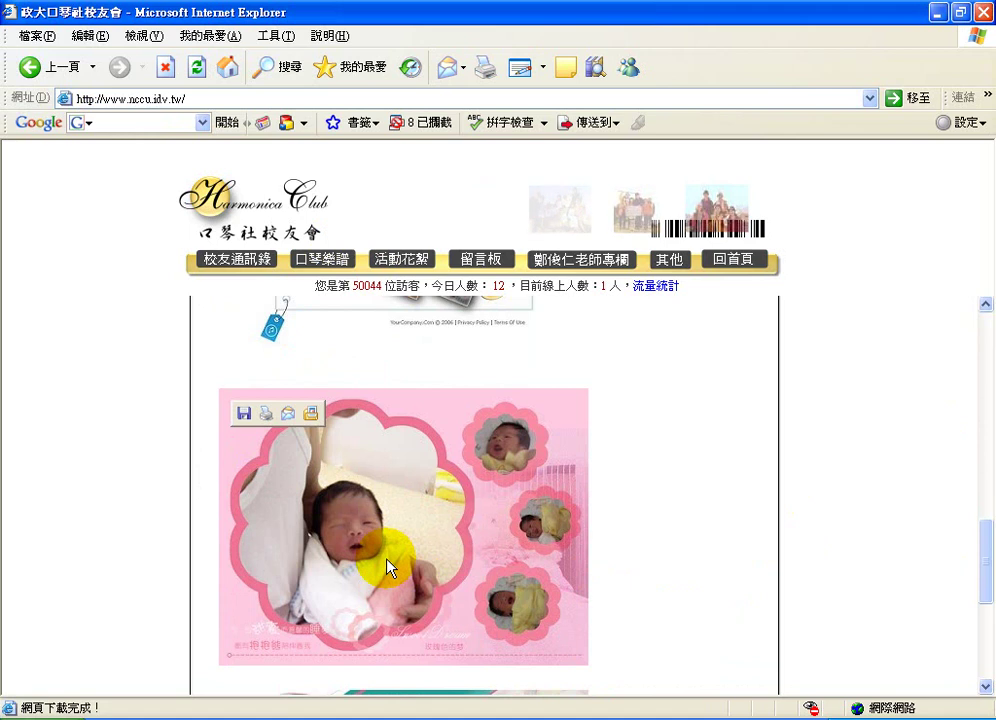
{"action": "scroll", "coordinate": [387, 567], "scroll_direction": "down", "scroll_amount": 1}
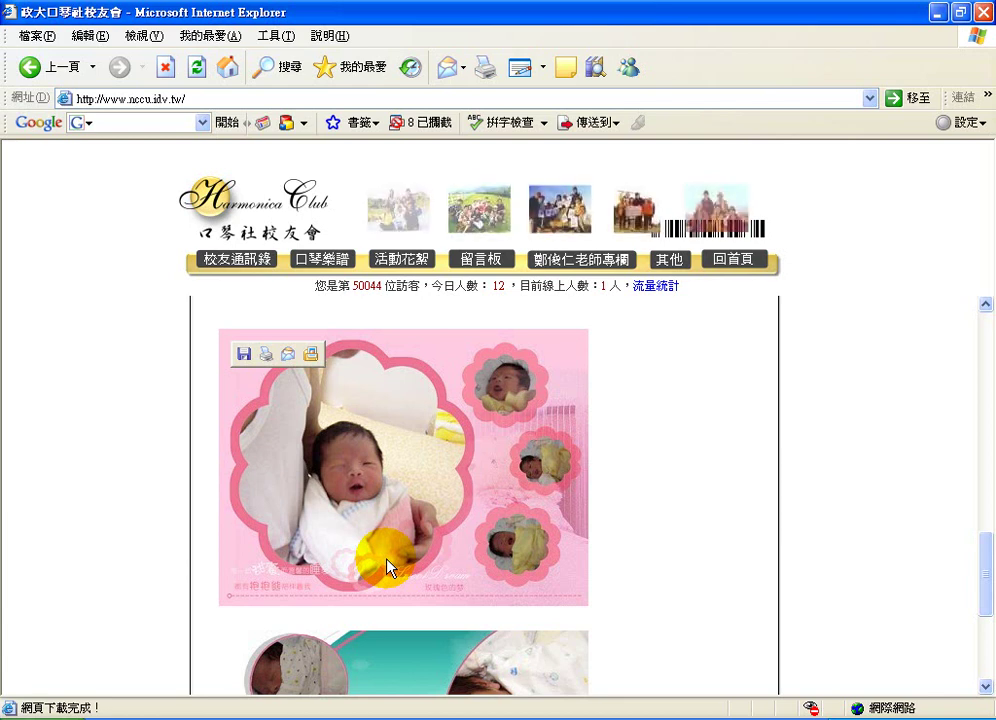
{"action": "scroll", "coordinate": [387, 558], "scroll_direction": "down", "scroll_amount": 1}
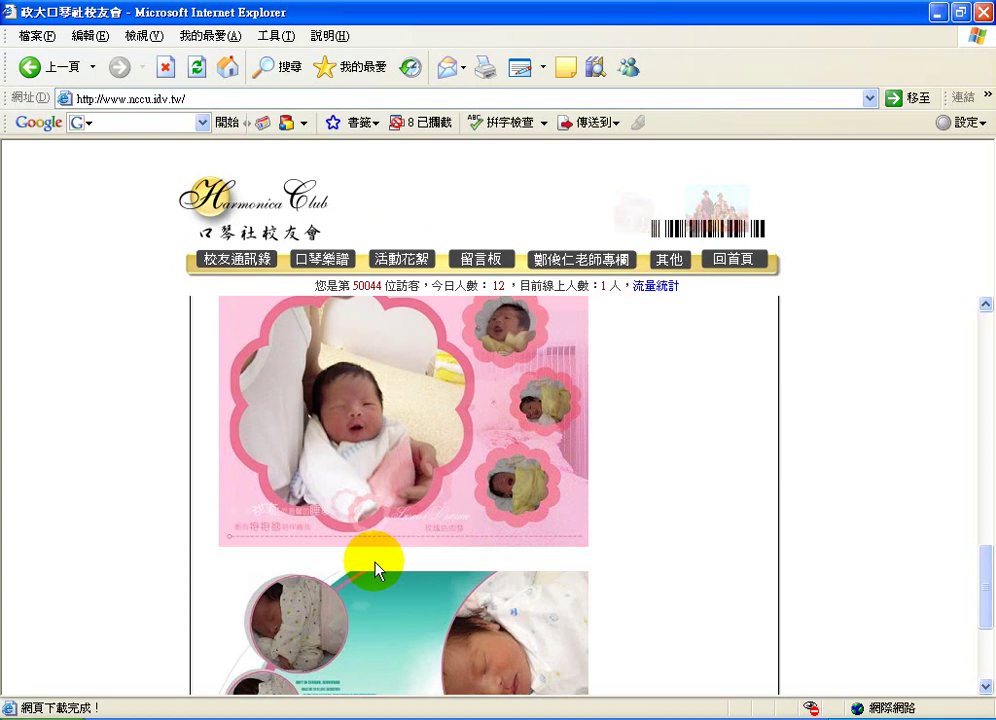
{"action": "scroll", "coordinate": [375, 570], "scroll_direction": "down", "scroll_amount": 4}
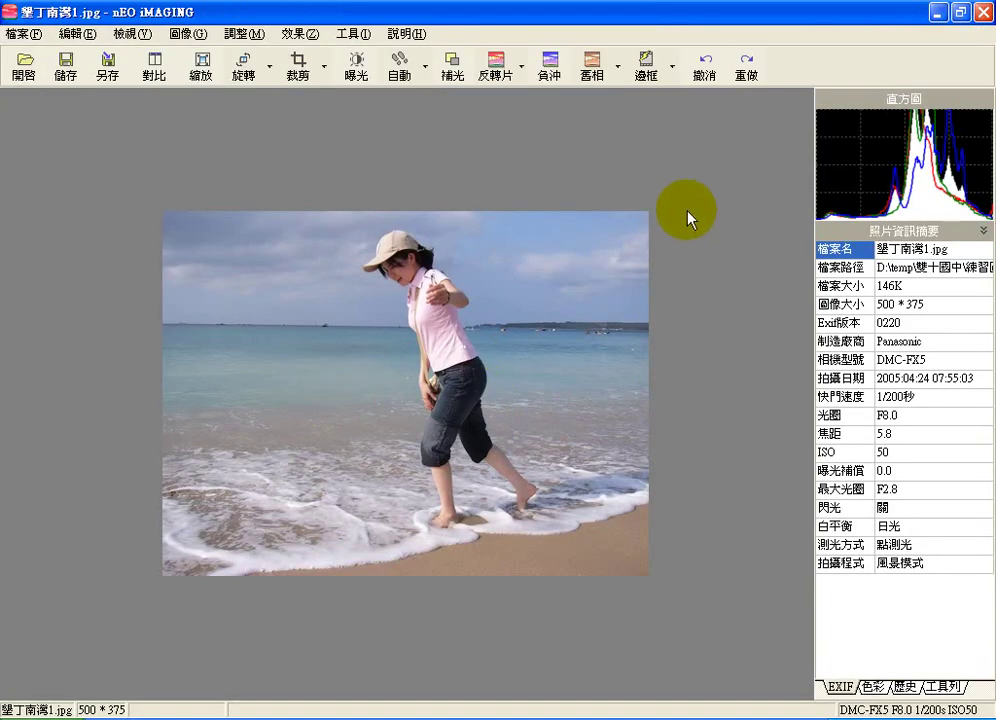
Step: Return to nEO iMAGING and show the available 邊框 types for the beach photo
{"action": "left_click", "coordinate": [672, 64]}
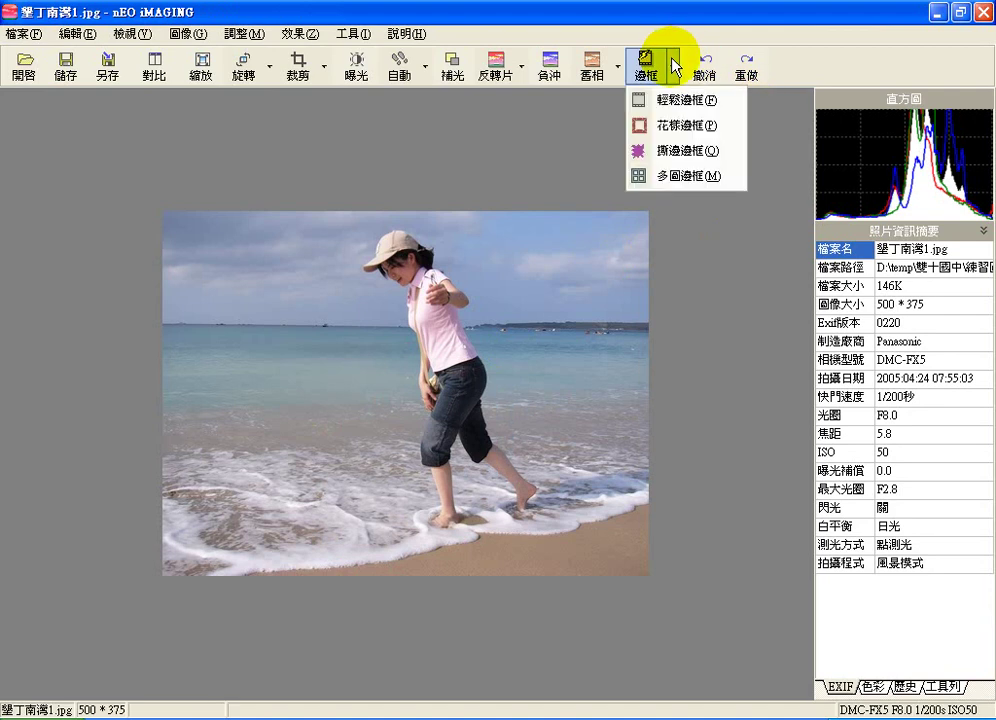